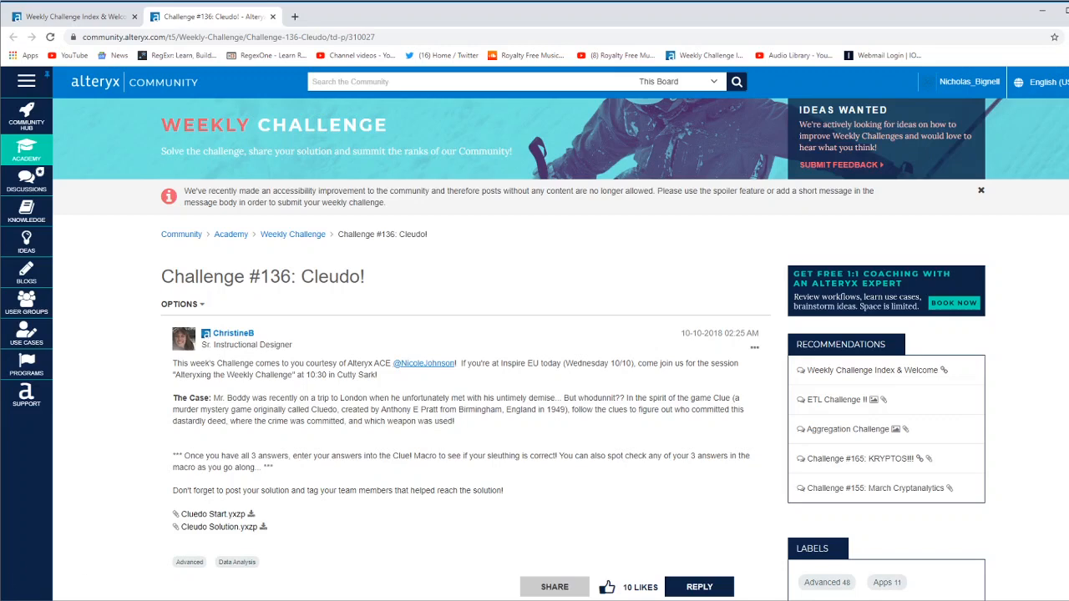
Switch to the Cluedo Start workflow in Alteryx Designer and review the Question #1 input data and the three challenge questions.
{"action": "key", "text": "alt+Tab"}
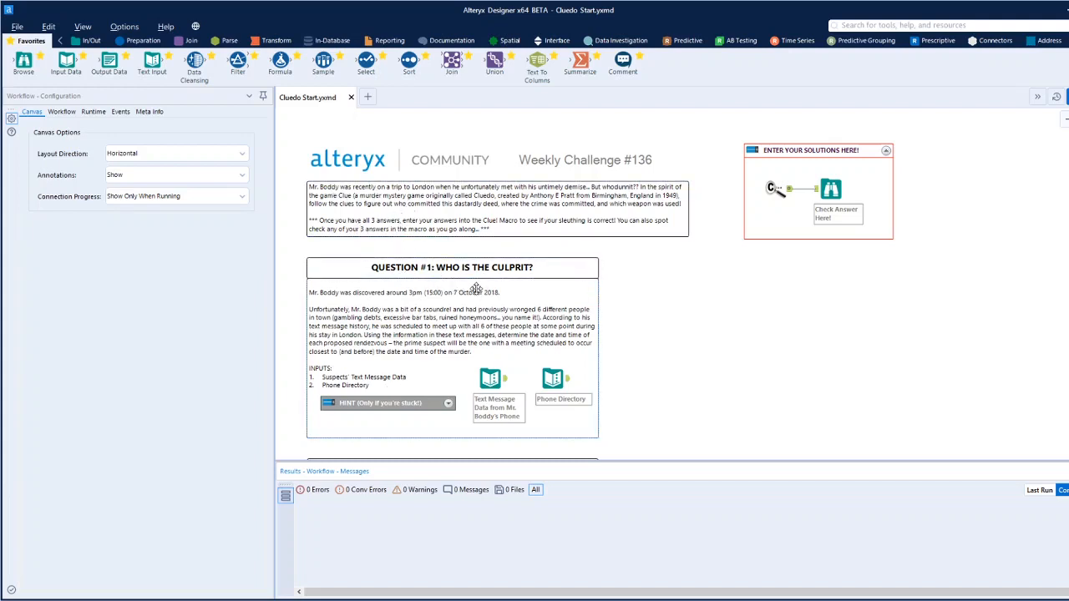
{"action": "left_click", "coordinate": [490, 378]}
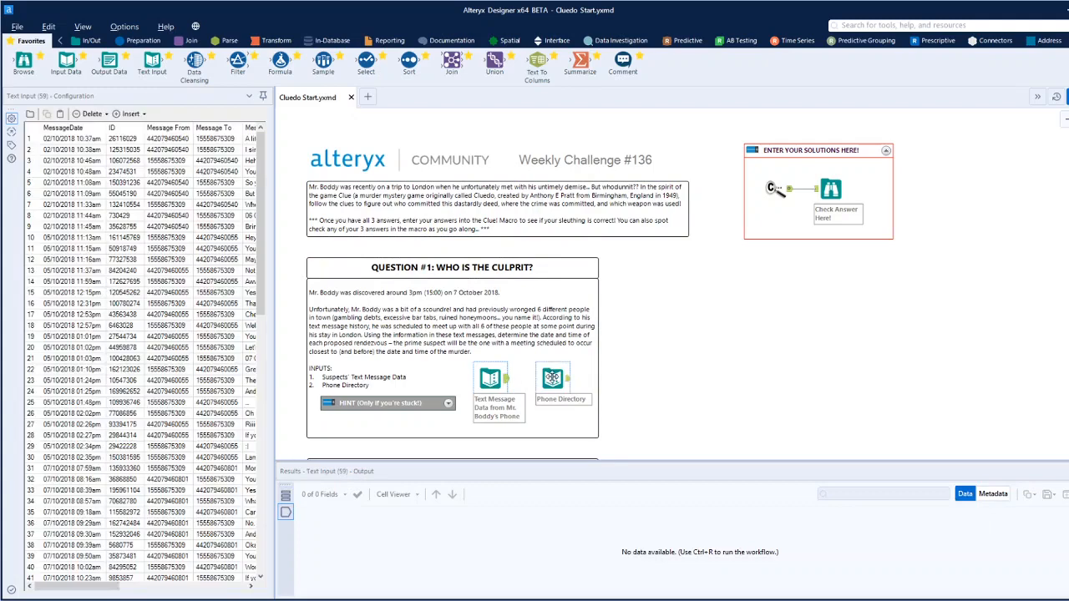
{"action": "left_click", "coordinate": [553, 378]}
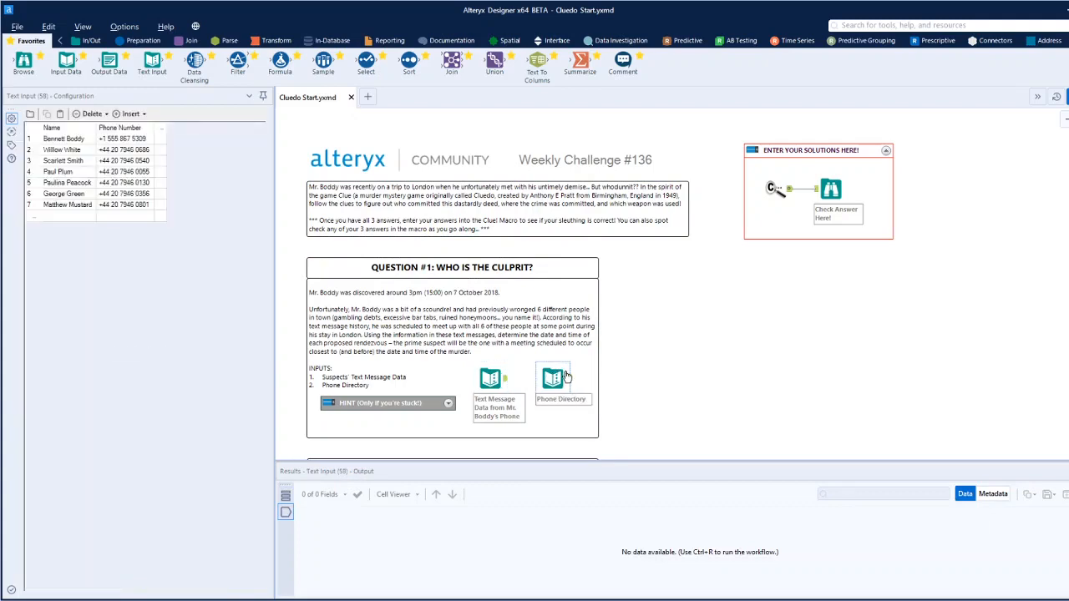
{"action": "scroll", "coordinate": [565, 377], "scroll_direction": "down", "scroll_amount": 5}
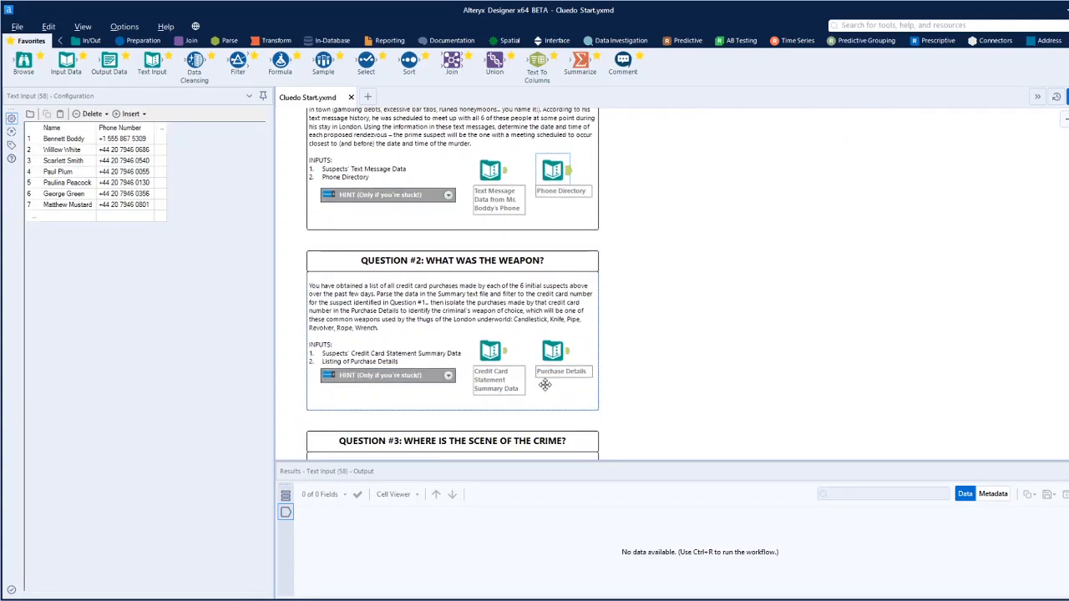
{"action": "scroll", "coordinate": [505, 352], "scroll_direction": "down", "scroll_amount": 3}
{"action": "scroll", "coordinate": [511, 344], "scroll_direction": "up", "scroll_amount": 4}
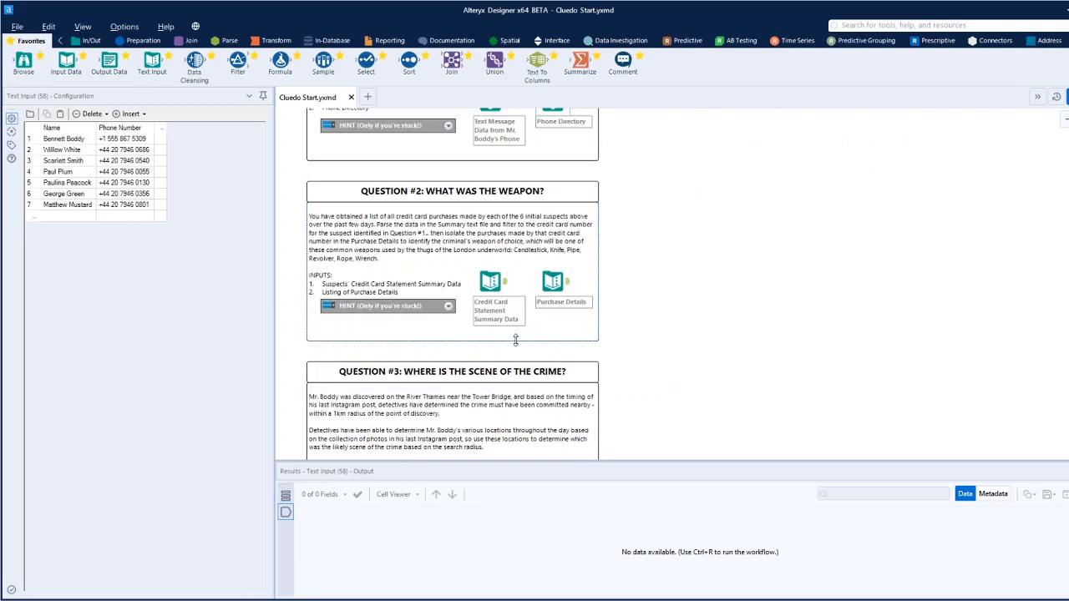
{"action": "scroll", "coordinate": [515, 341], "scroll_direction": "up", "scroll_amount": 3}
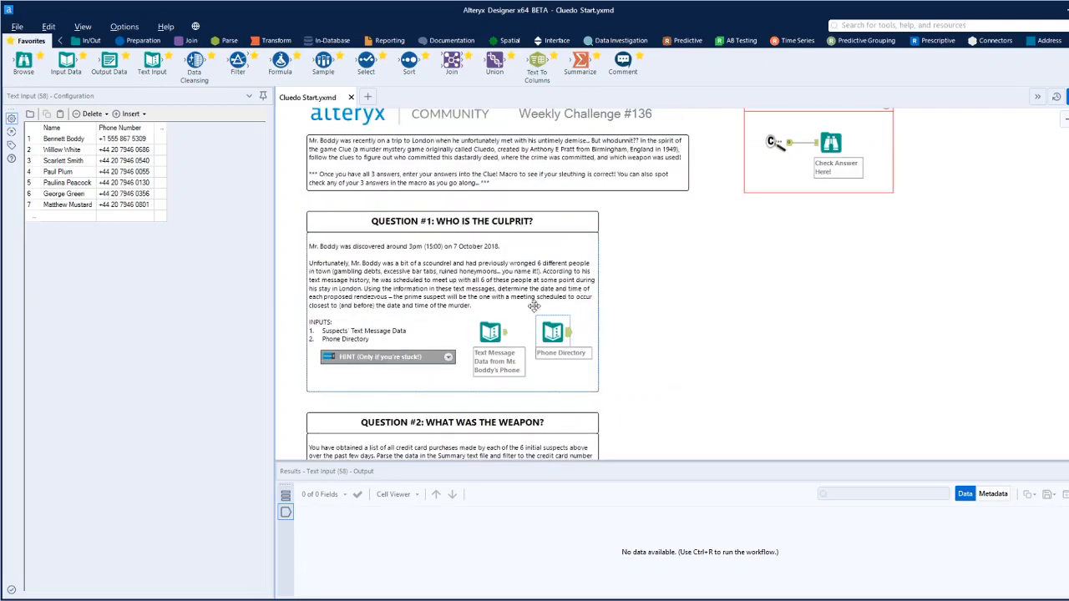
{"action": "scroll", "coordinate": [501, 384], "scroll_direction": "down", "scroll_amount": 2}
{"action": "scroll", "coordinate": [534, 346], "scroll_direction": "down", "scroll_amount": 5}
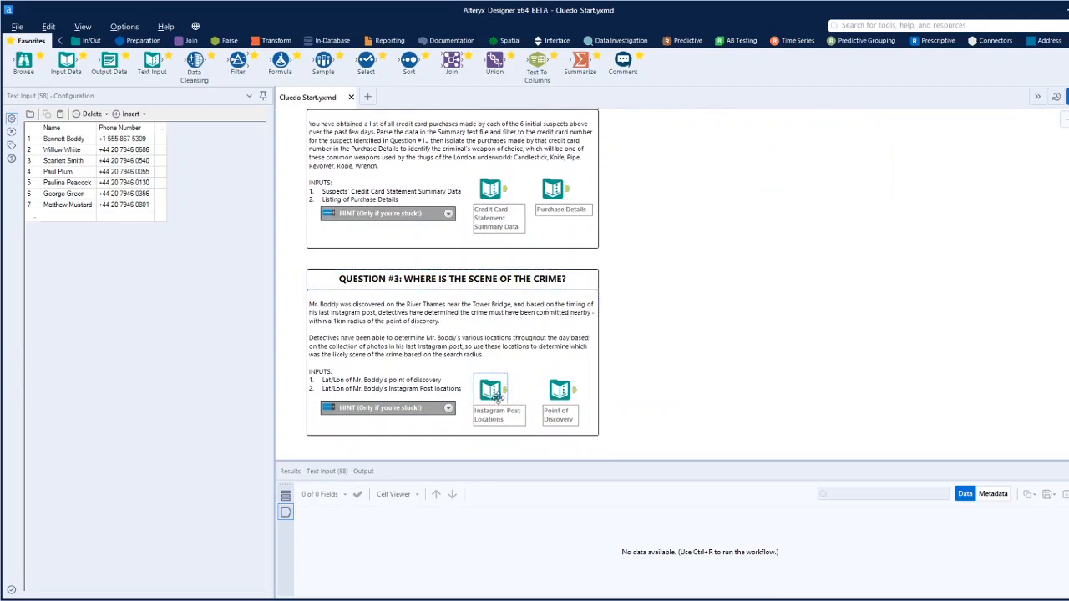
{"action": "scroll", "coordinate": [509, 374], "scroll_direction": "up", "scroll_amount": 8}
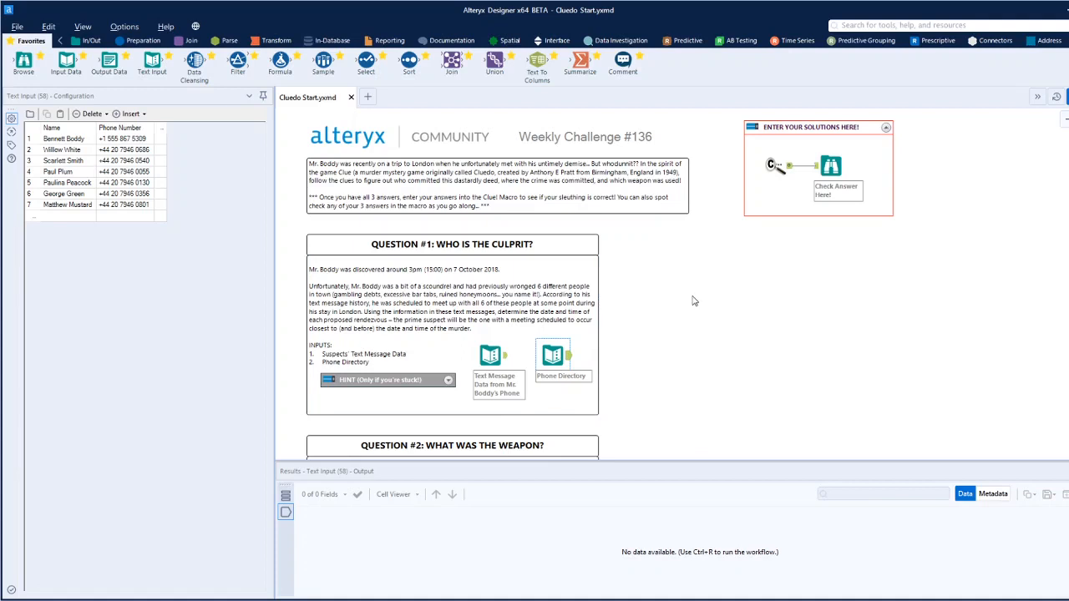
Examine the answer macro's available options for the scene of the crime, the culprit and the weapon.
{"action": "left_click", "coordinate": [775, 164]}
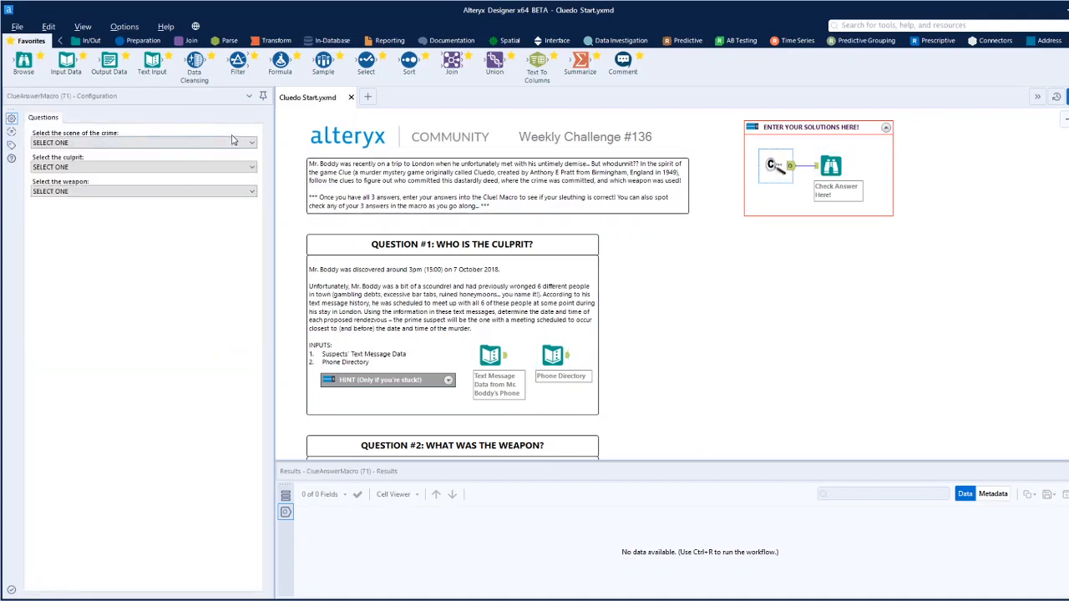
{"action": "left_click", "coordinate": [252, 143]}
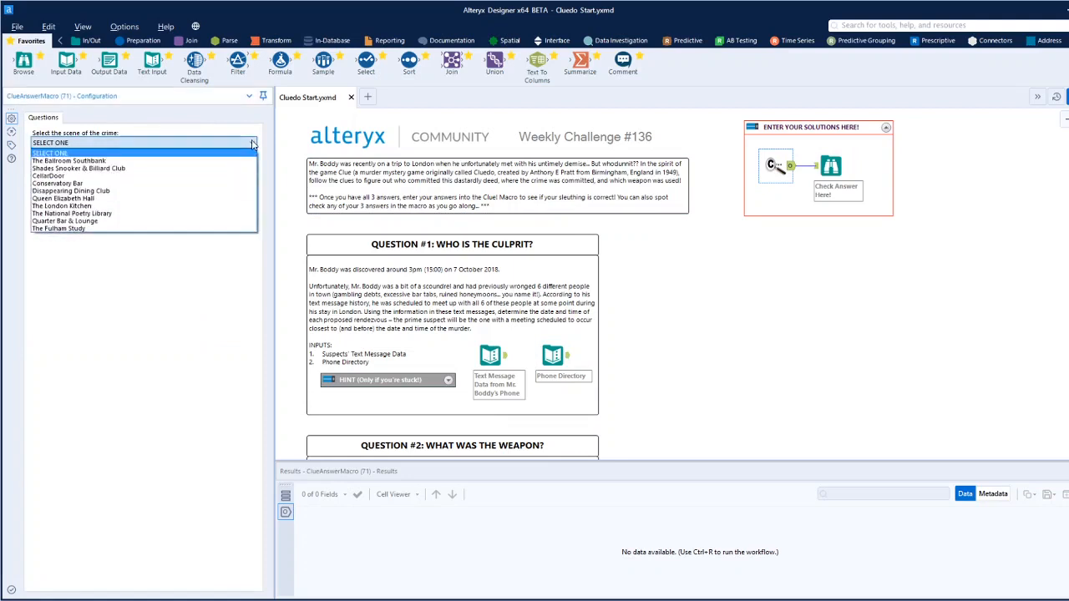
{"action": "left_click", "coordinate": [252, 144]}
{"action": "left_click", "coordinate": [253, 143]}
{"action": "left_click", "coordinate": [252, 145]}
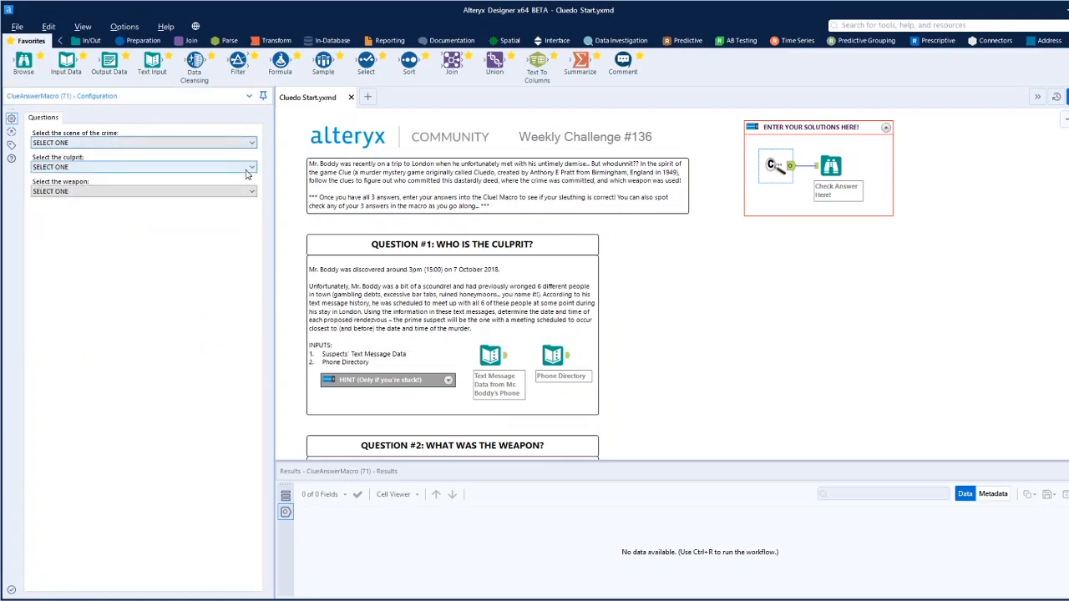
{"action": "left_click", "coordinate": [253, 167]}
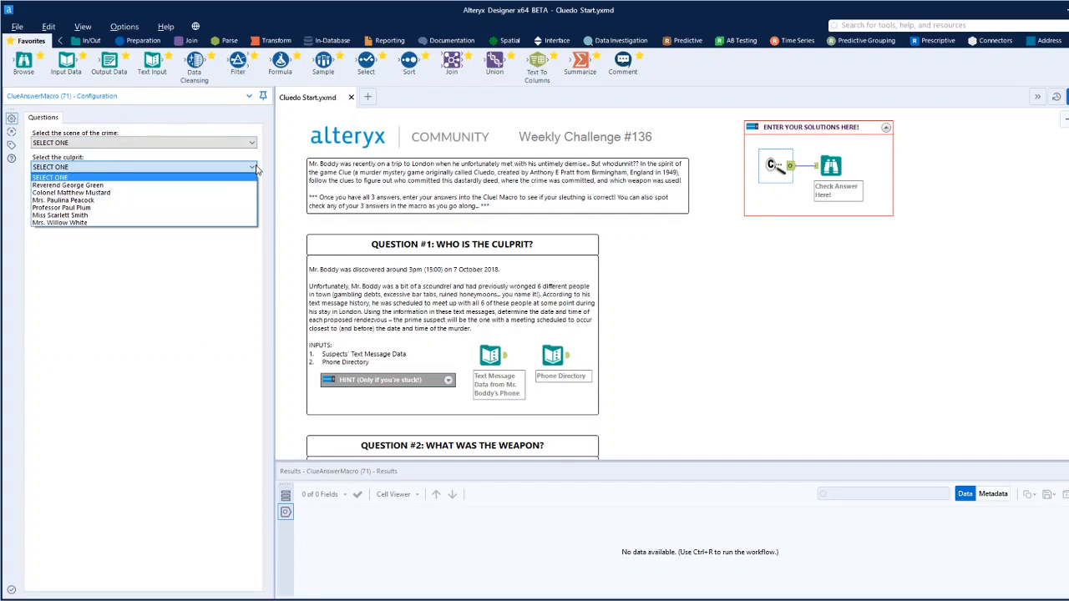
{"action": "left_click", "coordinate": [255, 168]}
{"action": "left_click", "coordinate": [252, 191]}
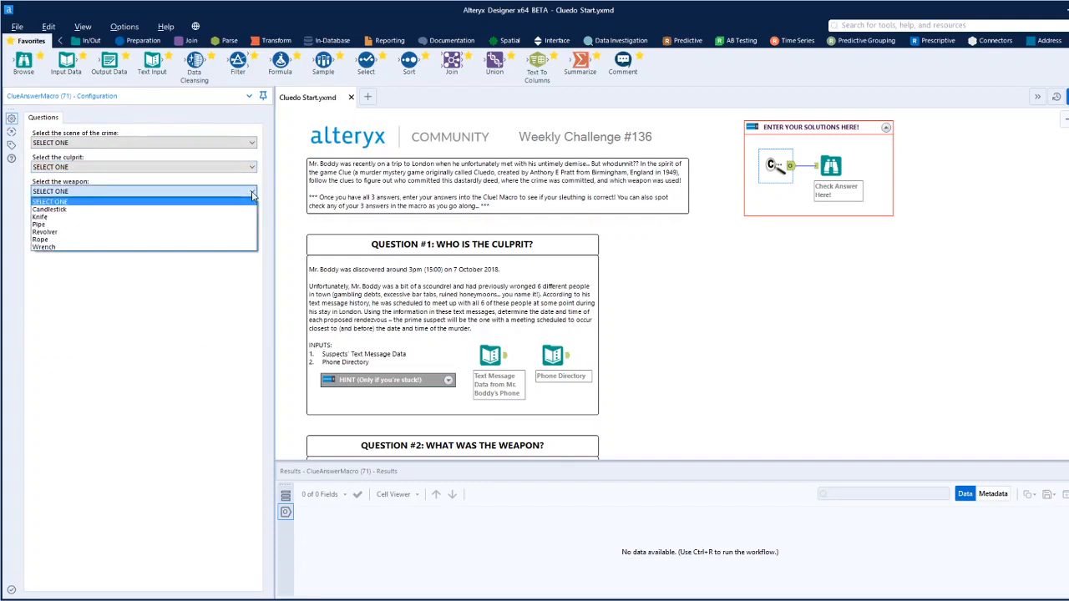
{"action": "left_click", "coordinate": [252, 192]}
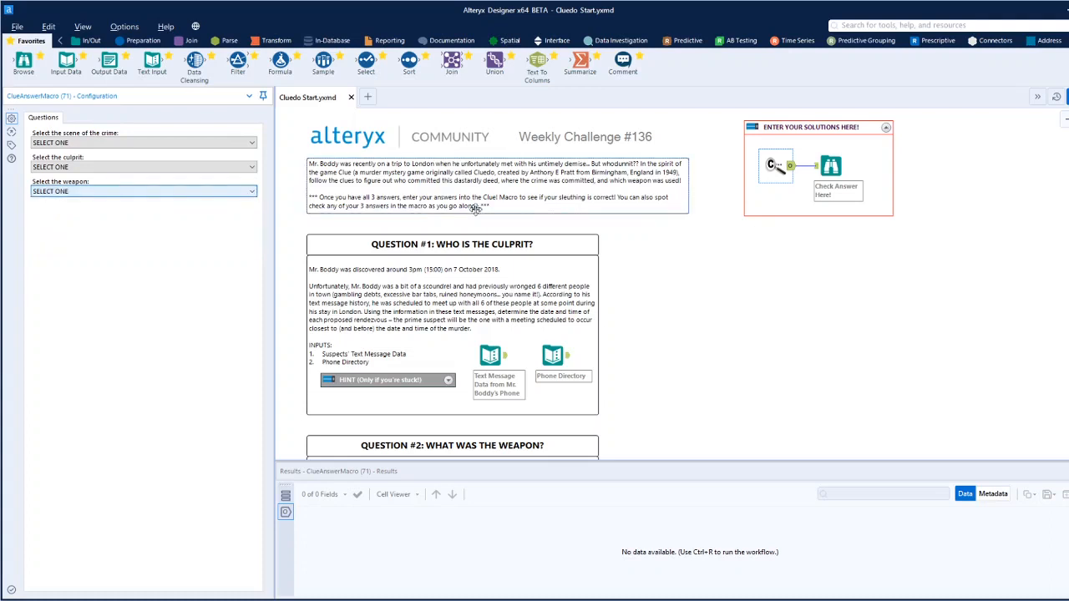
{"action": "left_click", "coordinate": [724, 252]}
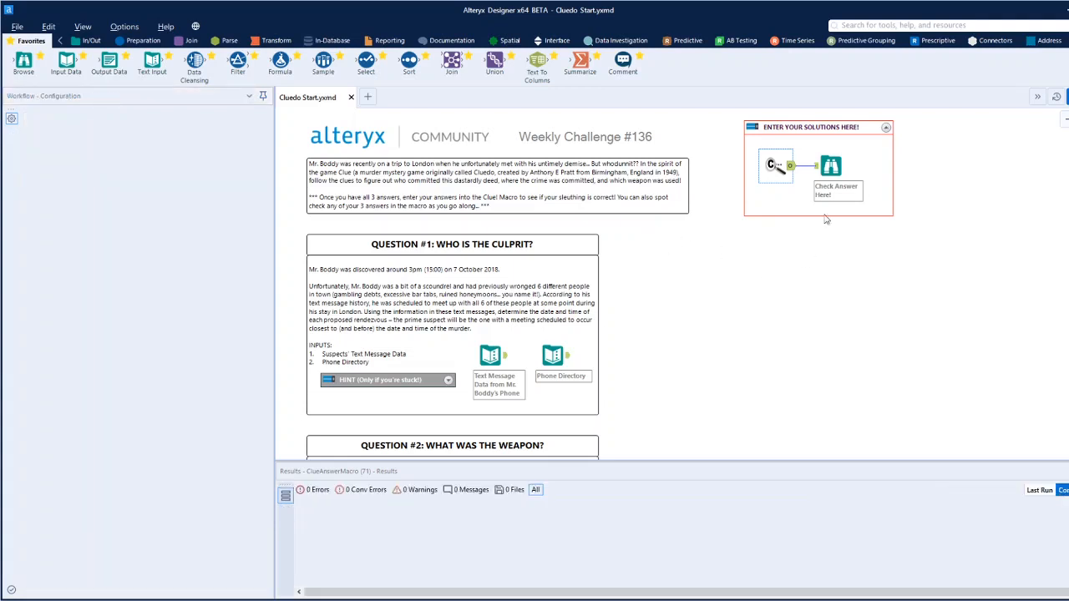
Inspect the columns of the Question #1 text message data, from the message date through to the message text.
{"action": "scroll", "coordinate": [619, 322], "scroll_direction": "down", "scroll_amount": 1}
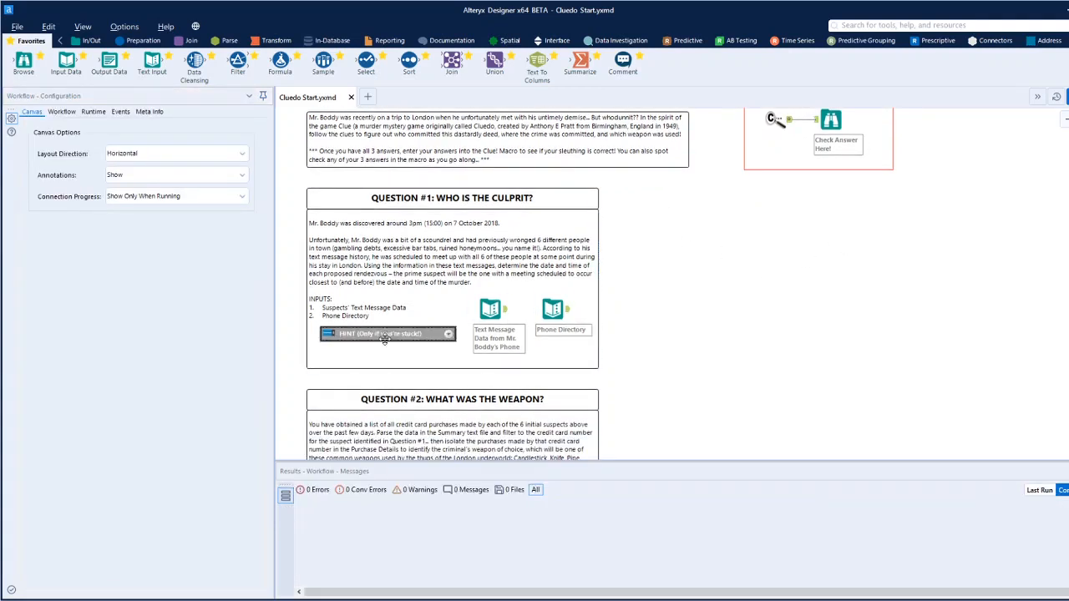
{"action": "scroll", "coordinate": [627, 292], "scroll_direction": "down", "scroll_amount": 1}
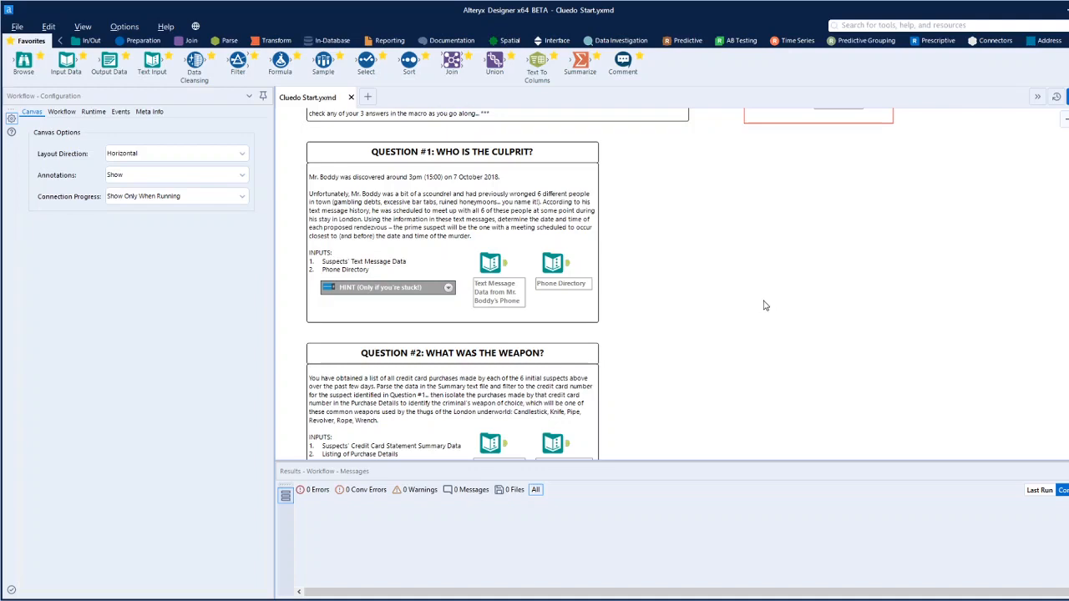
{"action": "scroll", "coordinate": [764, 306], "scroll_direction": "down", "scroll_amount": 1}
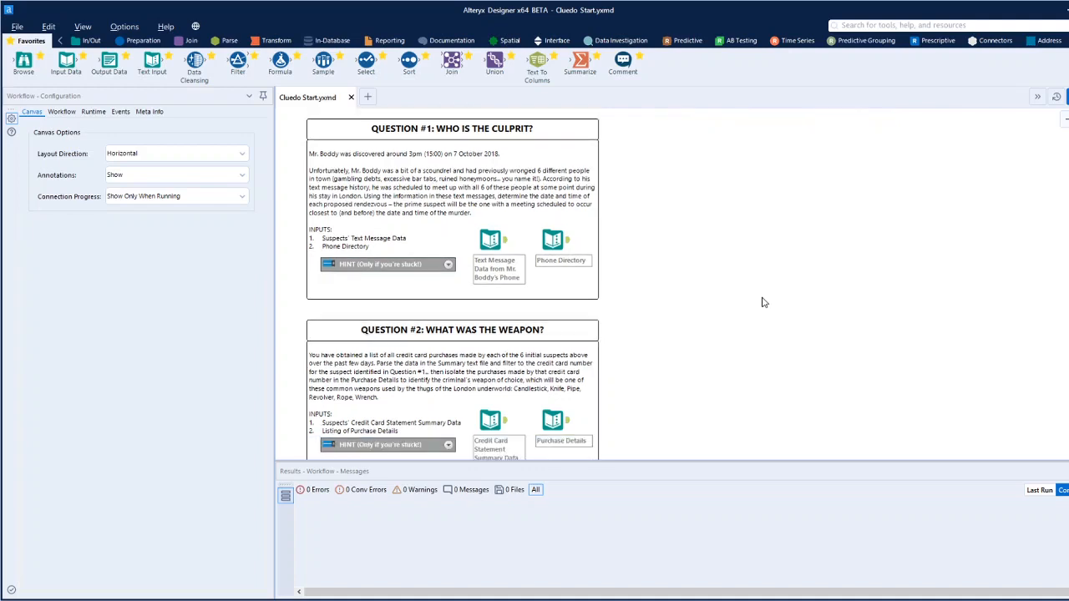
{"action": "left_click", "coordinate": [491, 241]}
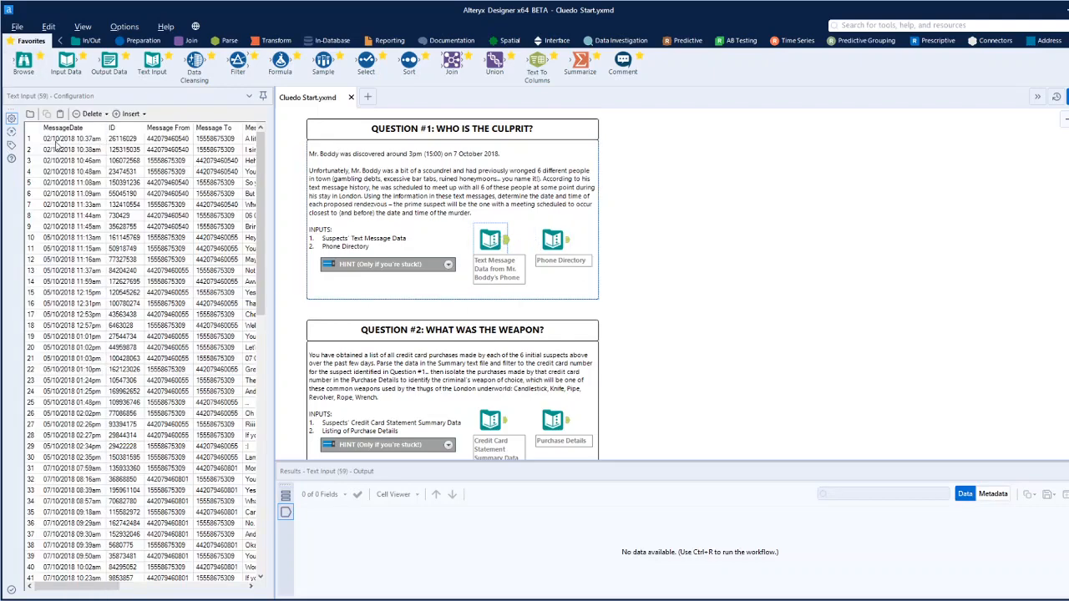
{"action": "left_click", "coordinate": [65, 140]}
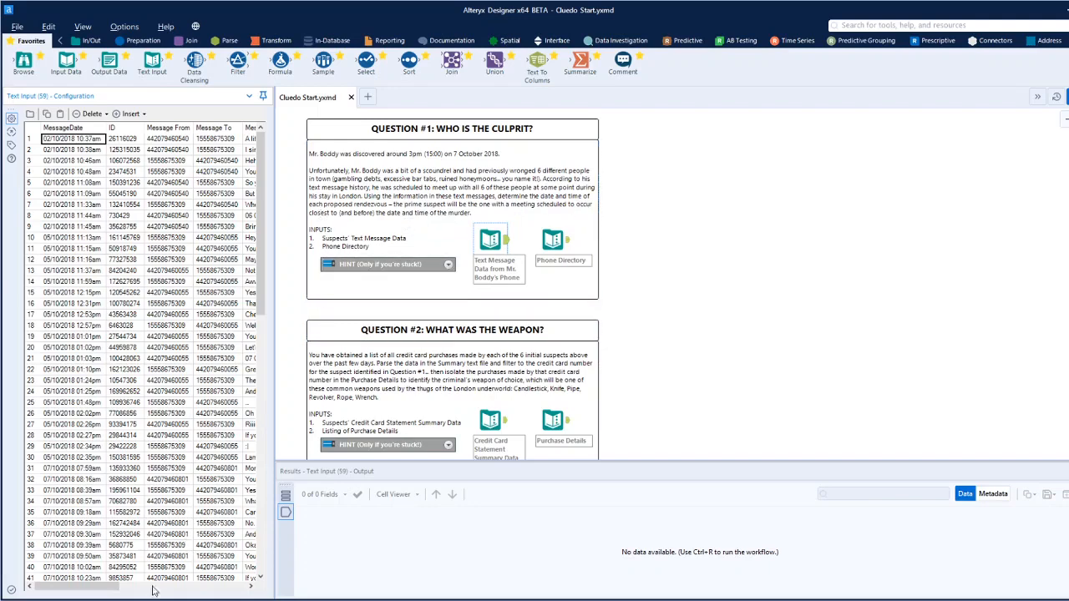
{"action": "left_click_drag", "start_coordinate": [105, 584], "coordinate": [140, 593]}
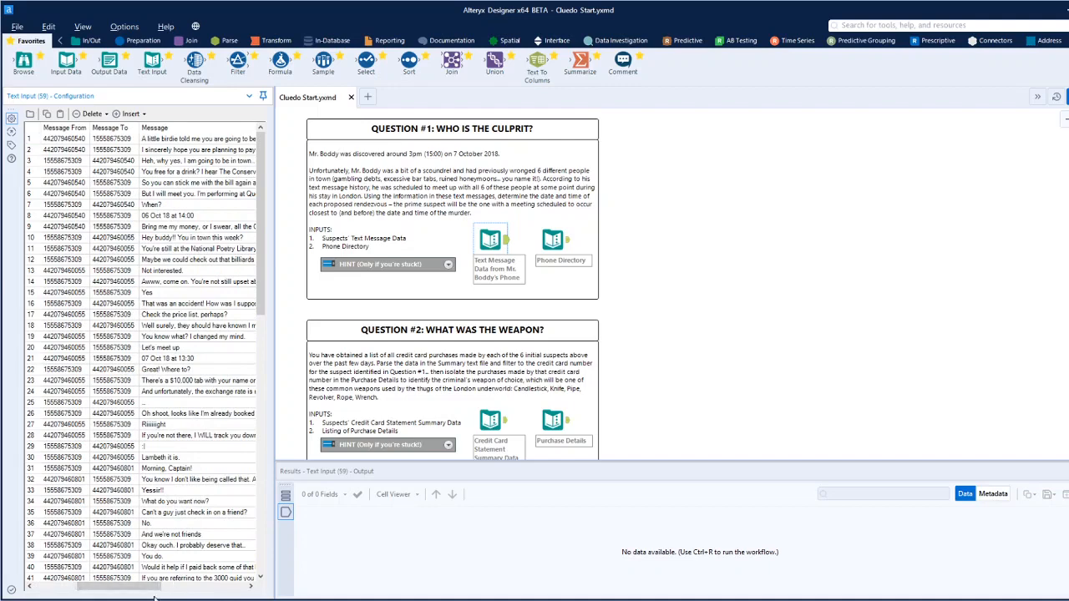
{"action": "mouse_move", "coordinate": [154, 588]}
{"action": "left_mouse_down"}
{"action": "mouse_move", "coordinate": [113, 588]}
{"action": "mouse_move", "coordinate": [169, 591]}
{"action": "left_mouse_up"}
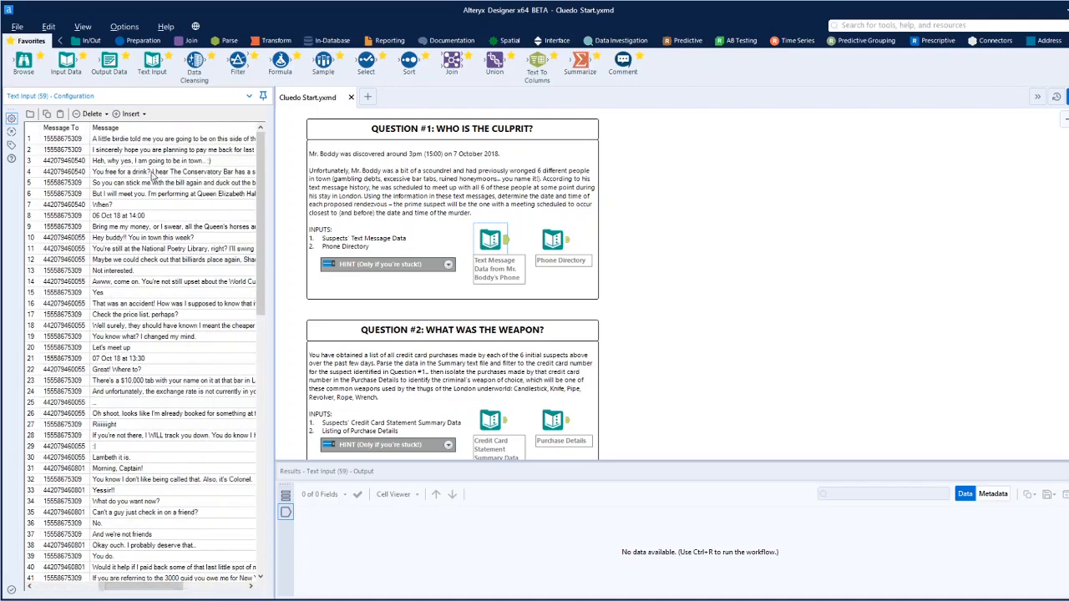
Examine the Message column of the text message data for entries that propose a meeting date and time.
{"action": "left_click", "coordinate": [146, 218]}
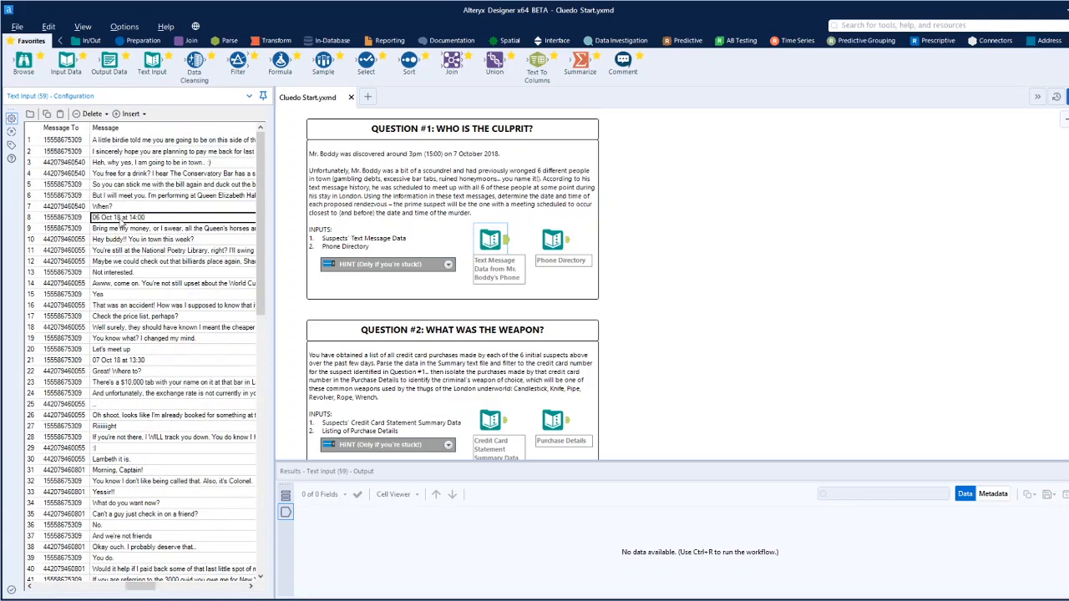
{"action": "left_click", "coordinate": [126, 363]}
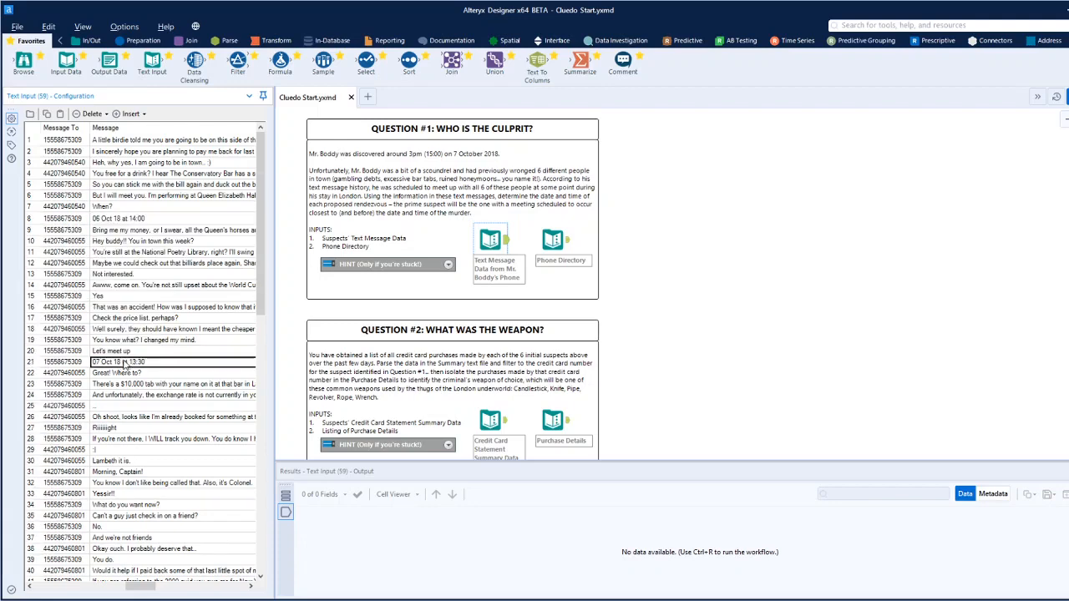
{"action": "scroll", "coordinate": [167, 367], "scroll_direction": "down", "scroll_amount": 7}
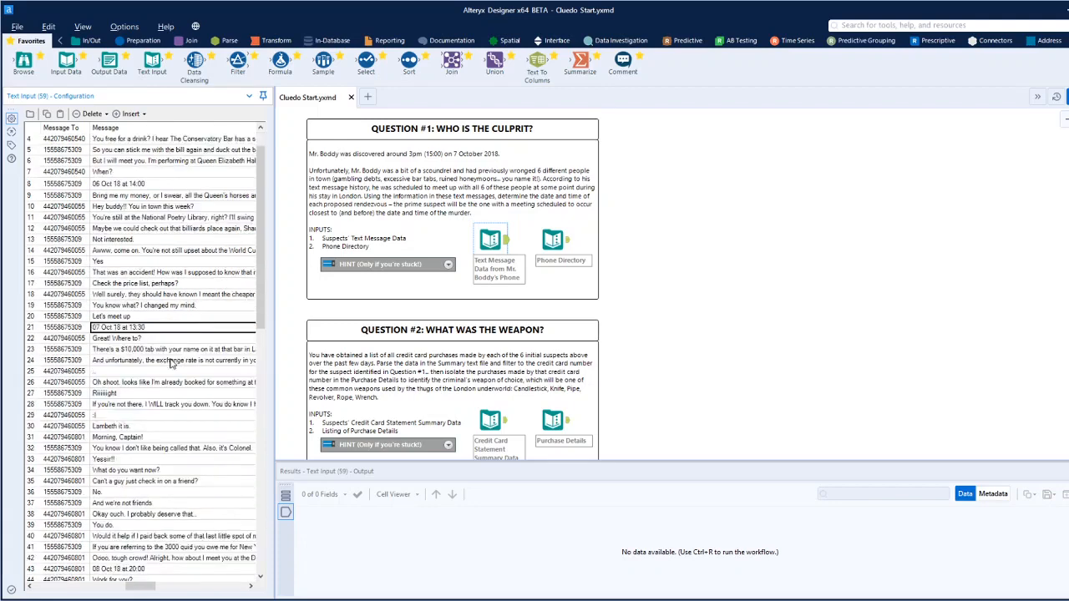
{"action": "left_click", "coordinate": [145, 372]}
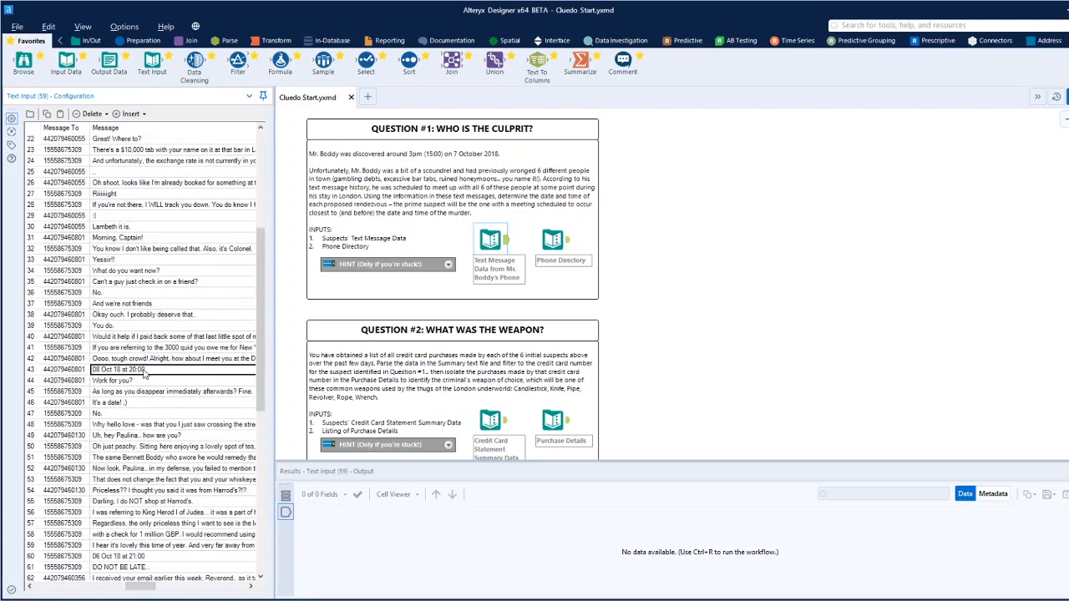
{"action": "scroll", "coordinate": [150, 375], "scroll_direction": "down", "scroll_amount": 5}
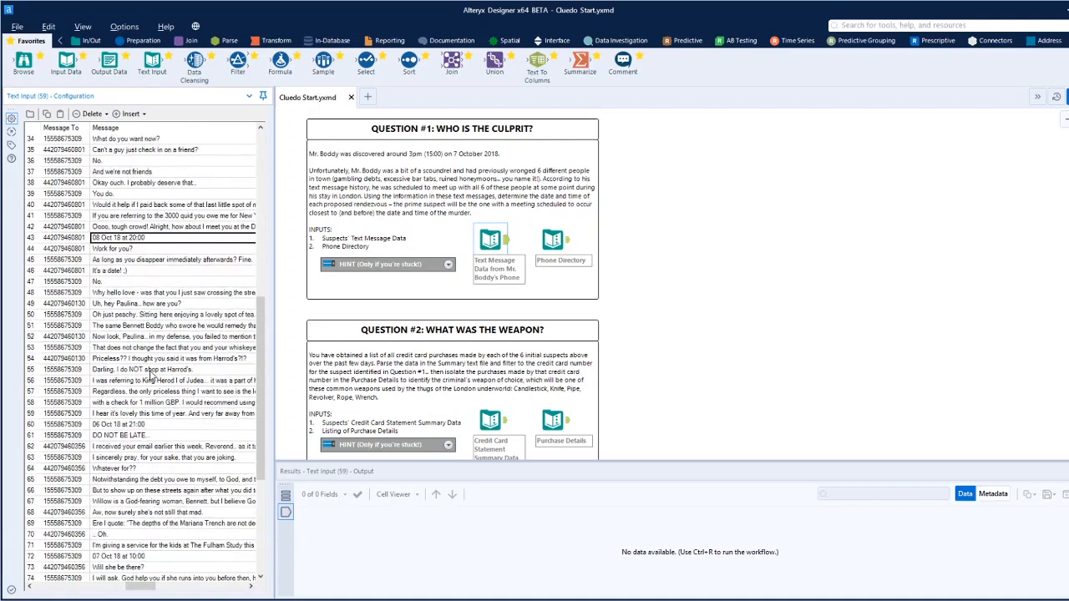
{"action": "left_click", "coordinate": [150, 392]}
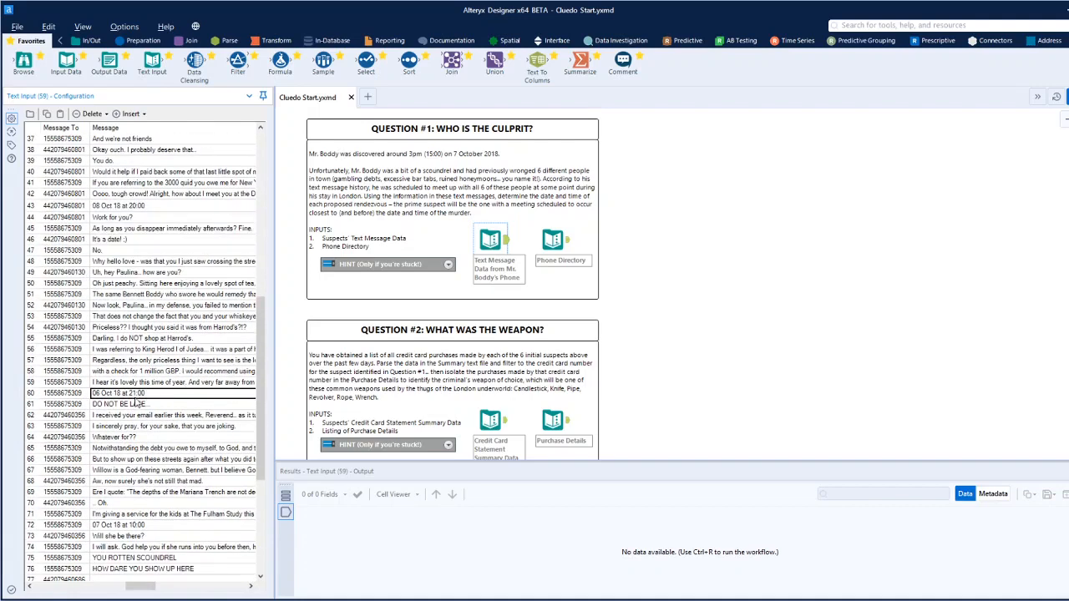
{"action": "left_click", "coordinate": [162, 527]}
{"action": "scroll", "coordinate": [162, 528], "scroll_direction": "down", "scroll_amount": 4}
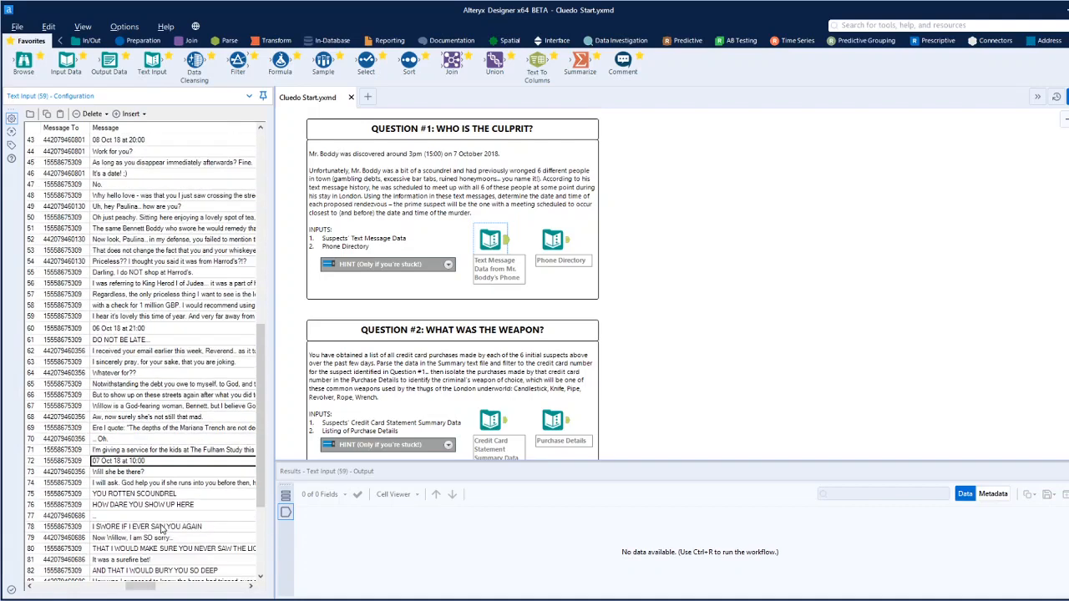
Compare the Phone Directory's number format with the Message From and Message To columns of the text message data.
{"action": "left_click", "coordinate": [567, 245]}
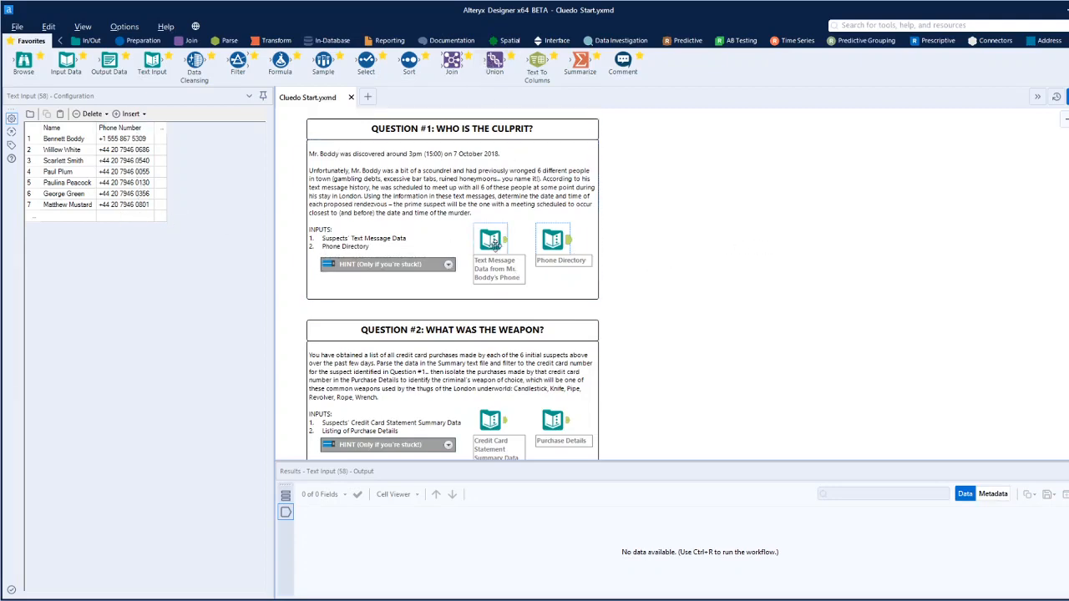
{"action": "left_click", "coordinate": [493, 241]}
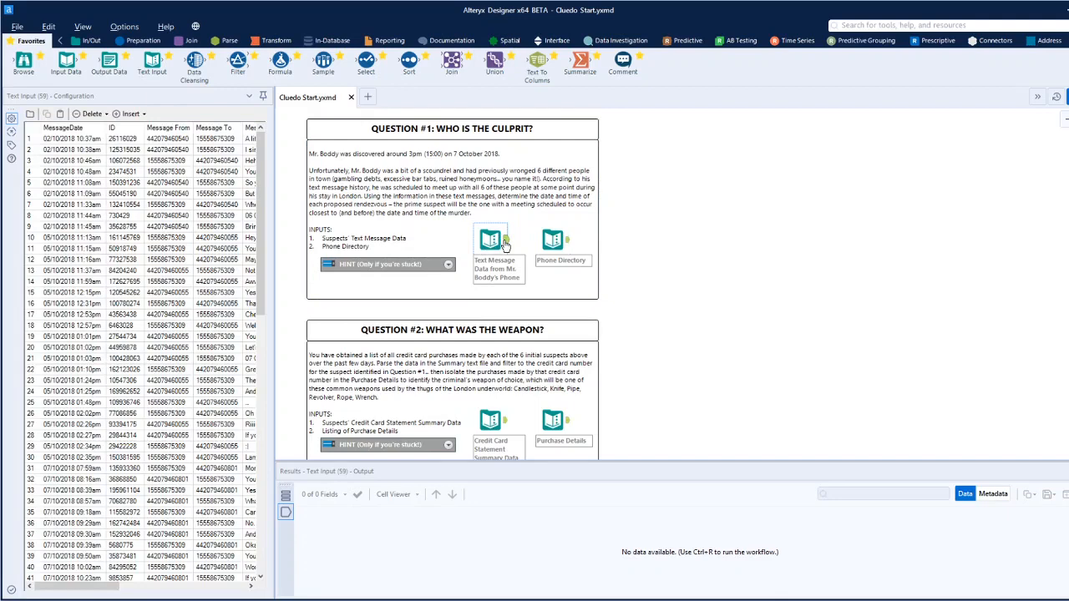
{"action": "left_click", "coordinate": [222, 184]}
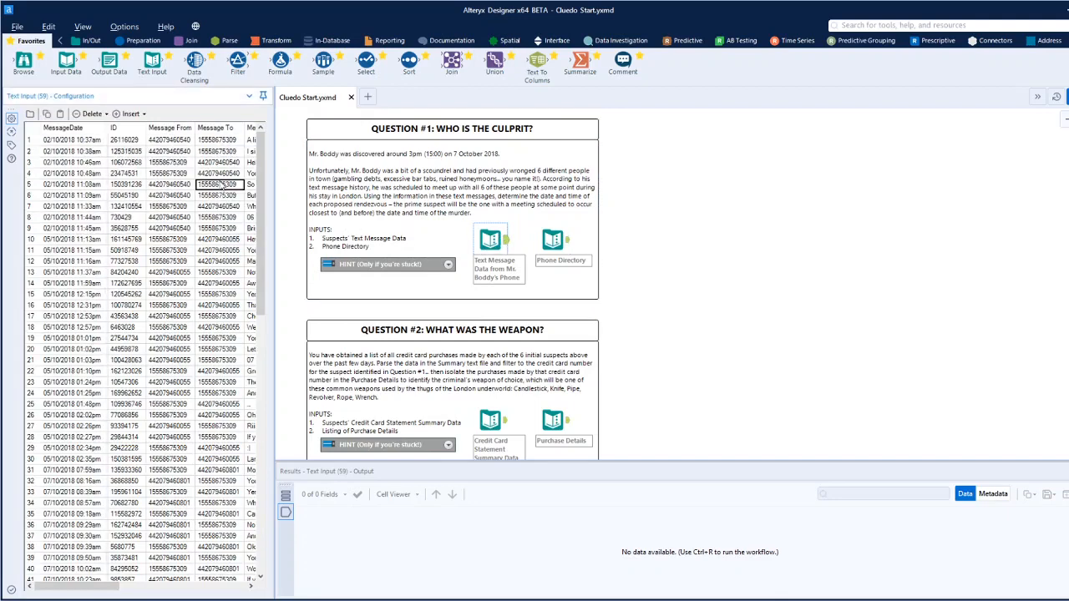
{"action": "left_click", "coordinate": [168, 218]}
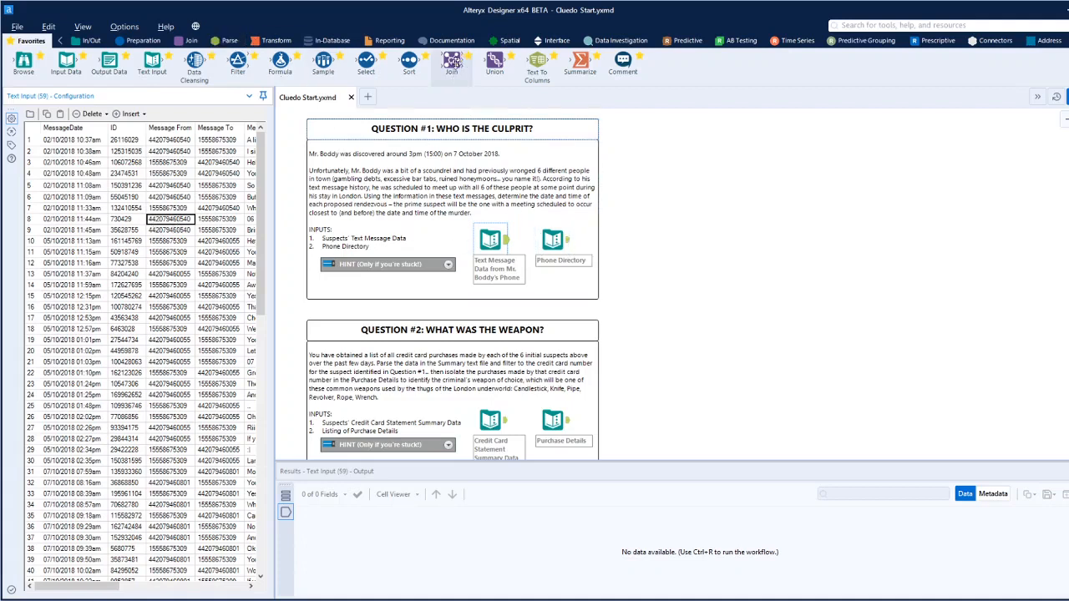
Place a Join tool on the empty canvas beside Question #1 and open the Phone Directory input's data.
{"action": "left_click_drag", "start_coordinate": [451, 63], "coordinate": [762, 263]}
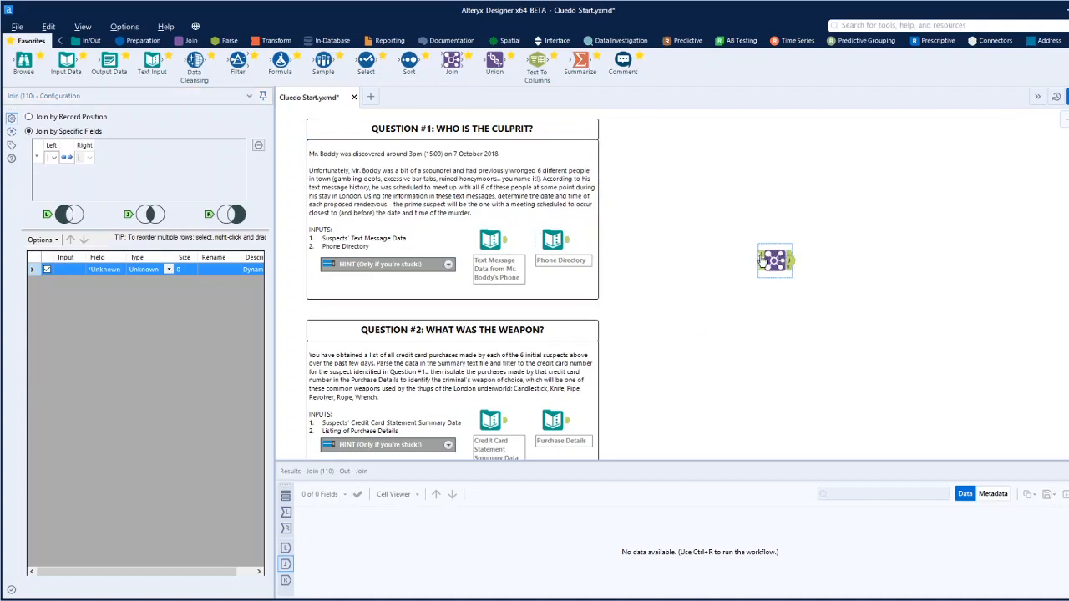
{"action": "left_click", "coordinate": [568, 242]}
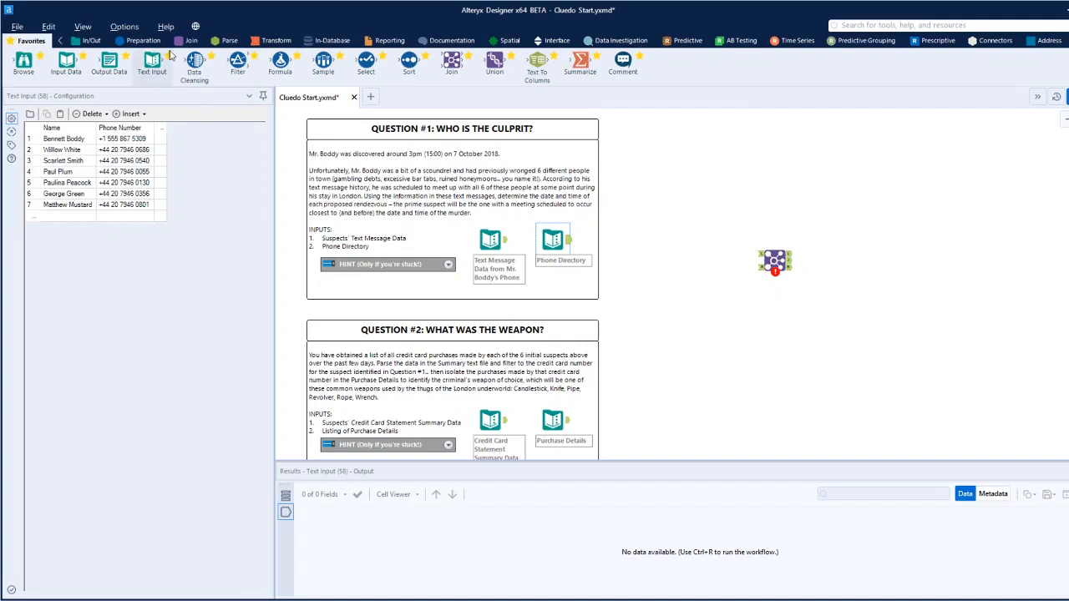
Add a Data Cleansing tool after Phone Directory that strips all whitespace and punctuation from Phone Number only, and run the workflow.
{"action": "left_click", "coordinate": [141, 40]}
{"action": "left_click_drag", "start_coordinate": [109, 67], "coordinate": [622, 240]}
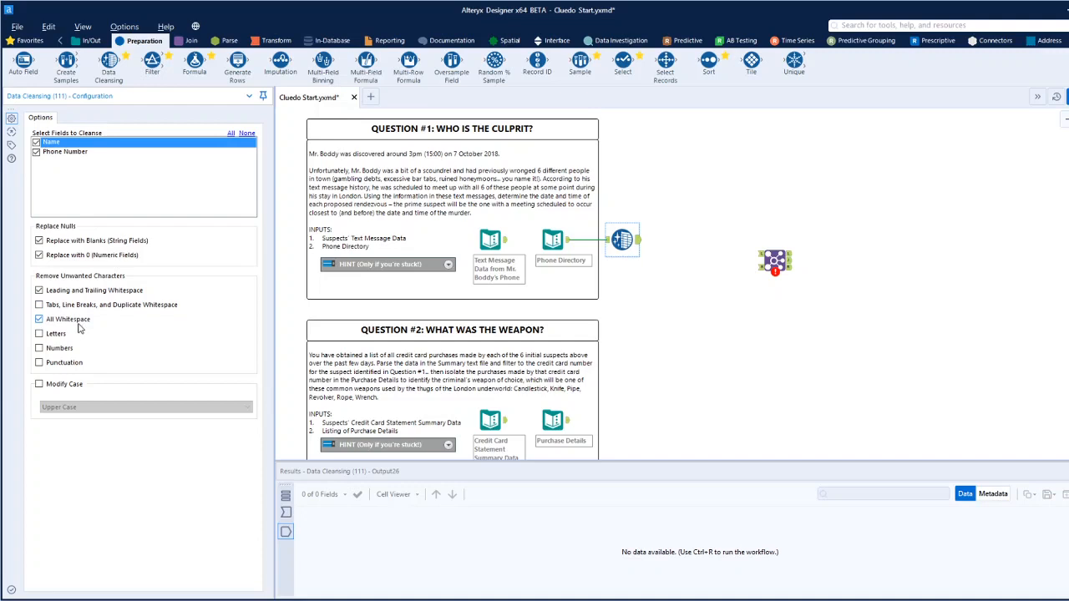
{"action": "left_click", "coordinate": [36, 142]}
{"action": "left_click", "coordinate": [39, 334]}
{"action": "left_click", "coordinate": [1068, 97]}
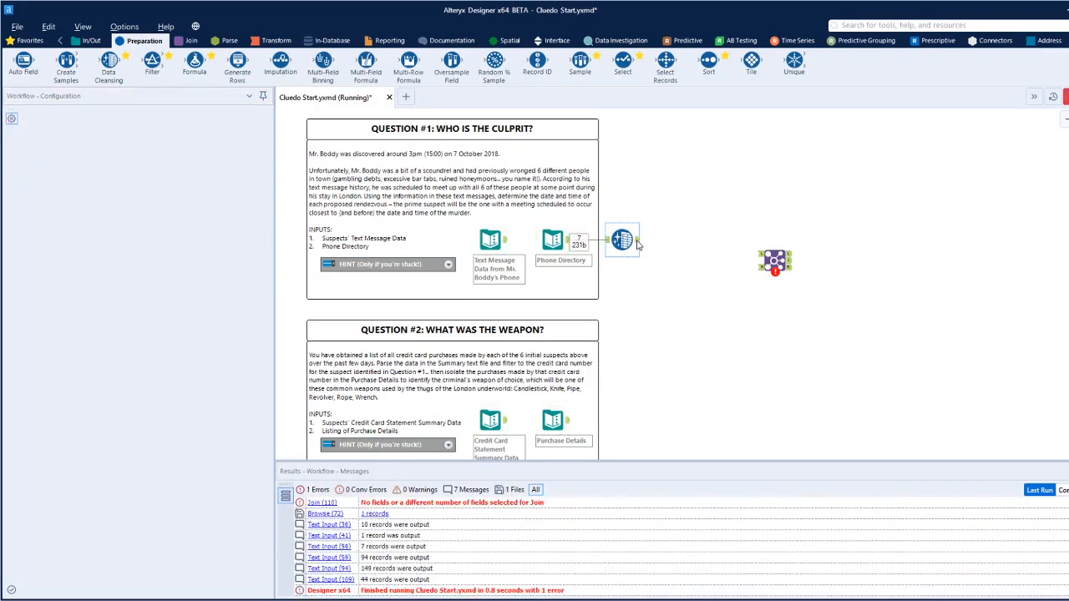
Examine the cleansed Phone Number values in the Data Cleansing output for every directory entry.
{"action": "left_click", "coordinate": [636, 240]}
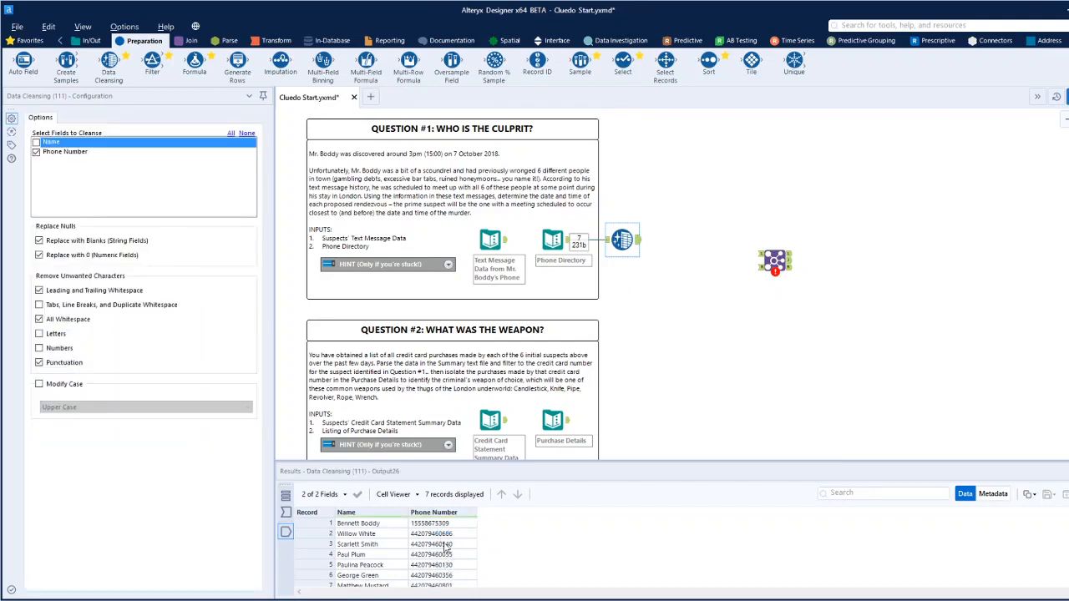
{"action": "scroll", "coordinate": [445, 545], "scroll_direction": "down", "scroll_amount": 1}
{"action": "scroll", "coordinate": [450, 576], "scroll_direction": "up", "scroll_amount": 1}
{"action": "left_click", "coordinate": [435, 544]}
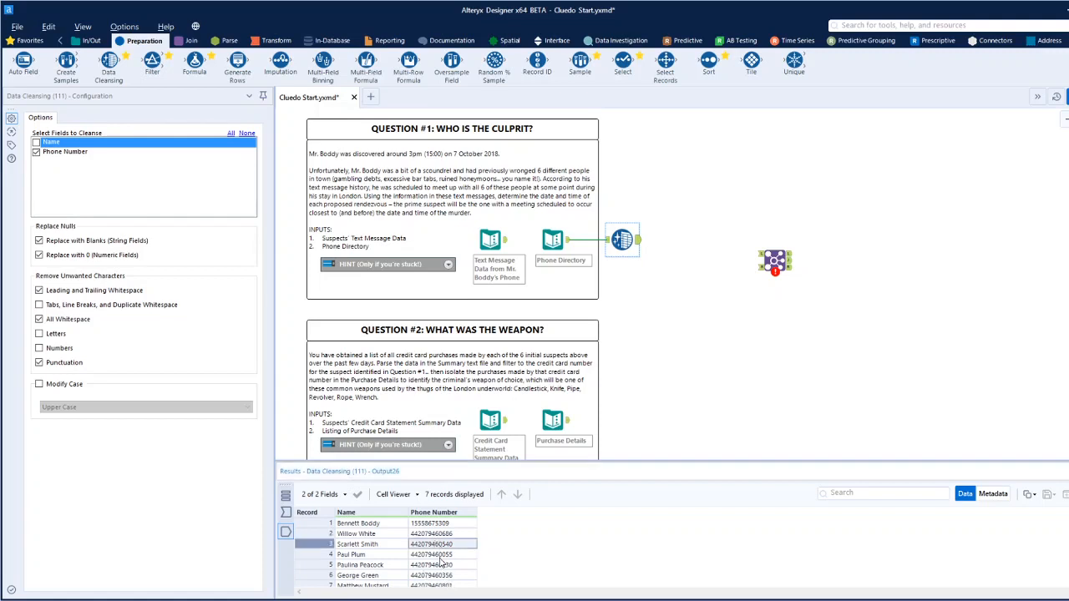
{"action": "scroll", "coordinate": [441, 561], "scroll_direction": "down", "scroll_amount": 1}
{"action": "left_click", "coordinate": [421, 547]}
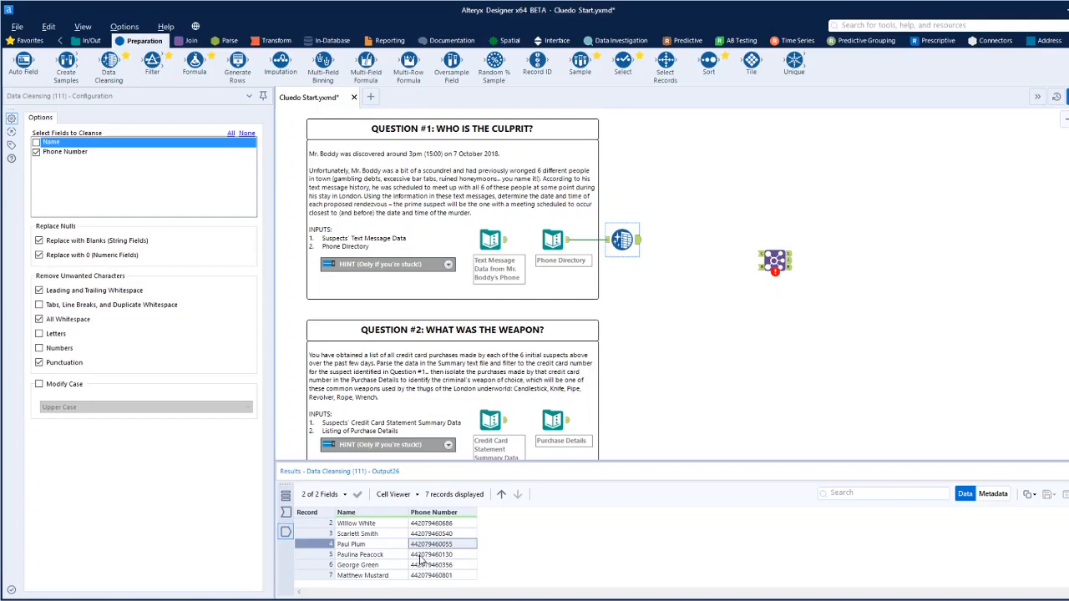
{"action": "scroll", "coordinate": [686, 352], "scroll_direction": "up", "scroll_amount": 3}
{"action": "scroll", "coordinate": [686, 352], "scroll_direction": "down", "scroll_amount": 2}
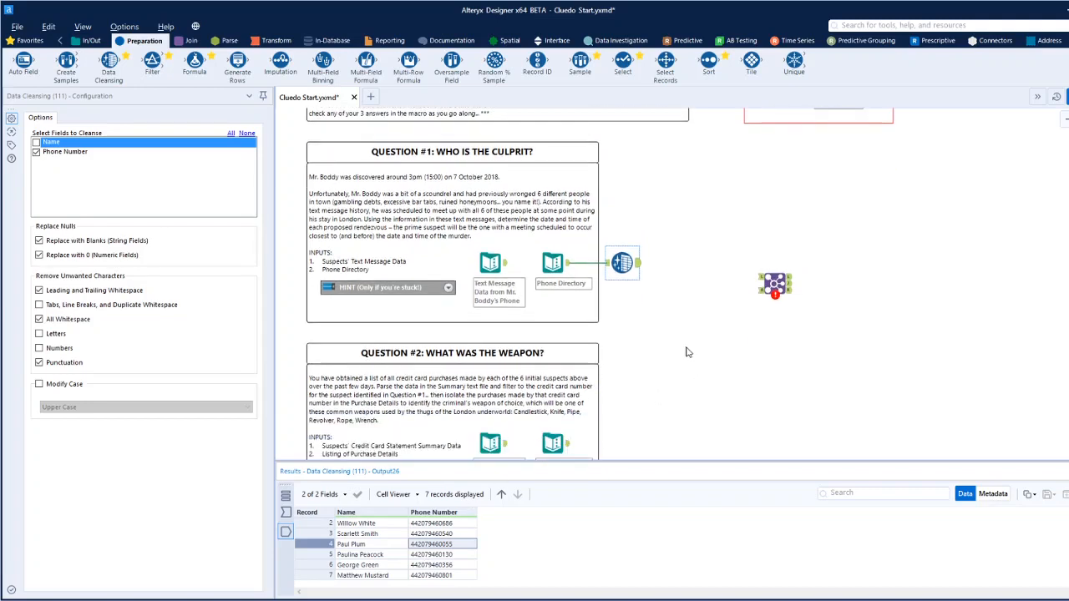
{"action": "scroll", "coordinate": [686, 352], "scroll_direction": "down", "scroll_amount": 1}
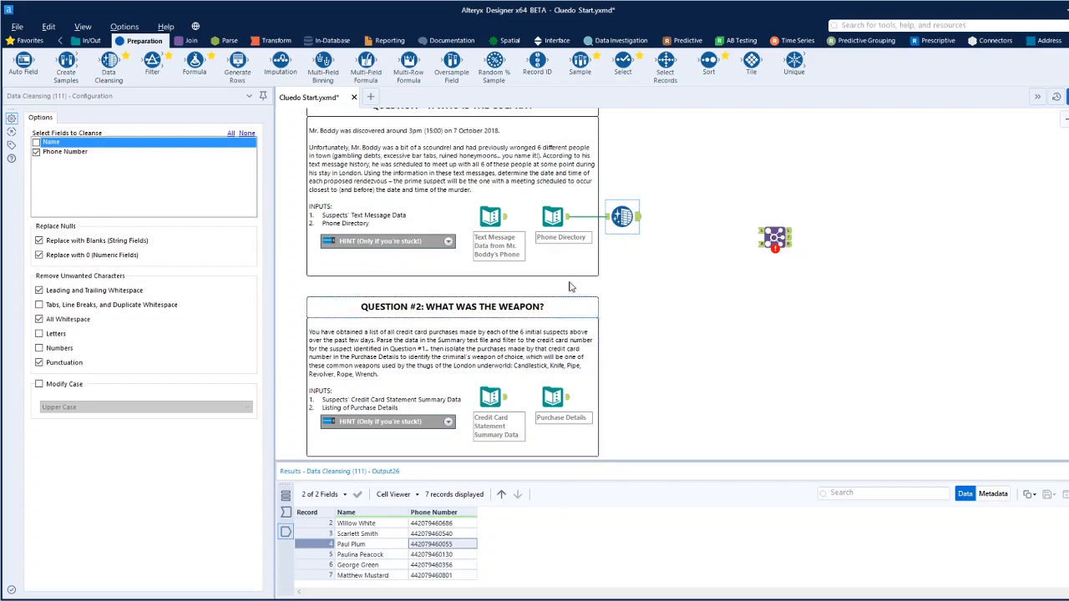
Connect the Data Cleansing output to the Join's left input and the text message data to its right input.
{"action": "left_click", "coordinate": [638, 218]}
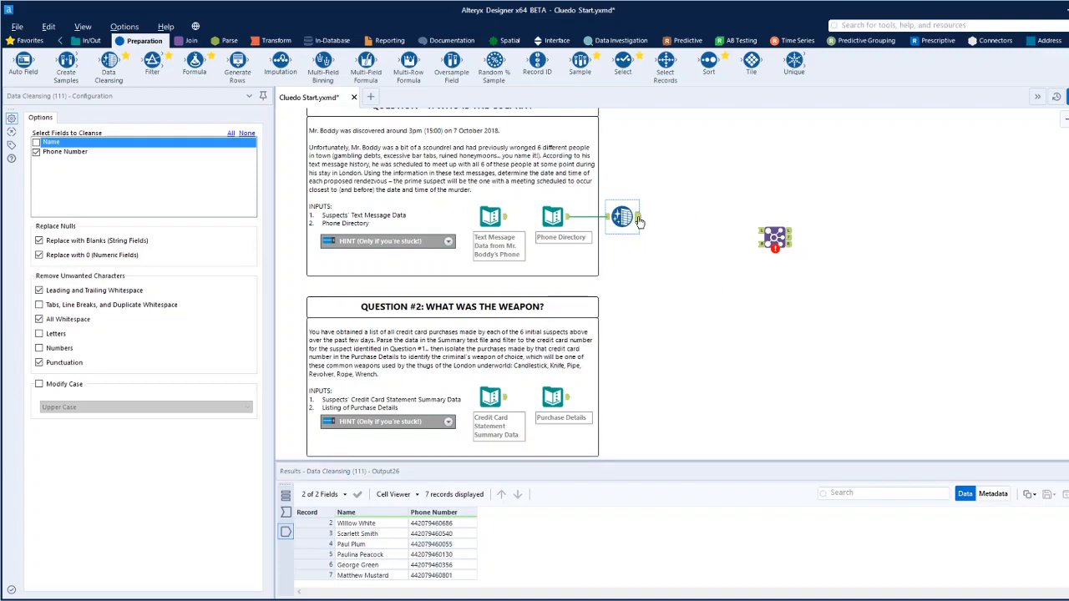
{"action": "left_click_drag", "start_coordinate": [639, 219], "coordinate": [760, 232]}
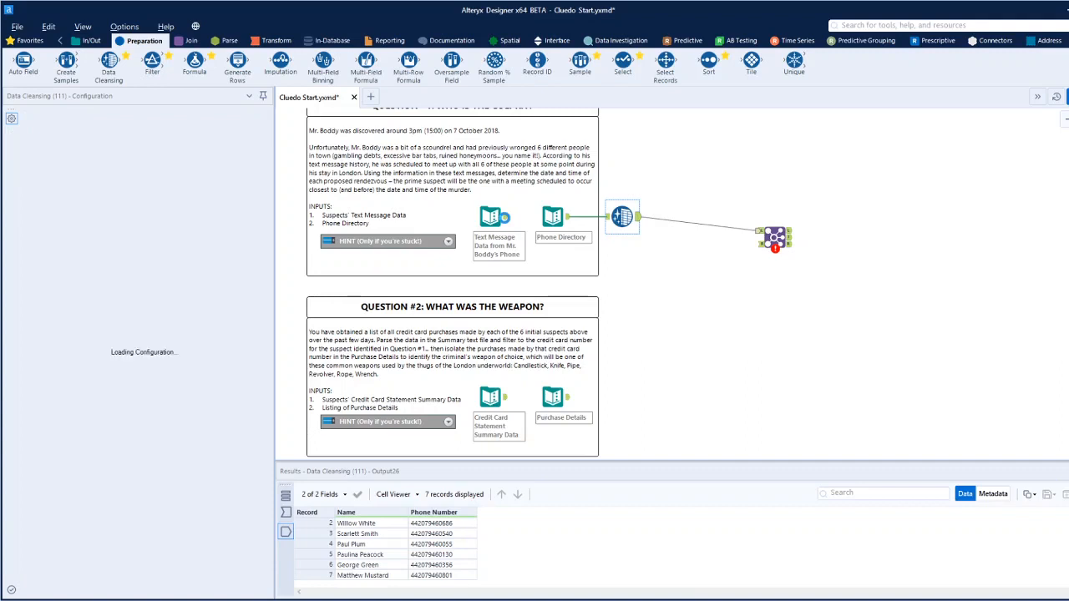
{"action": "left_click_drag", "start_coordinate": [504, 218], "coordinate": [775, 240]}
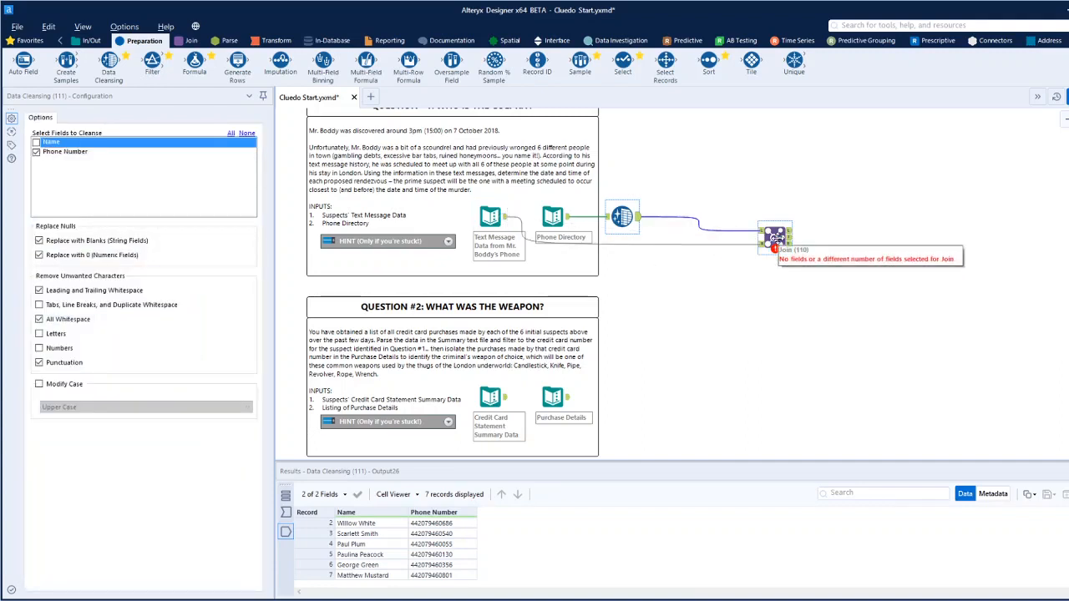
Set the Join to match Phone Number on the left with Message From on the right, and run the workflow.
{"action": "left_click", "coordinate": [775, 240]}
{"action": "left_click", "coordinate": [100, 159]}
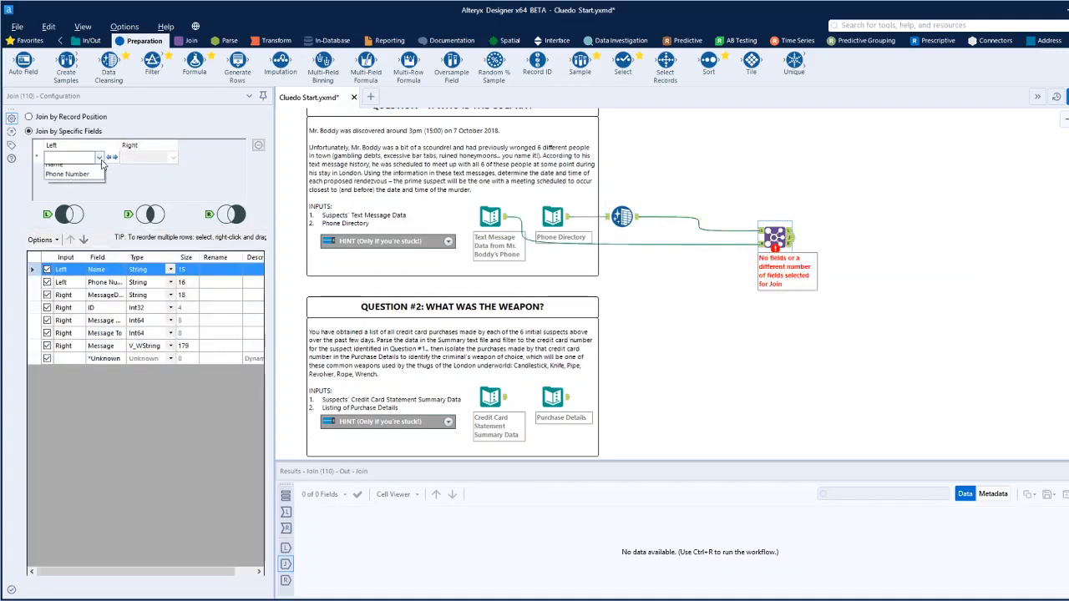
{"action": "left_click", "coordinate": [67, 174]}
{"action": "left_click", "coordinate": [173, 158]}
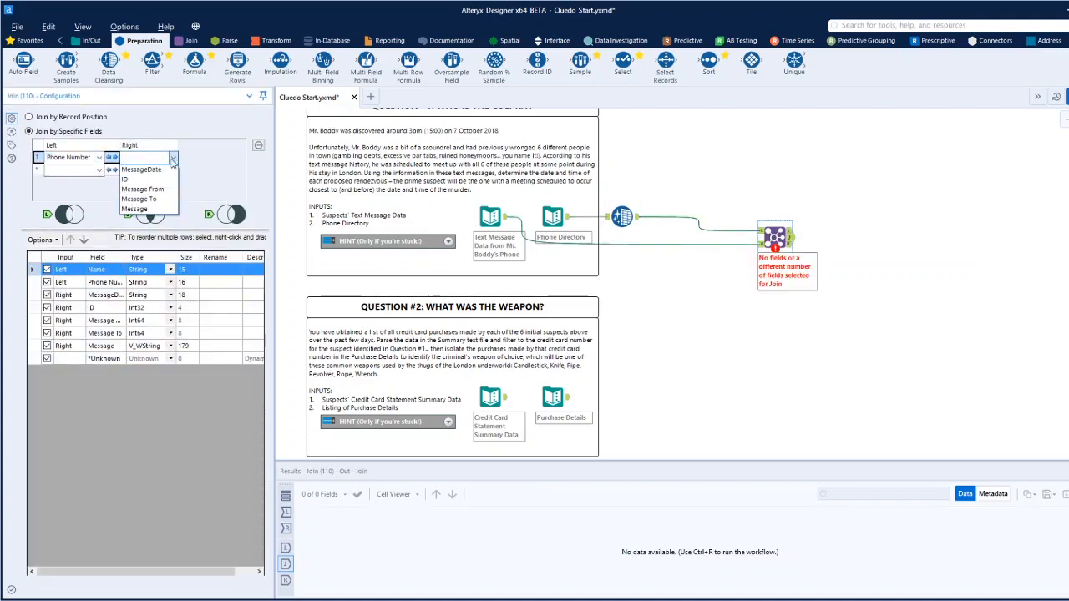
{"action": "left_click", "coordinate": [142, 189]}
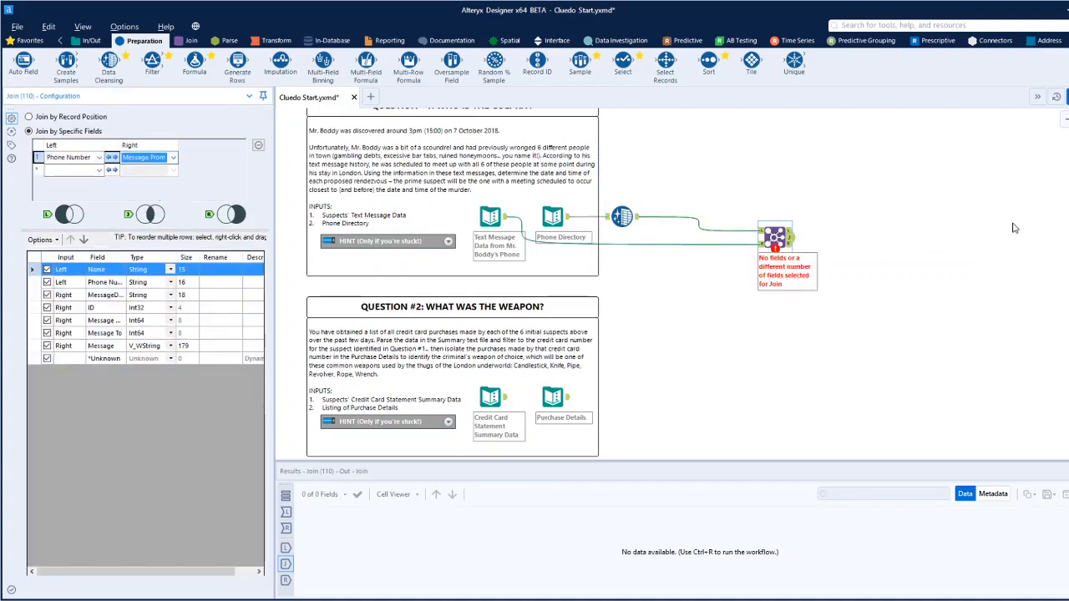
{"action": "left_click", "coordinate": [855, 238]}
{"action": "key", "text": "ctrl+r"}
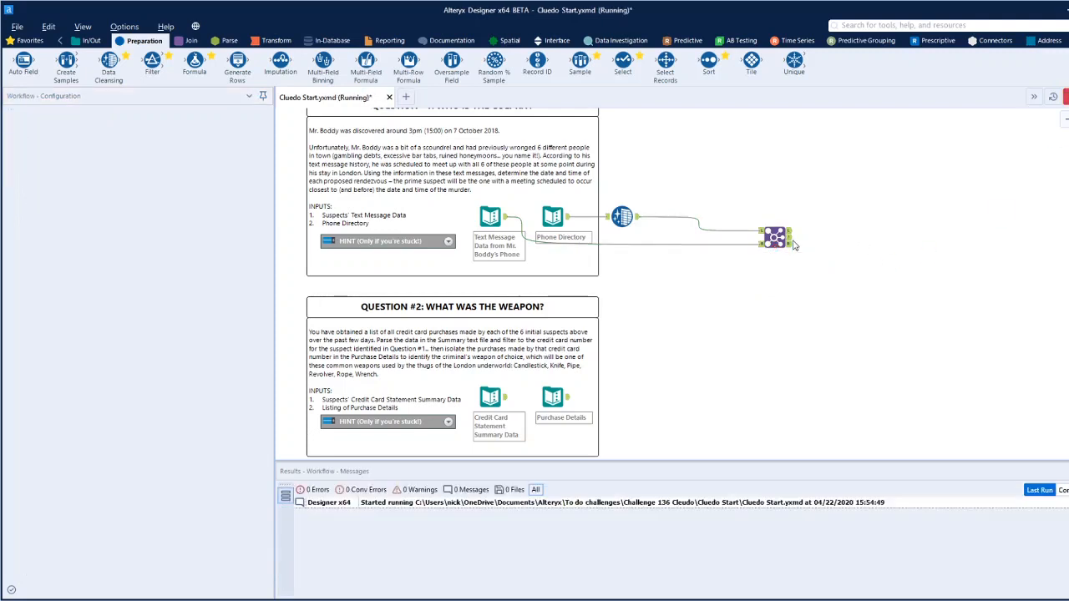
{"action": "left_click", "coordinate": [789, 243]}
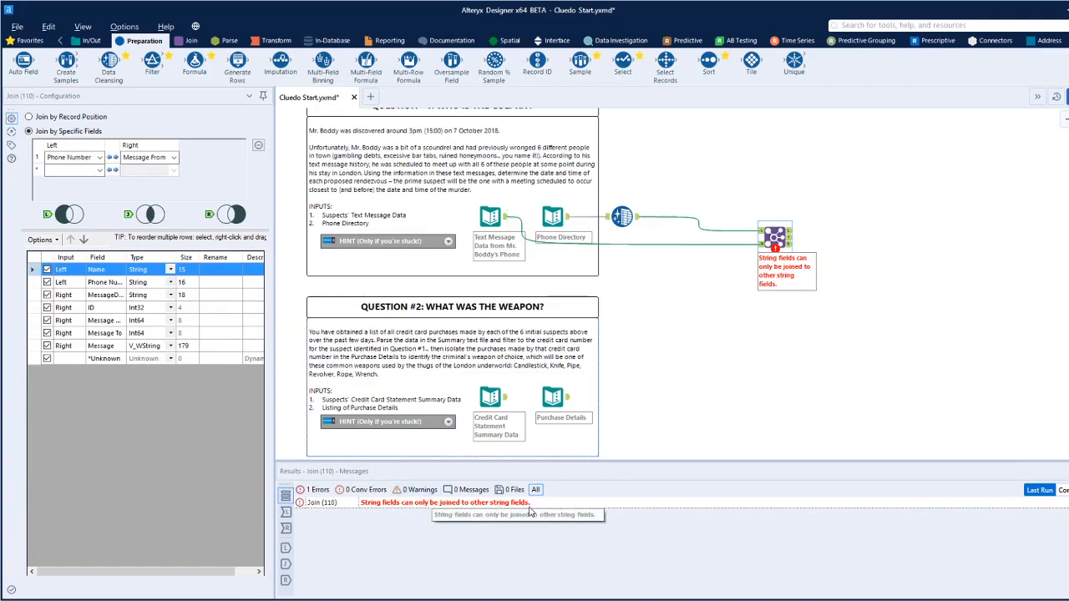
Insert a Select tool between Data Cleansing and the Join, and change the Phone Number type to Int64.
{"action": "left_click", "coordinate": [622, 216]}
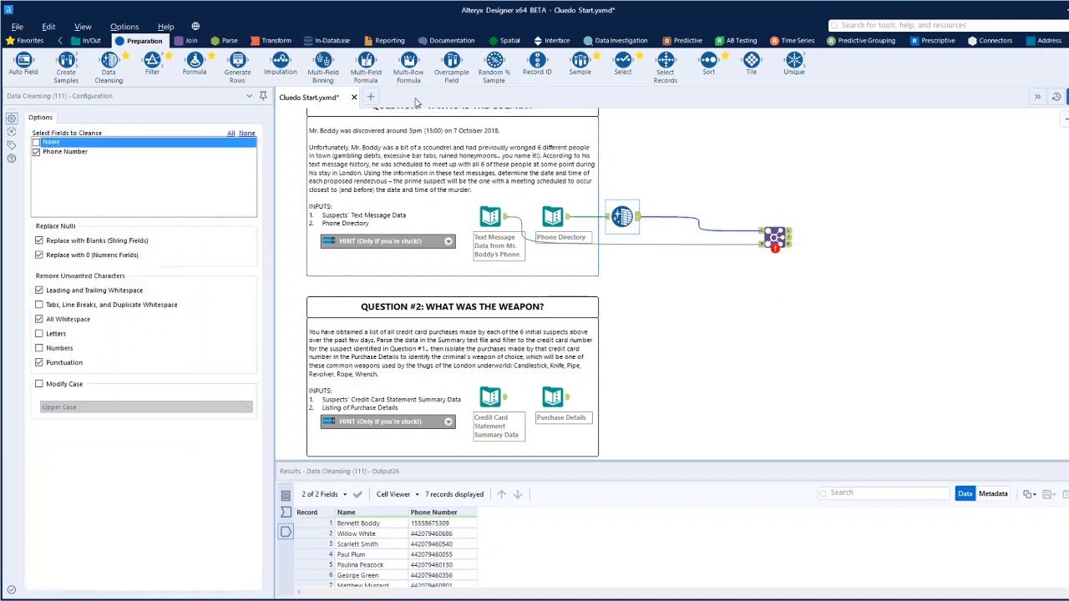
{"action": "left_click", "coordinate": [773, 237]}
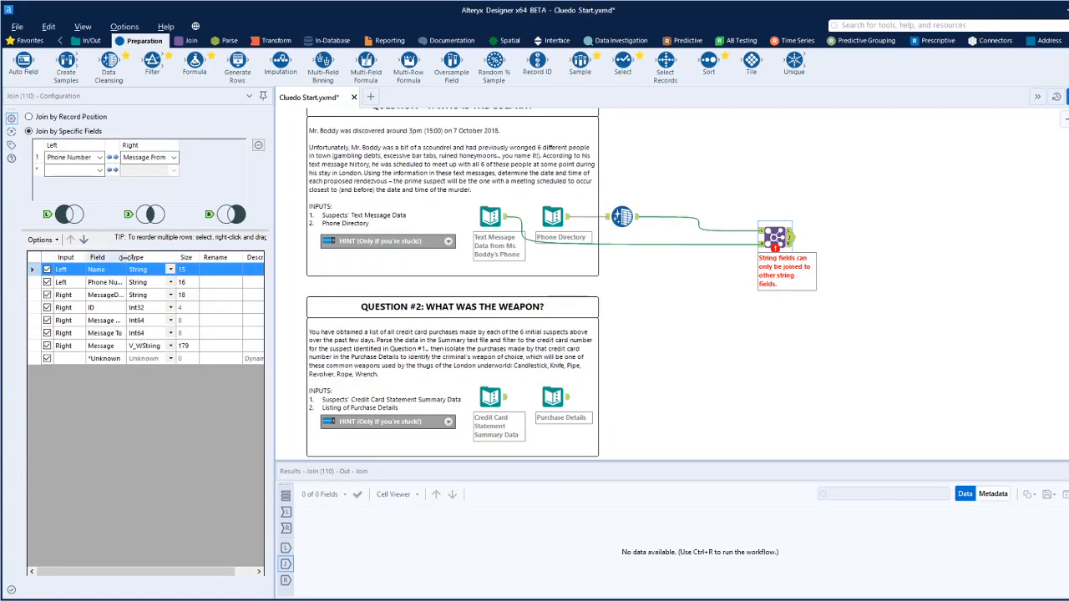
{"action": "left_click_drag", "start_coordinate": [126, 259], "coordinate": [155, 265]}
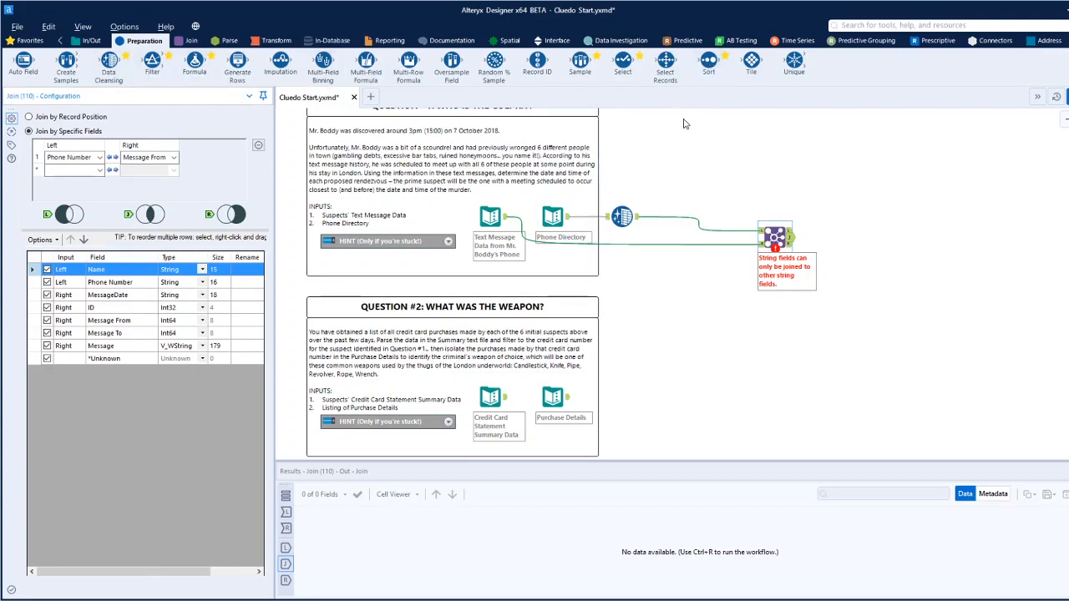
{"action": "left_click_drag", "start_coordinate": [623, 62], "coordinate": [686, 218]}
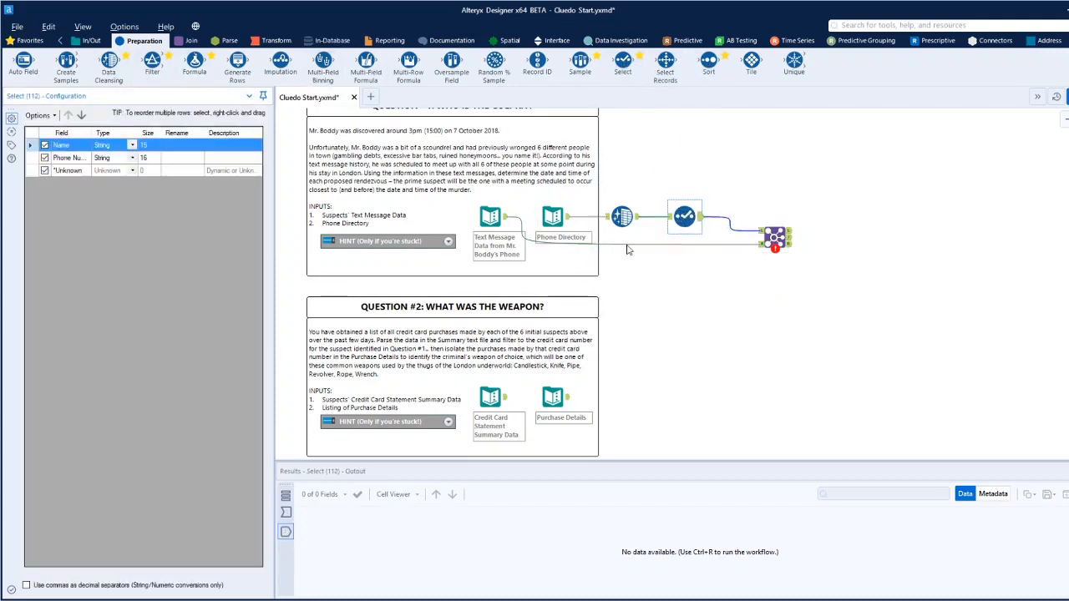
{"action": "left_click", "coordinate": [132, 158]}
{"action": "left_click", "coordinate": [132, 157]}
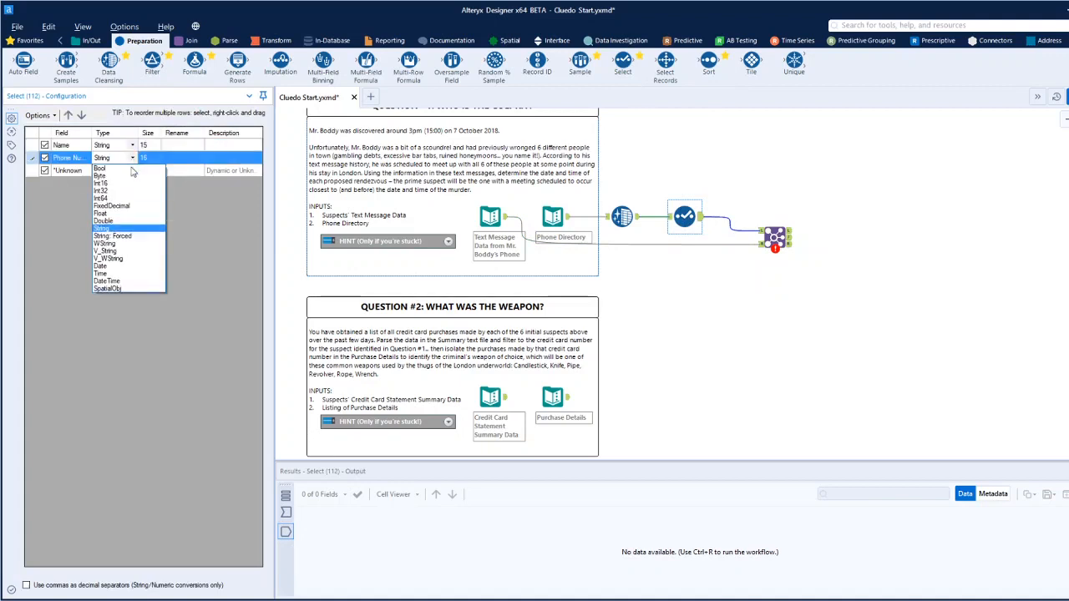
{"action": "left_click", "coordinate": [113, 198]}
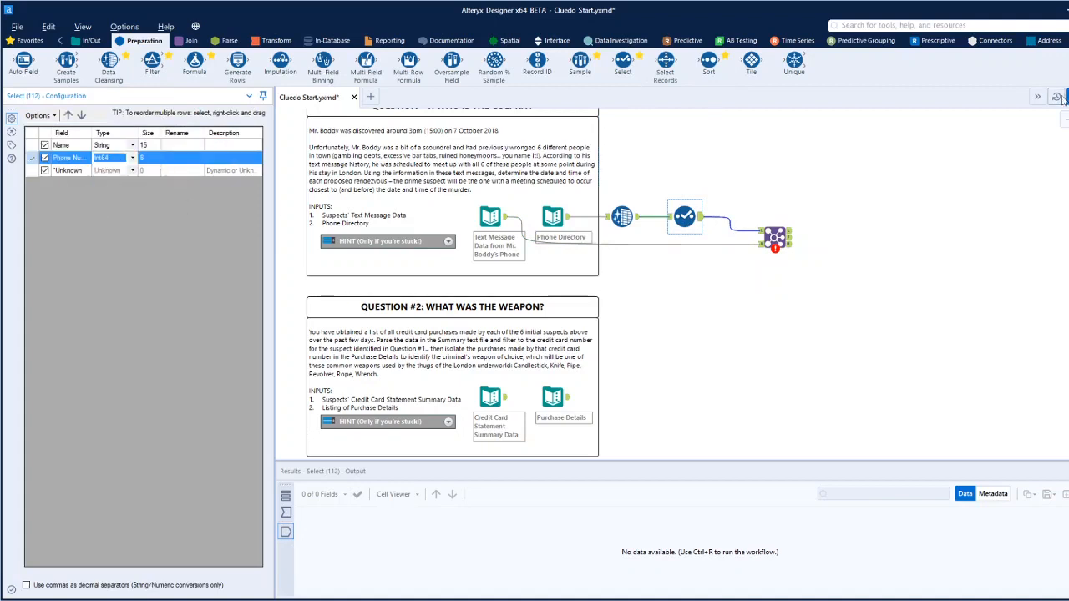
Run the workflow and check the Join's joined, left-unjoined and right-unjoined records.
{"action": "left_click", "coordinate": [824, 236]}
{"action": "key", "text": "ctrl+r"}
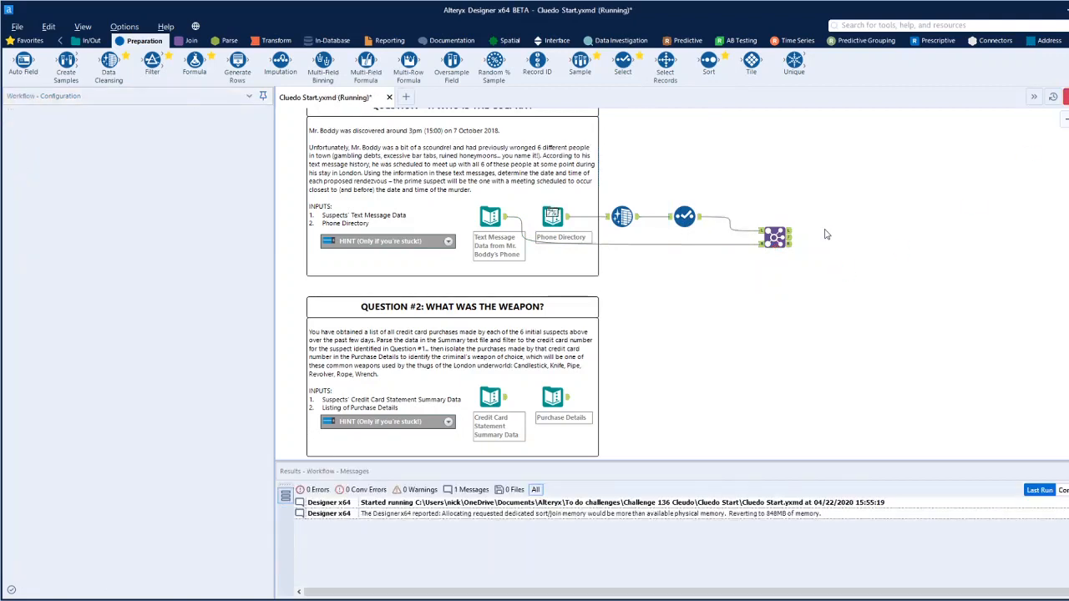
{"action": "left_click", "coordinate": [774, 238]}
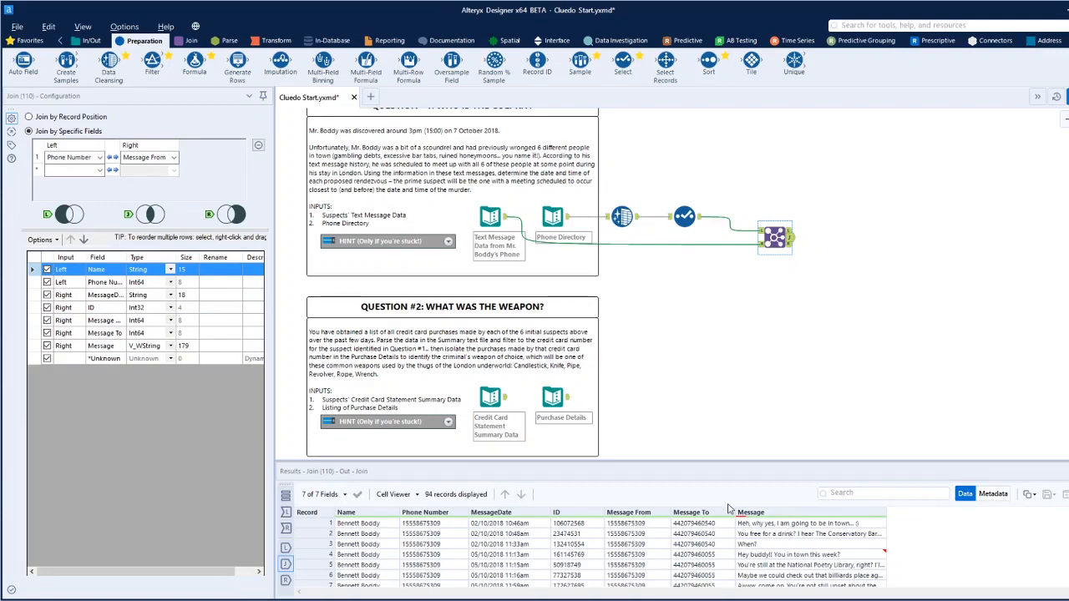
{"action": "left_click", "coordinate": [790, 235]}
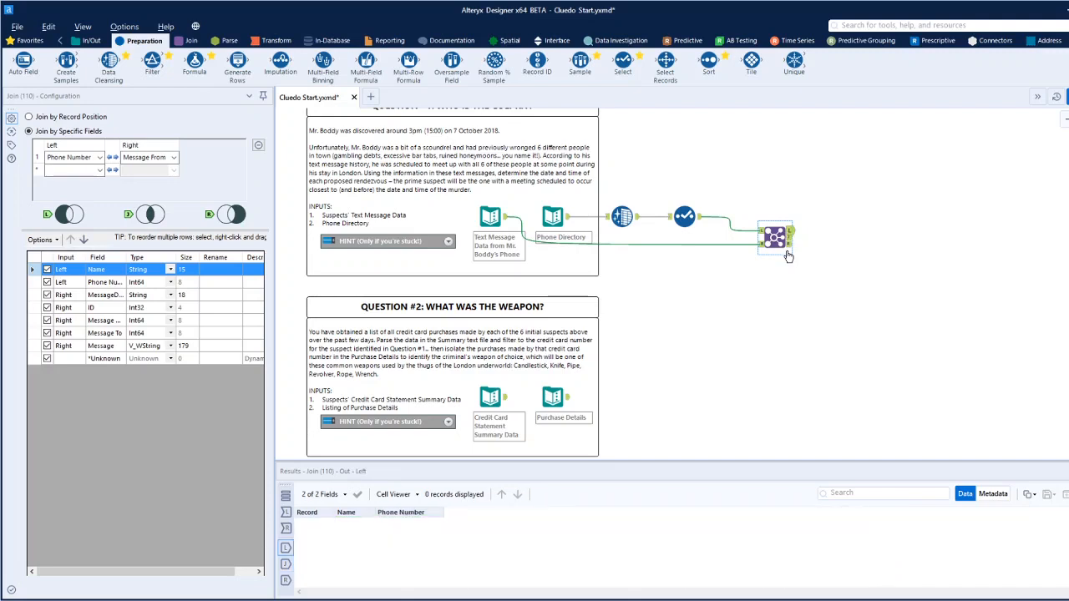
{"action": "left_click", "coordinate": [788, 247]}
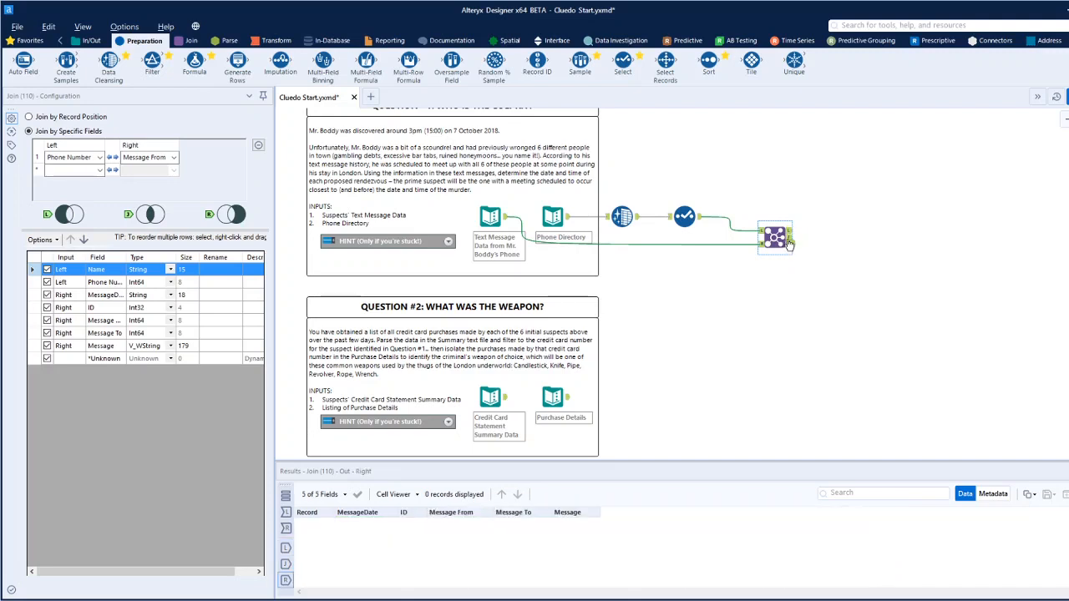
{"action": "left_click", "coordinate": [790, 240]}
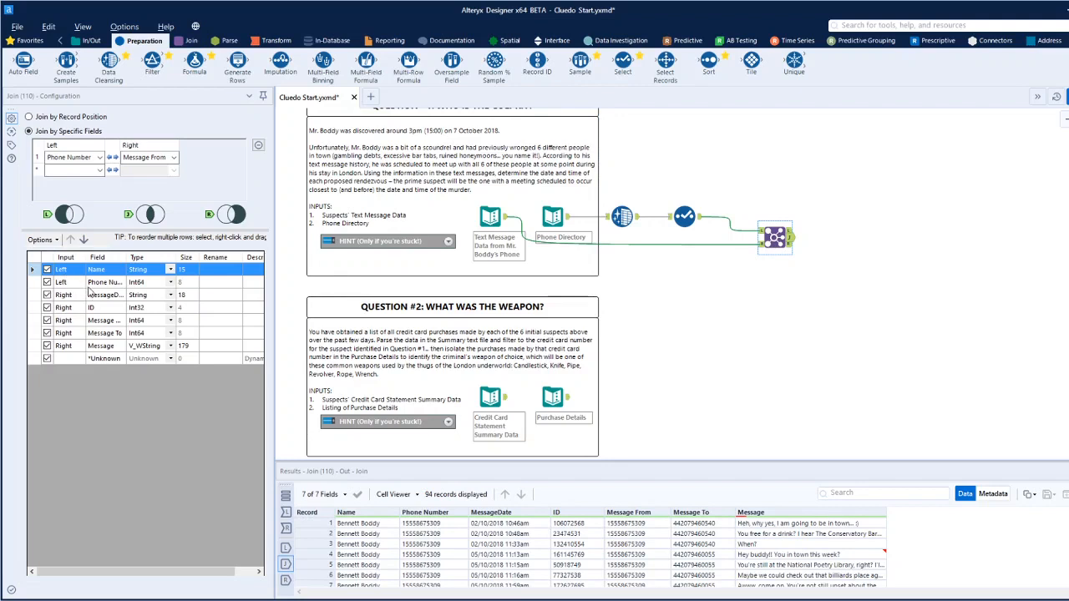
Exclude the directory's Phone Number from the Join output and rename the Name field as From.
{"action": "left_click", "coordinate": [48, 283]}
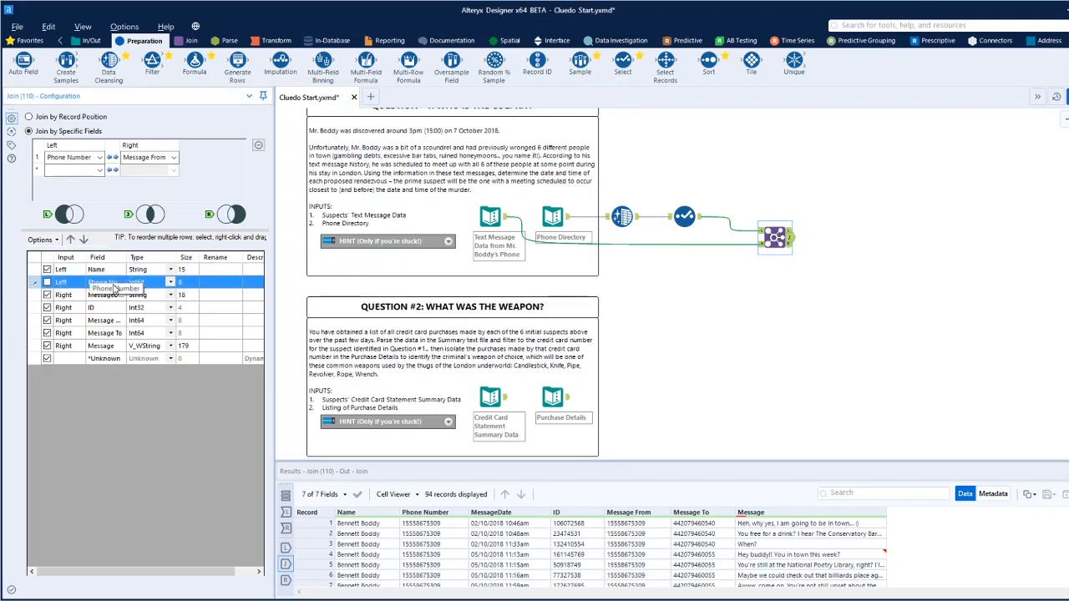
{"action": "left_click", "coordinate": [226, 269]}
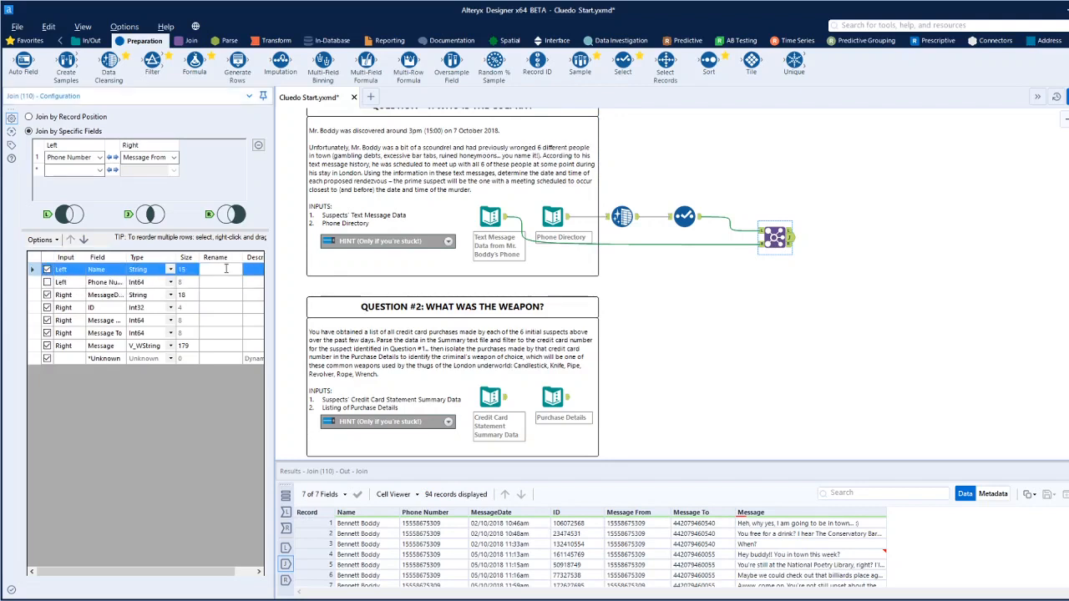
{"action": "left_click", "coordinate": [827, 318]}
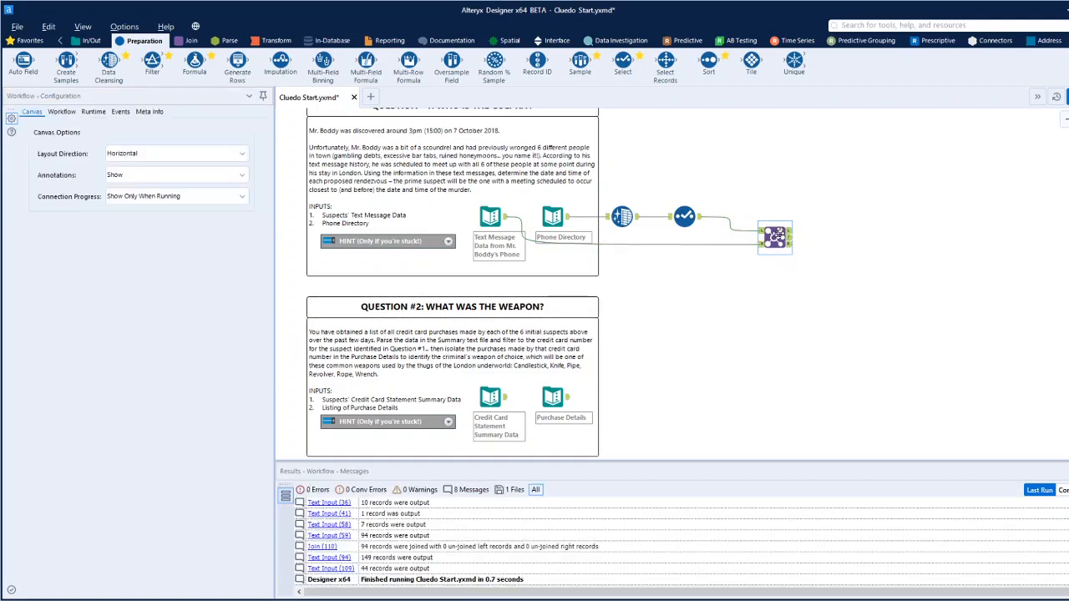
{"action": "left_click", "coordinate": [776, 238]}
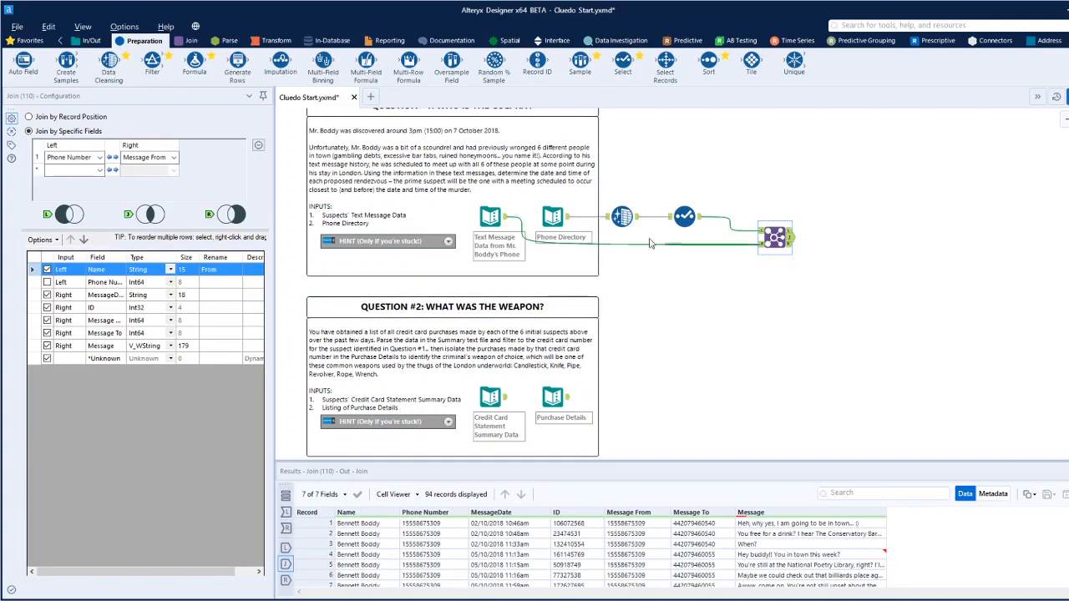
Add a second Join after the first one's joined output and connect the text message data to its right input.
{"action": "left_click", "coordinate": [189, 42]}
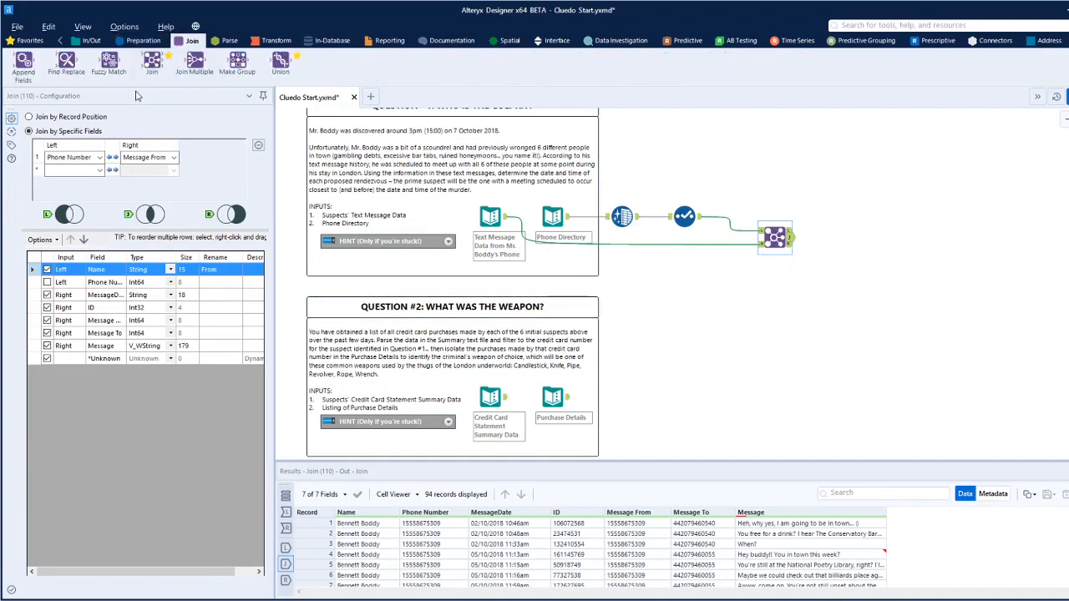
{"action": "left_click_drag", "start_coordinate": [152, 61], "coordinate": [832, 245]}
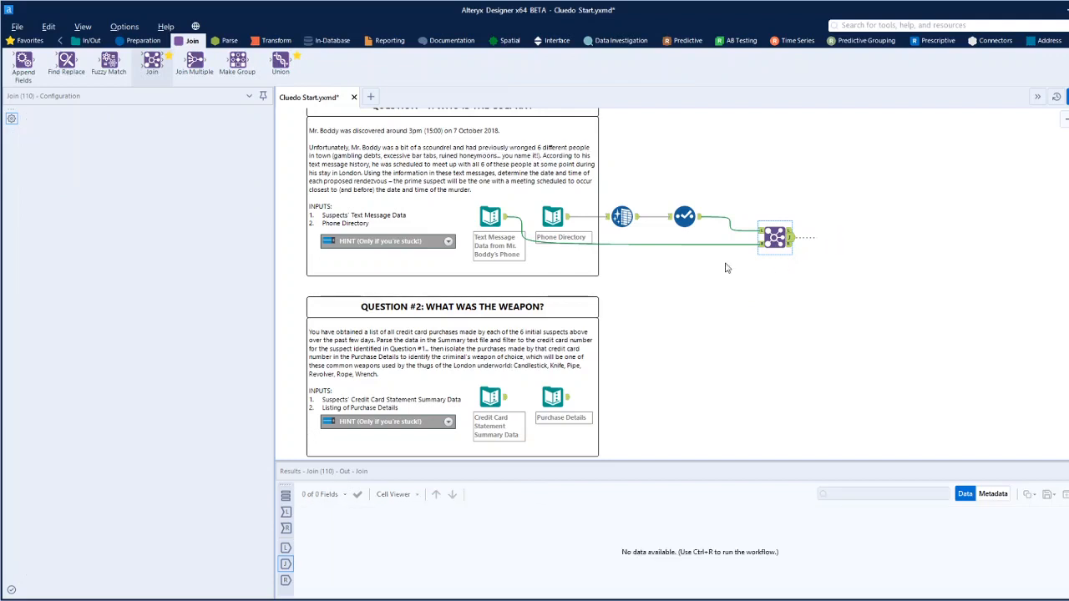
{"action": "left_click_drag", "start_coordinate": [505, 223], "coordinate": [831, 257]}
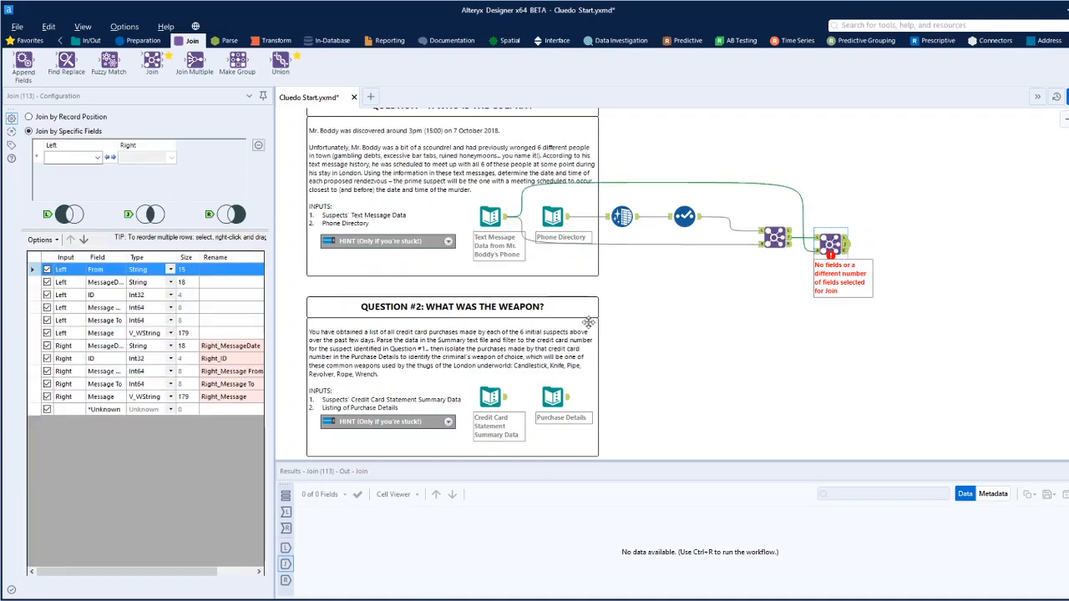
{"action": "left_click", "coordinate": [97, 158]}
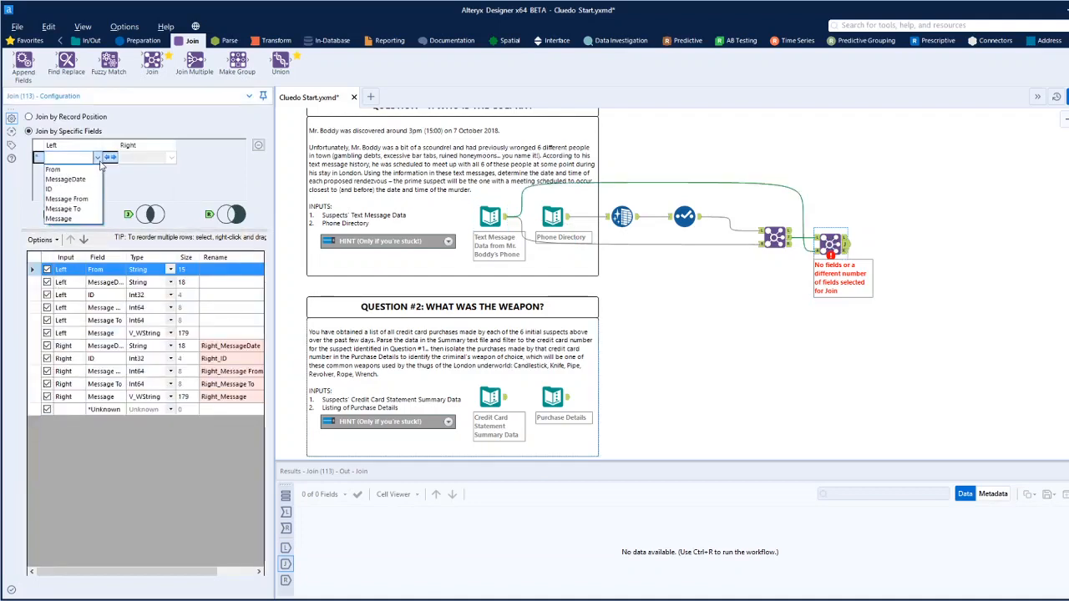
{"action": "left_click", "coordinate": [79, 211]}
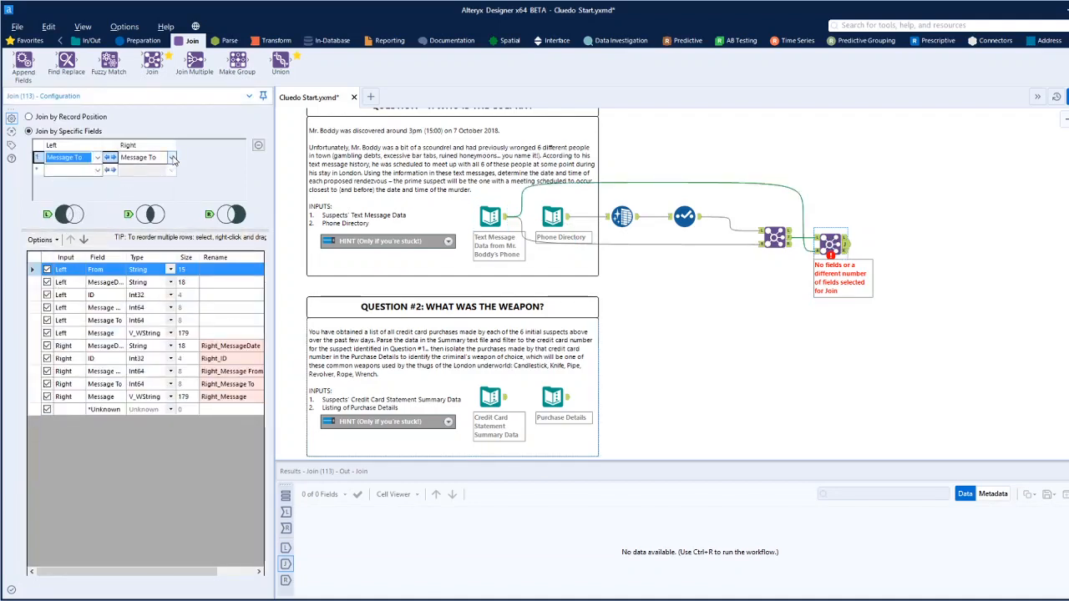
{"action": "left_click", "coordinate": [171, 158]}
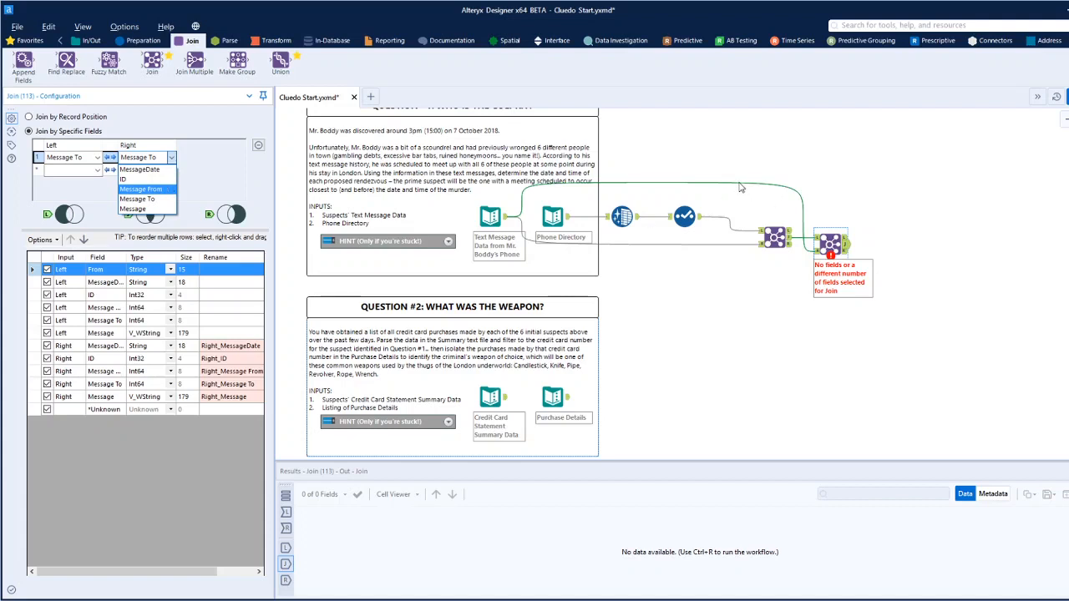
{"action": "left_click", "coordinate": [799, 241]}
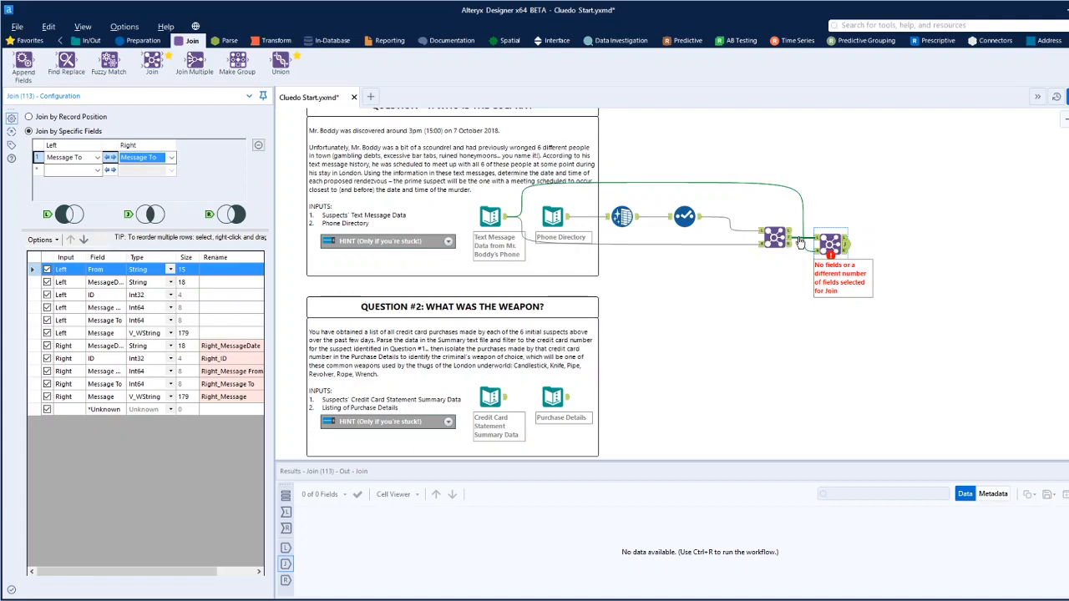
{"action": "left_click", "coordinate": [827, 237]}
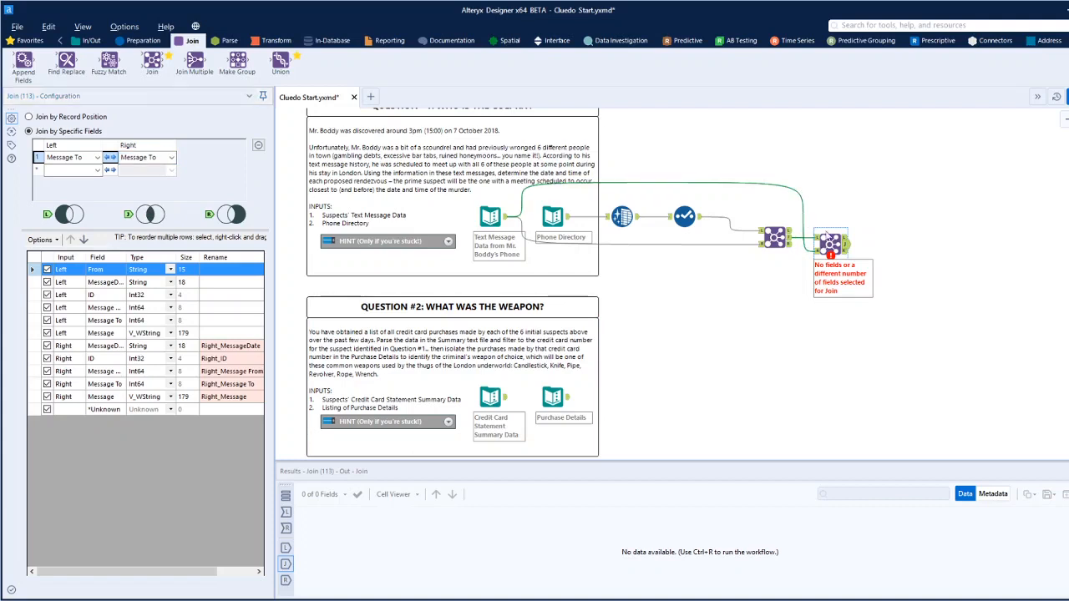
Replace the second Join with a new one fed by the Select output on the left and the first Join's joined output on the right.
{"action": "left_click_drag", "start_coordinate": [797, 207], "coordinate": [894, 282]}
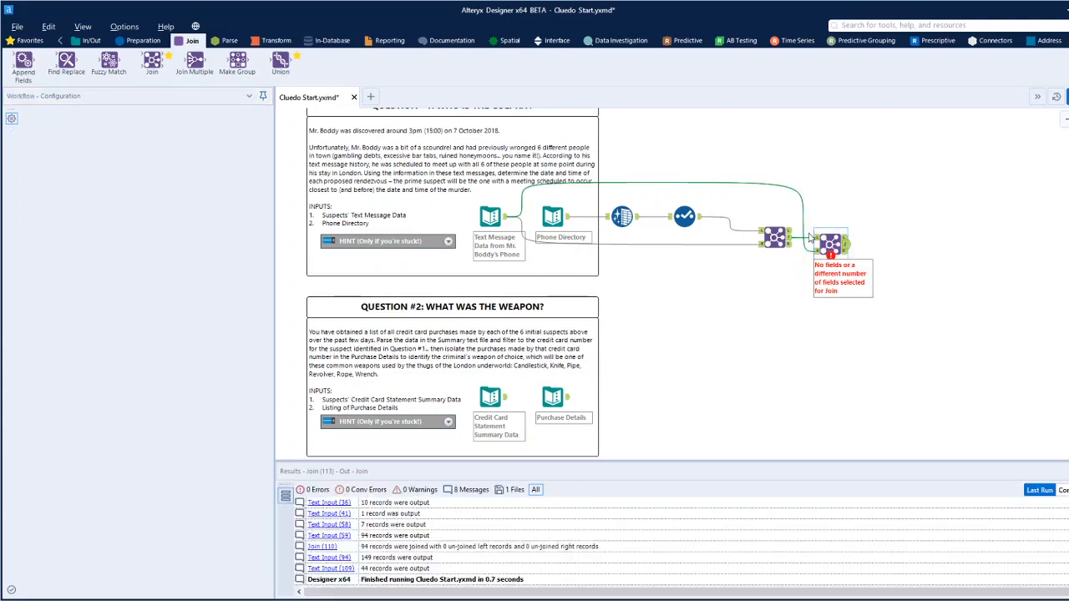
{"action": "key", "text": "Delete"}
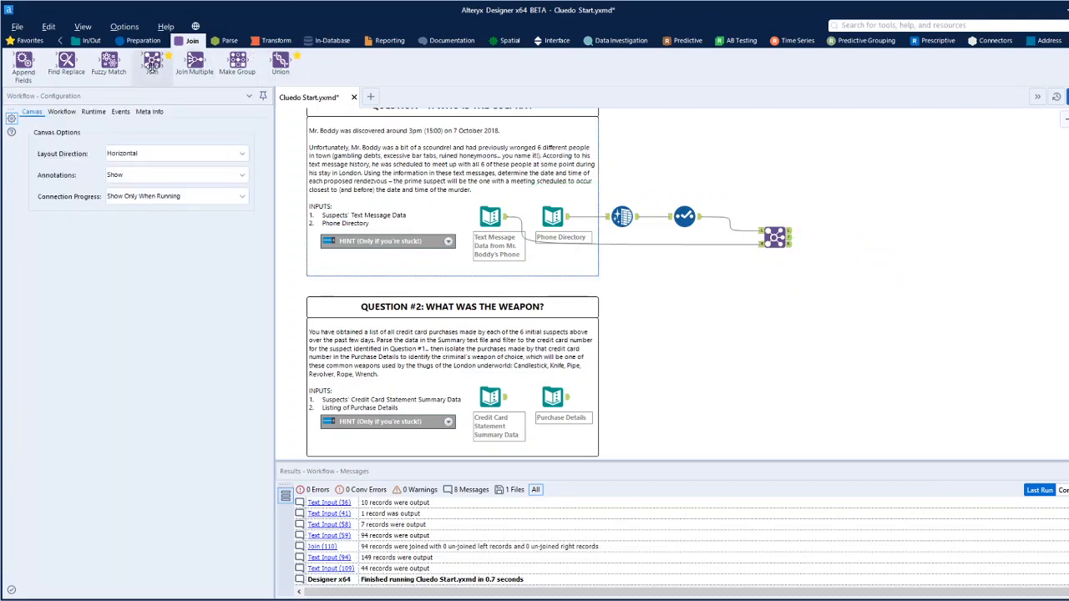
{"action": "mouse_move", "coordinate": [152, 67]}
{"action": "left_mouse_down"}
{"action": "mouse_move", "coordinate": [900, 234]}
{"action": "mouse_move", "coordinate": [826, 226]}
{"action": "mouse_move", "coordinate": [832, 234]}
{"action": "left_mouse_up"}
{"action": "left_click_drag", "start_coordinate": [702, 216], "coordinate": [816, 225]}
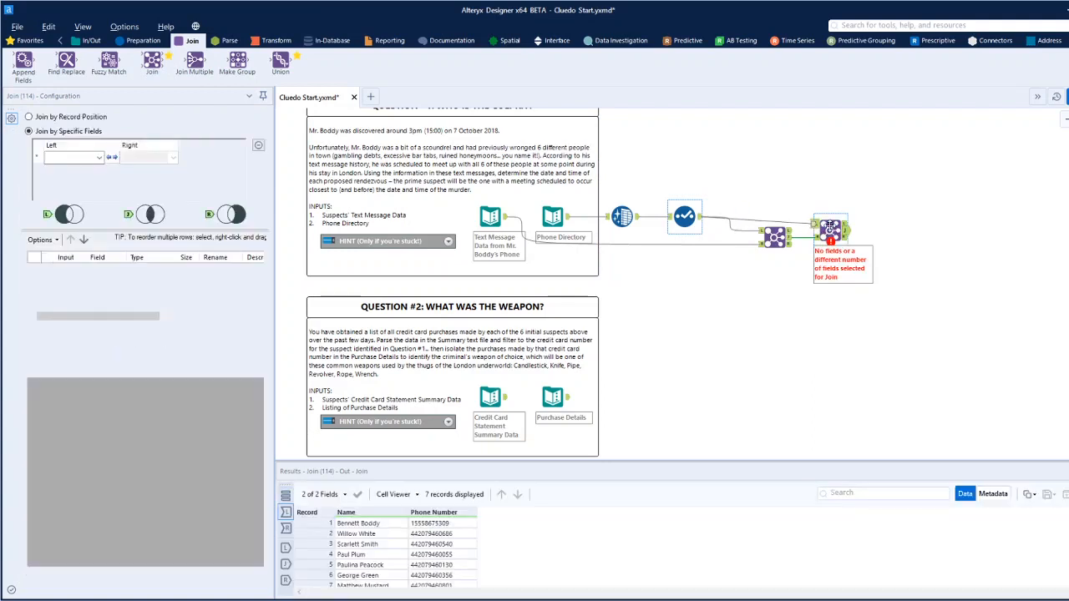
Match the new Join's left Phone Number field to the right Message To field.
{"action": "left_click", "coordinate": [100, 159]}
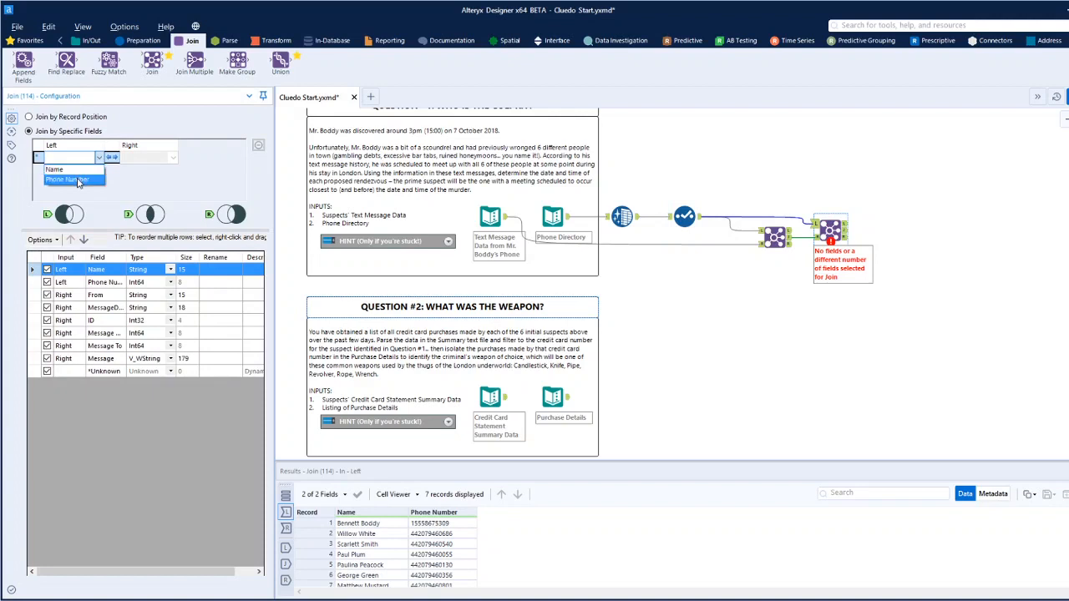
{"action": "left_click", "coordinate": [77, 179]}
{"action": "left_click", "coordinate": [173, 159]}
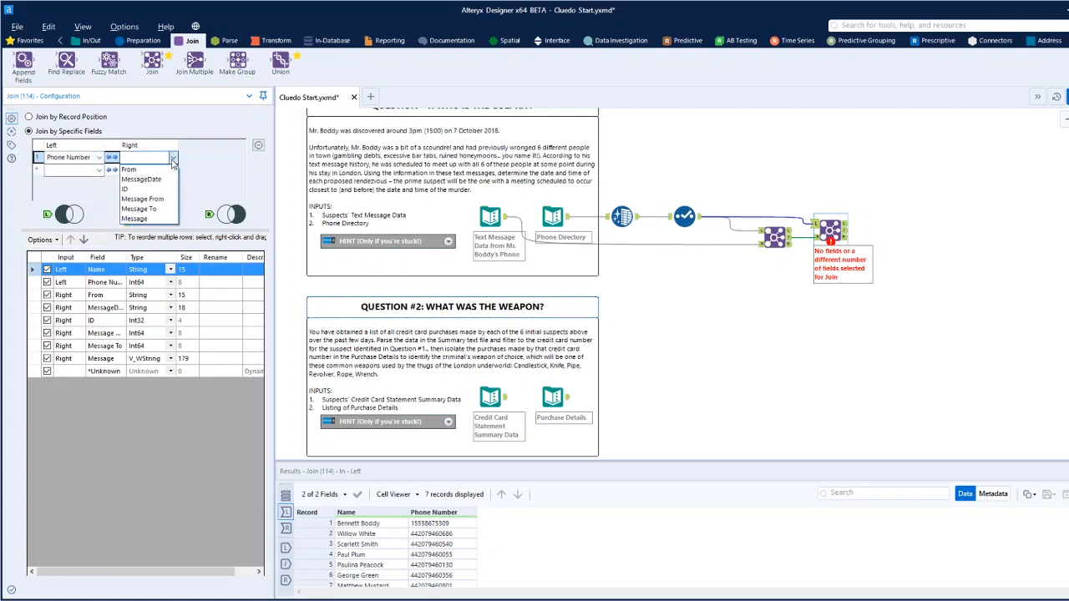
{"action": "left_click", "coordinate": [139, 208]}
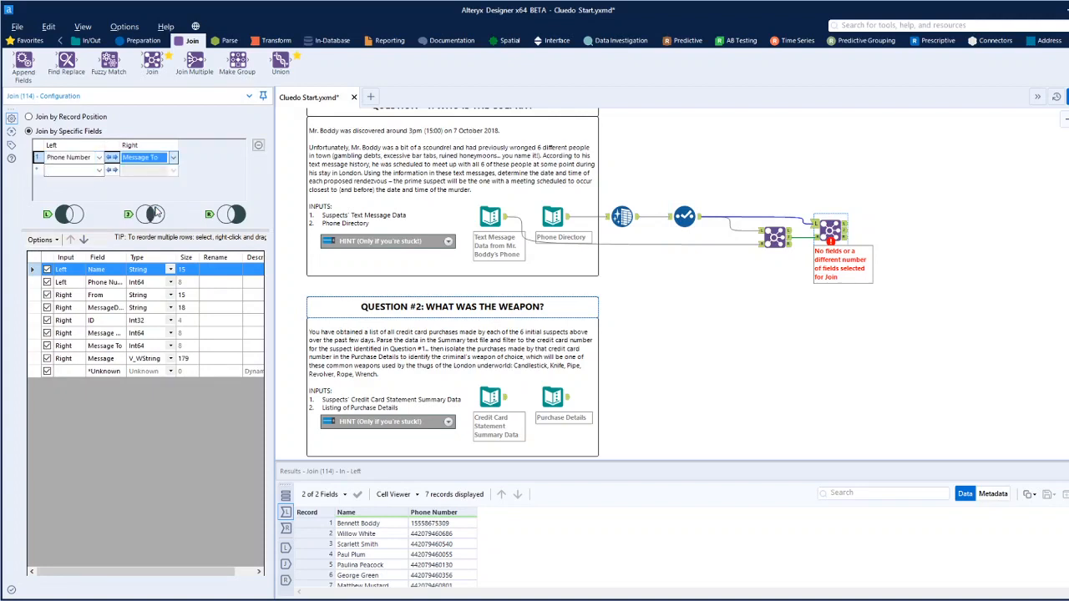
Exclude the directory's Phone Number from the second Join's output and rename the Name field as To.
{"action": "left_click", "coordinate": [47, 283]}
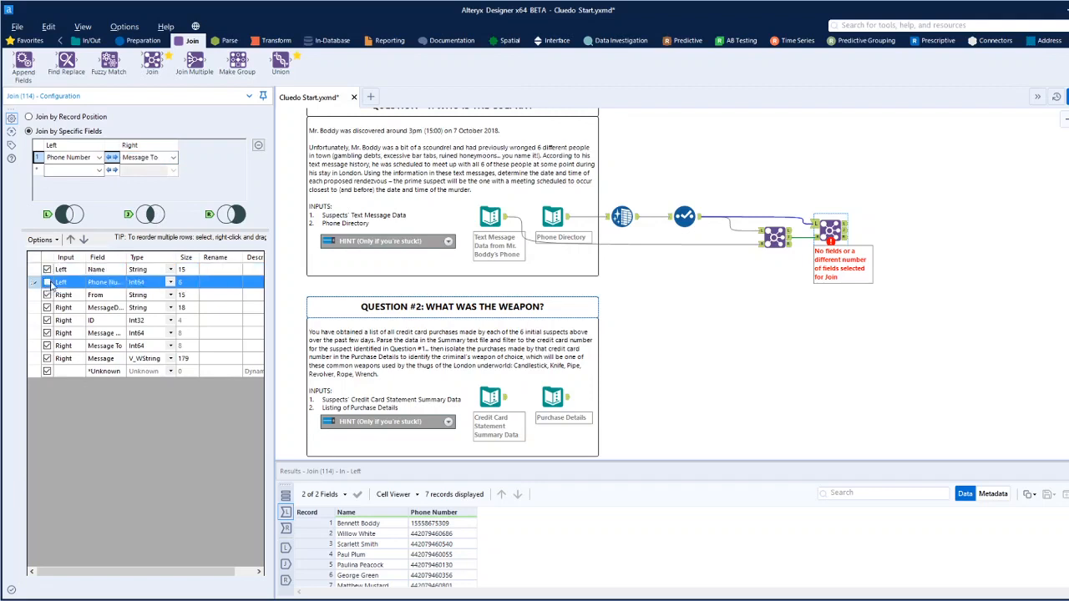
{"action": "left_click", "coordinate": [211, 270]}
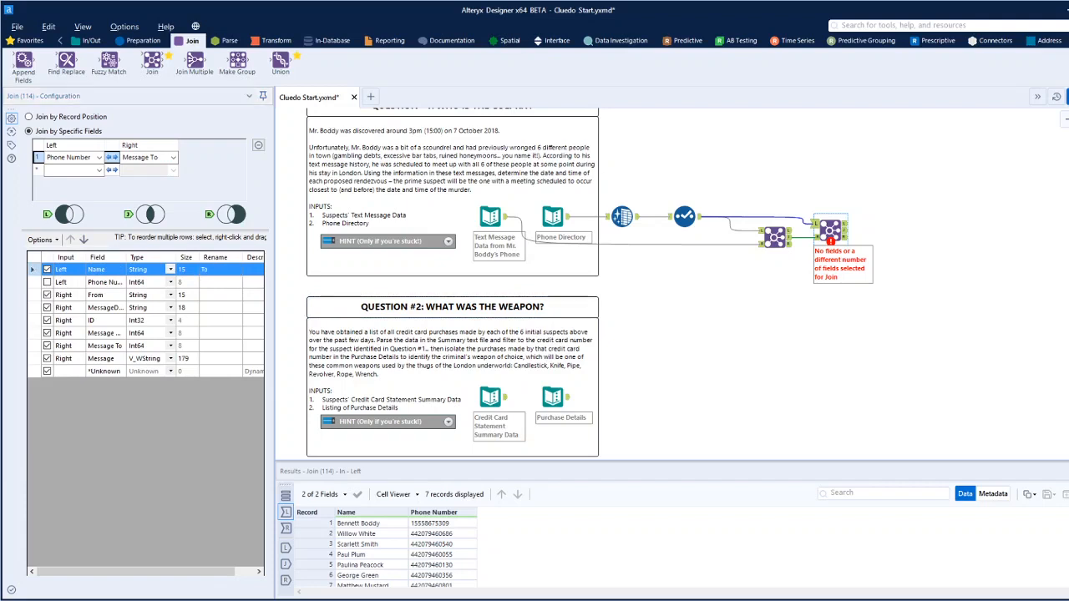
{"action": "left_click", "coordinate": [868, 232]}
Run the workflow and look through the second Join's joined messages with their sender and recipient names.
{"action": "key", "text": "ctrl+r"}
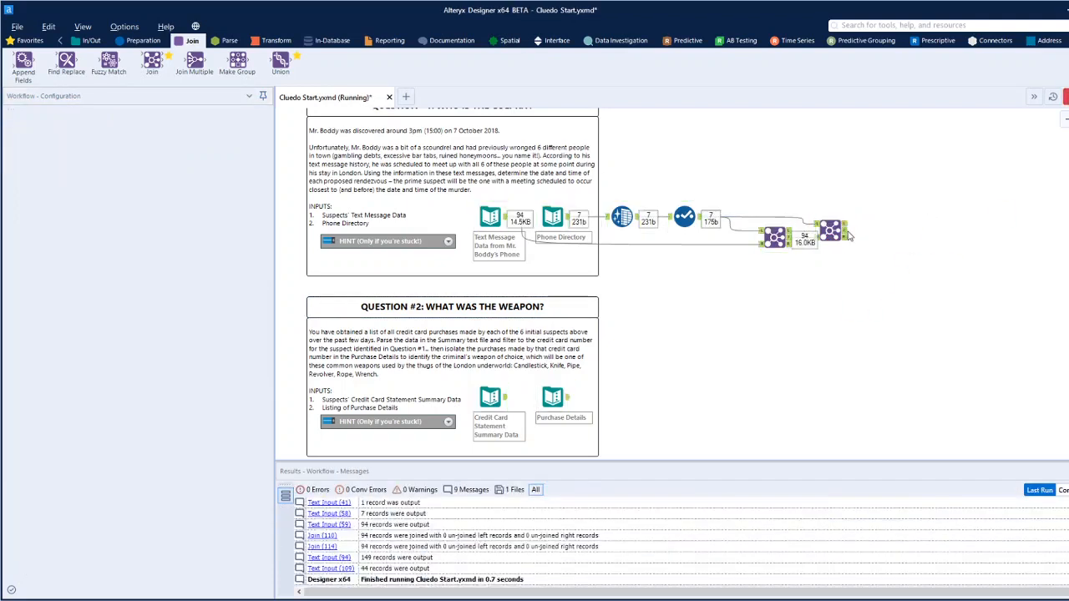
{"action": "left_click", "coordinate": [830, 231]}
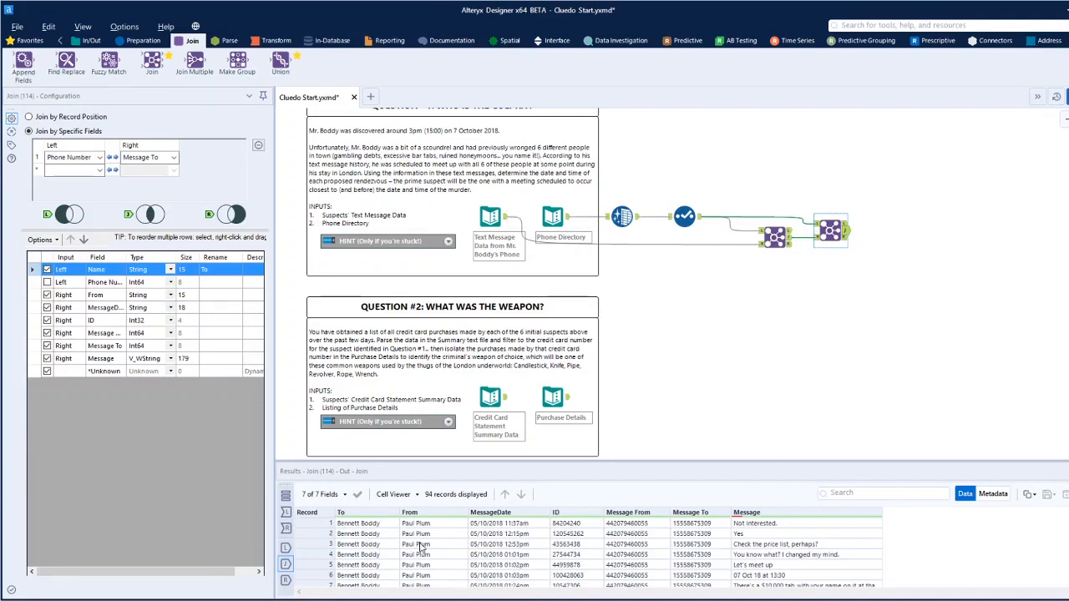
{"action": "scroll", "coordinate": [422, 547], "scroll_direction": "down", "scroll_amount": 4}
{"action": "scroll", "coordinate": [421, 547], "scroll_direction": "down", "scroll_amount": 7}
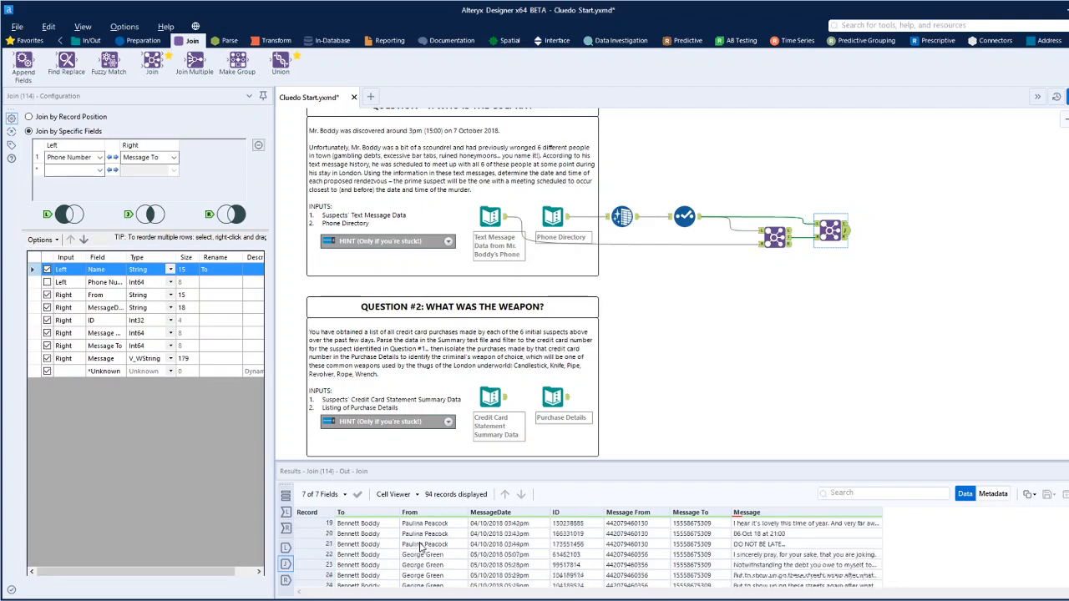
{"action": "scroll", "coordinate": [422, 547], "scroll_direction": "down", "scroll_amount": 3}
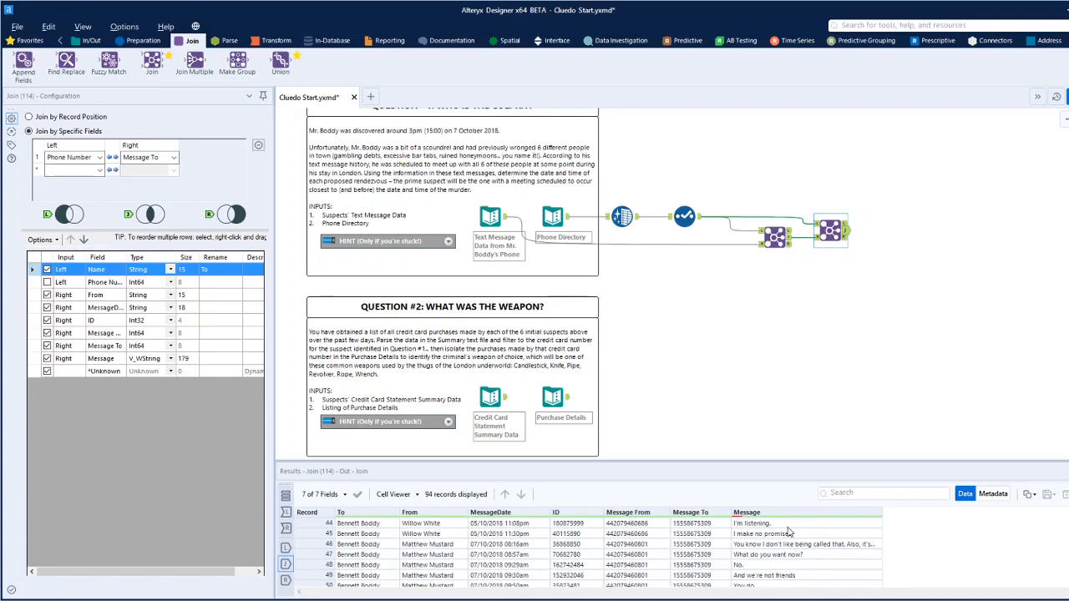
{"action": "scroll", "coordinate": [788, 534], "scroll_direction": "up", "scroll_amount": 3}
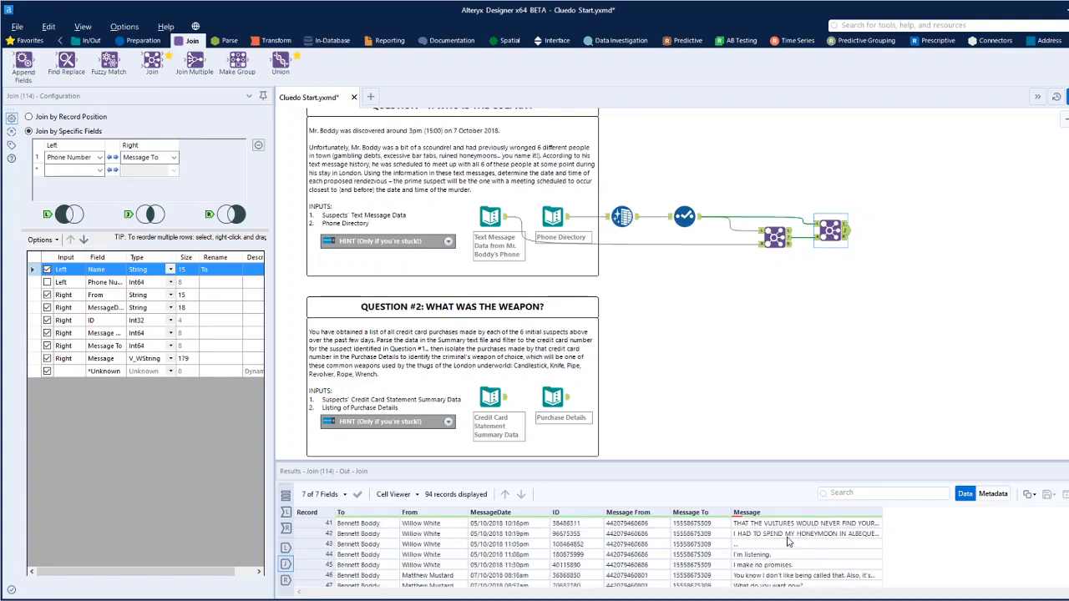
{"action": "scroll", "coordinate": [785, 553], "scroll_direction": "up", "scroll_amount": 15}
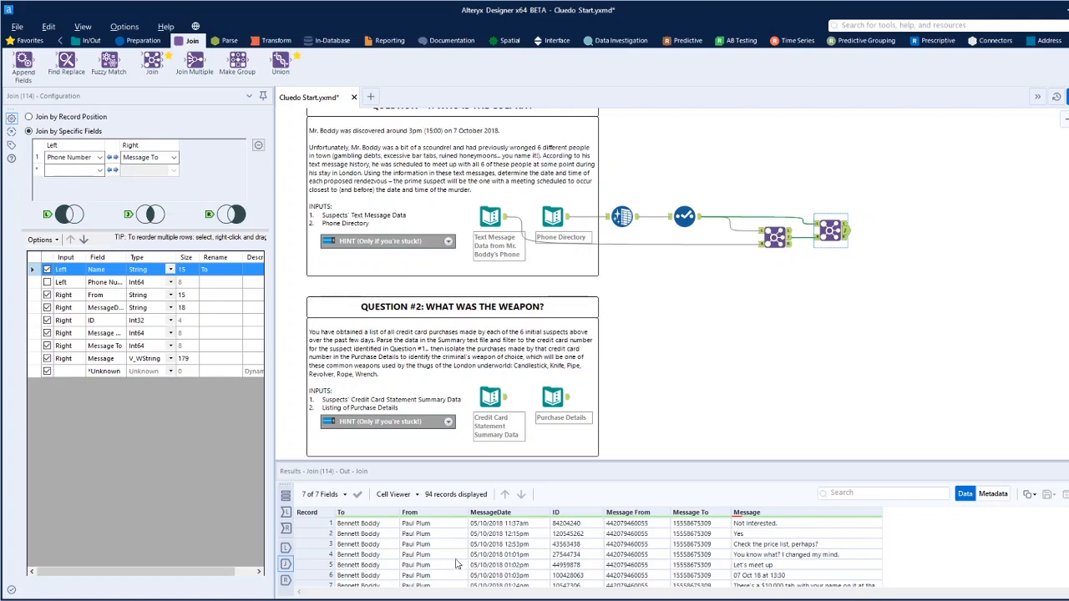
Add a Formula tool after the second Join's joined output and create a new output column named Culpret.
{"action": "left_click", "coordinate": [145, 41]}
{"action": "left_click_drag", "start_coordinate": [195, 60], "coordinate": [893, 231]}
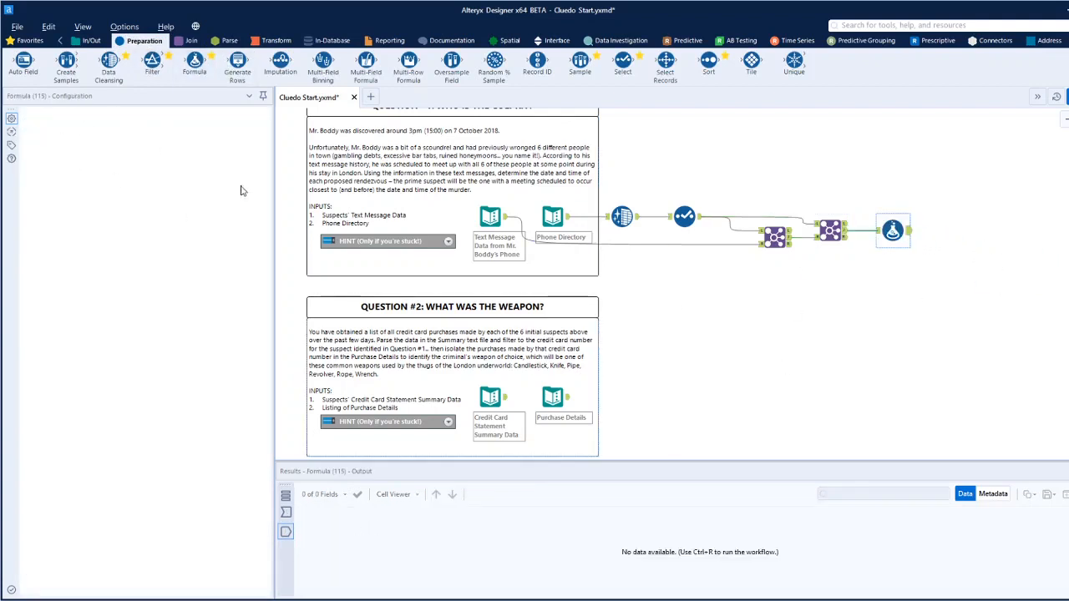
{"action": "left_click", "coordinate": [102, 136]}
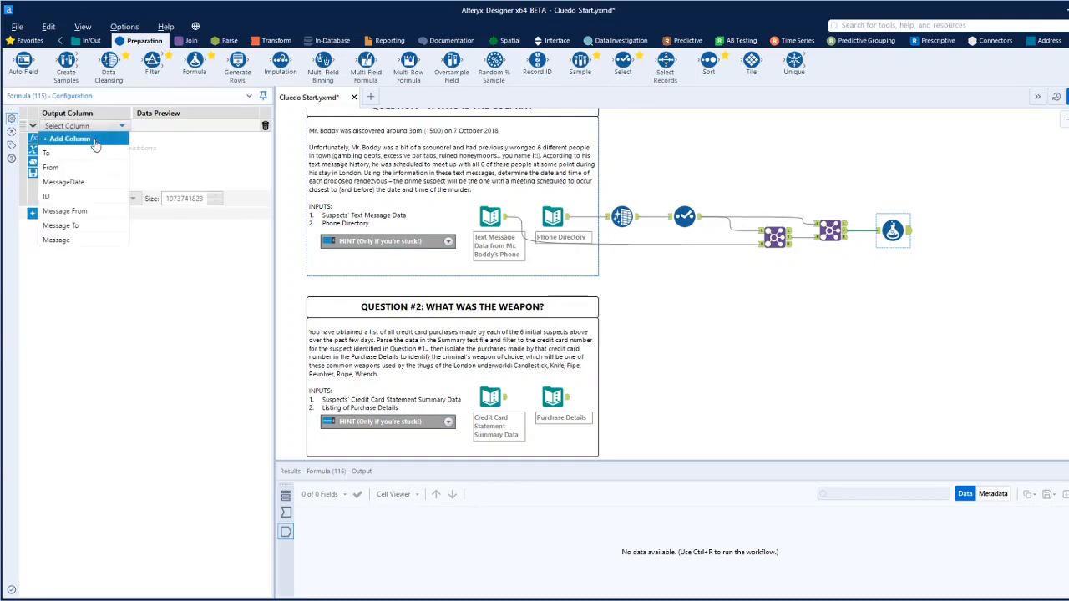
{"action": "left_click", "coordinate": [77, 140]}
{"action": "type", "text": "Culprit"}
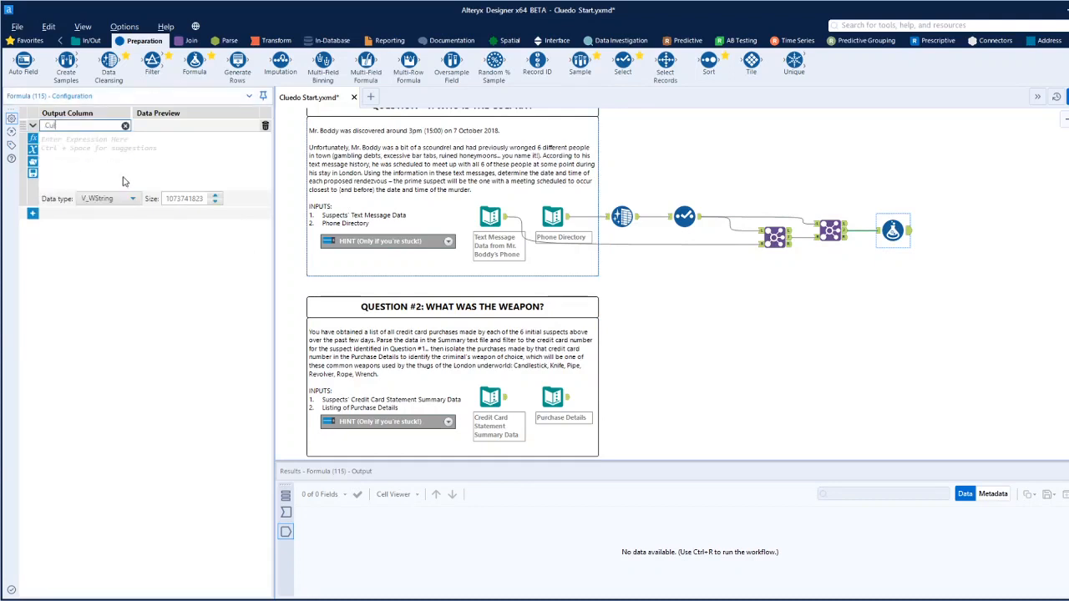
Insert the IF c THEN t ELSE f ENDIF template as the Culpret expression and clear its condition placeholder.
{"action": "left_click", "coordinate": [33, 138]}
{"action": "left_click", "coordinate": [74, 243]}
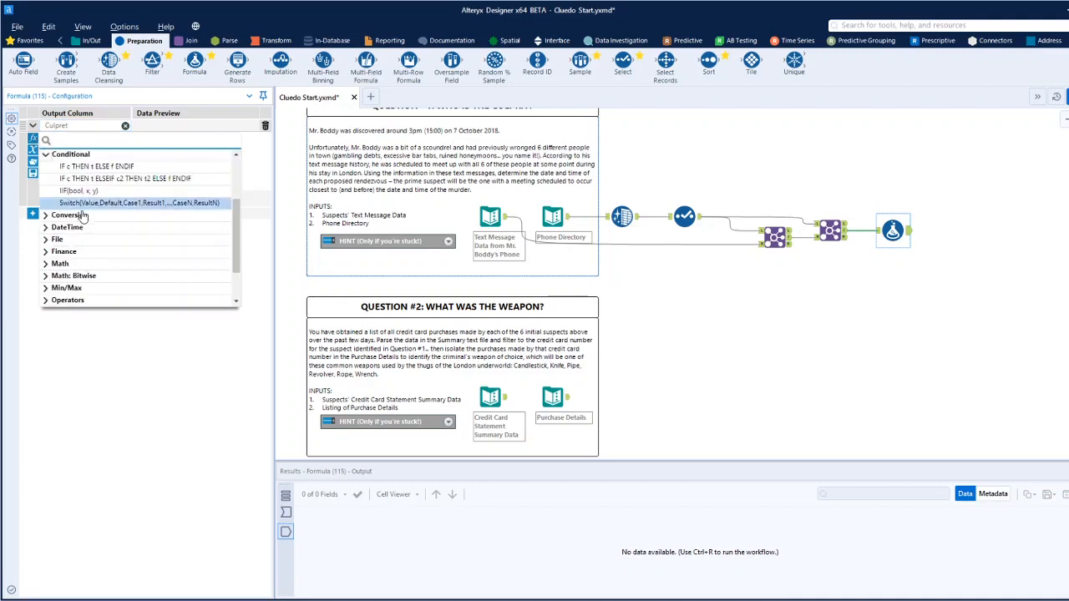
{"action": "left_click", "coordinate": [78, 167]}
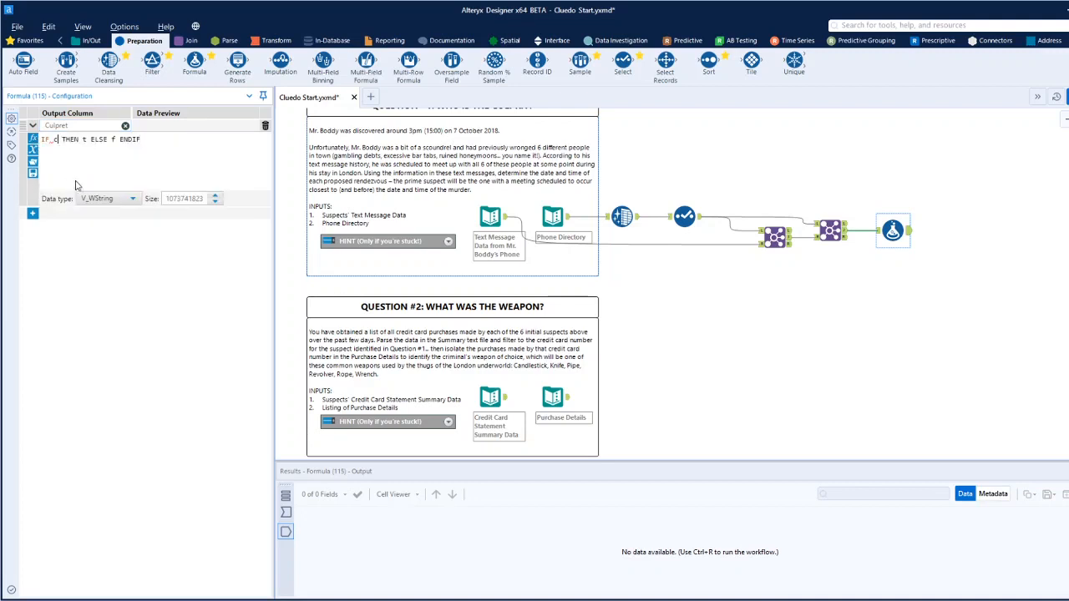
{"action": "key", "text": "BackSpace"}
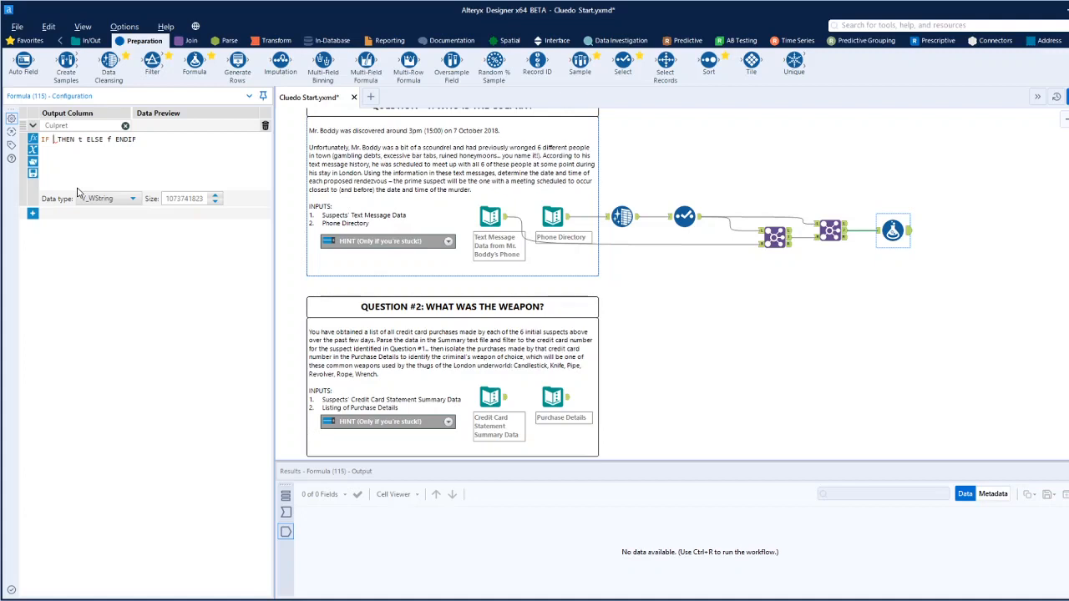
{"action": "type", "text": "T"}
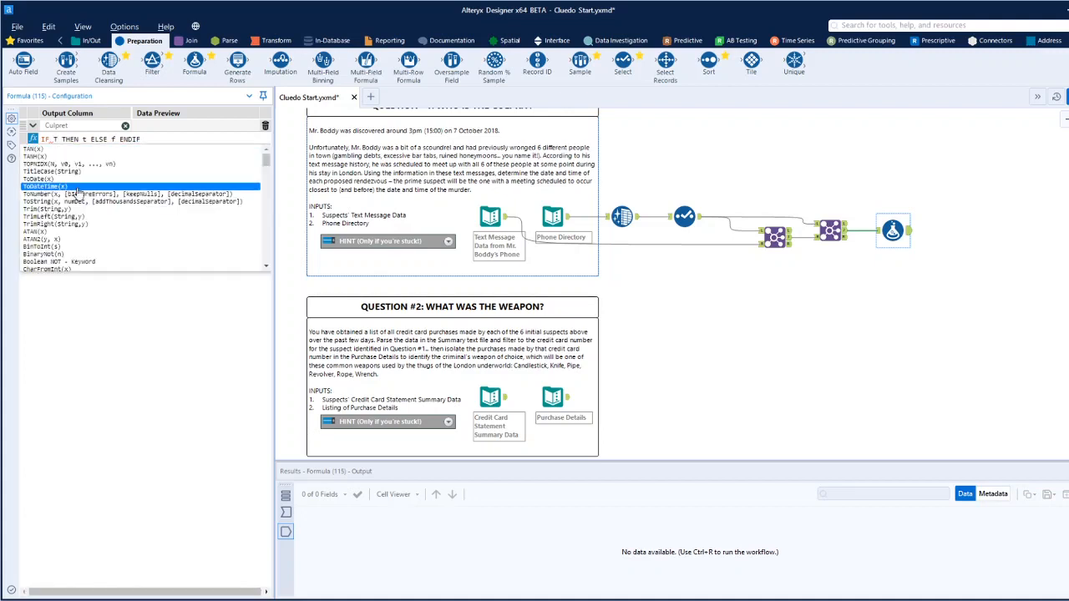
{"action": "type", "text": "o"}
{"action": "key", "text": "BackSpace"}
{"action": "key", "text": "BackSpace"}
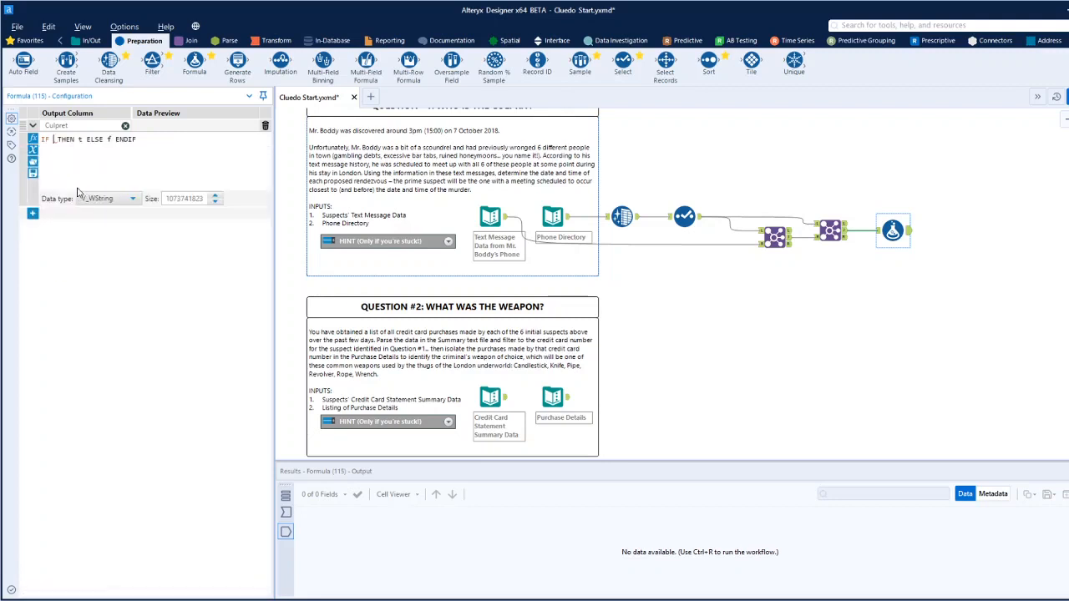
Begin the IF condition with the [To] field followed by an equals sign.
{"action": "type", "text": "["}
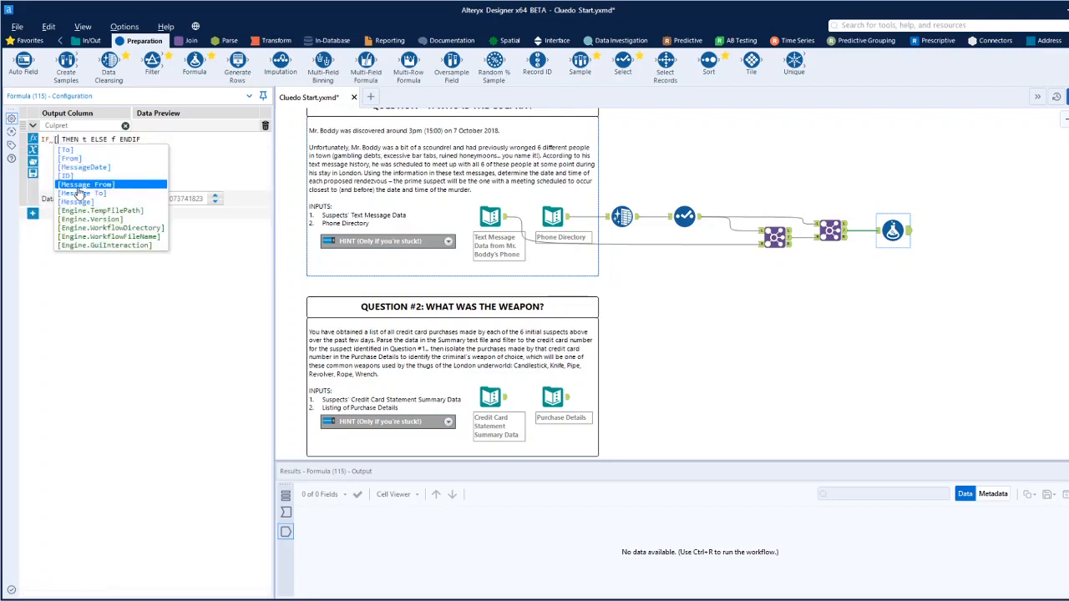
{"action": "left_click", "coordinate": [75, 152]}
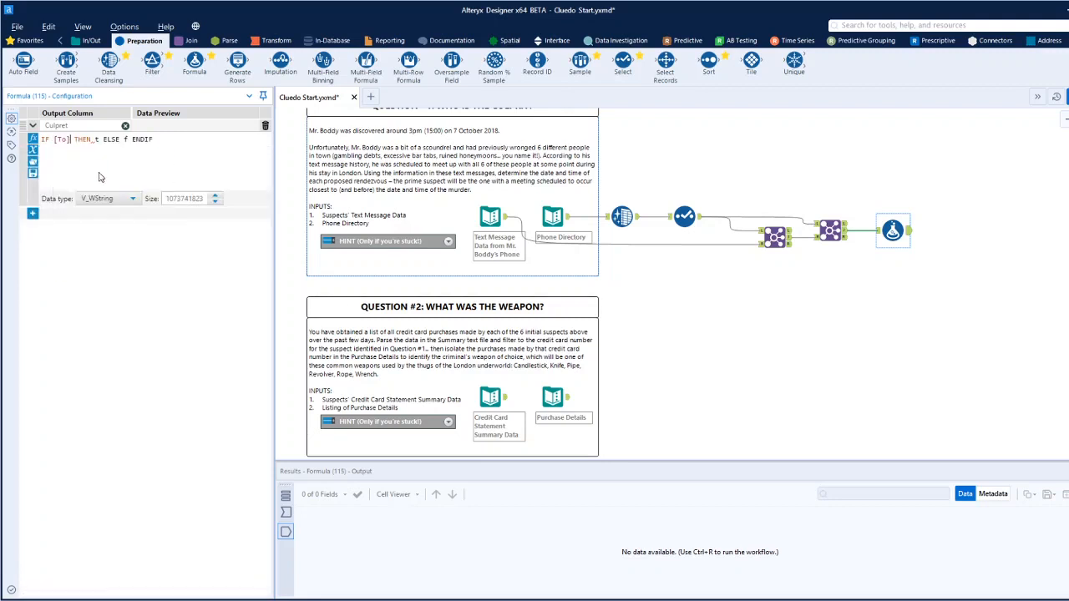
{"action": "type", "text": "="}
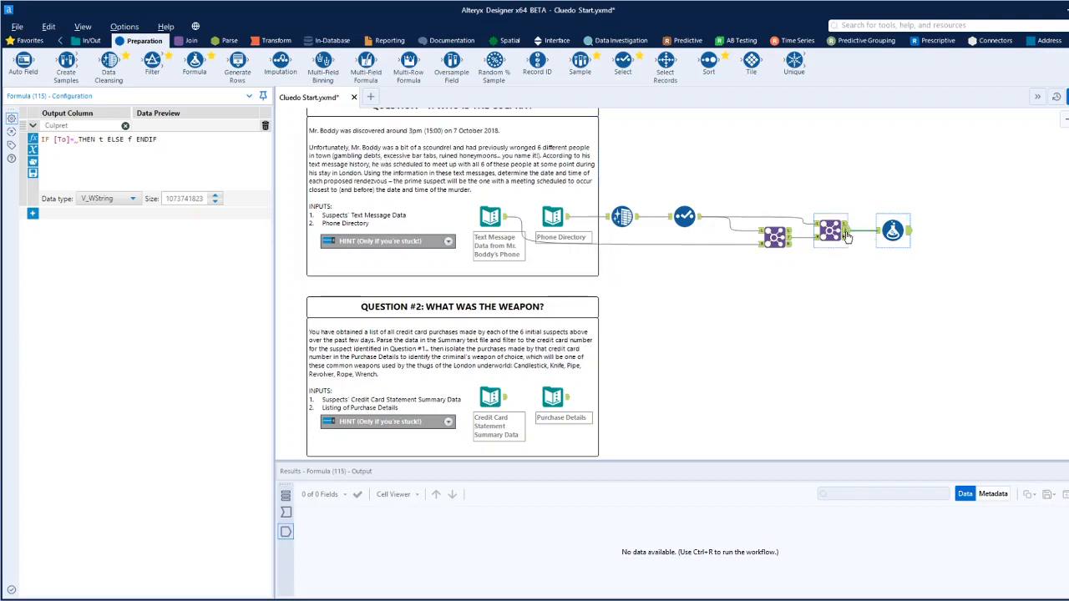
Copy the first record's To value without headers and insert it in single quotes as the condition's comparison value.
{"action": "left_click", "coordinate": [878, 236]}
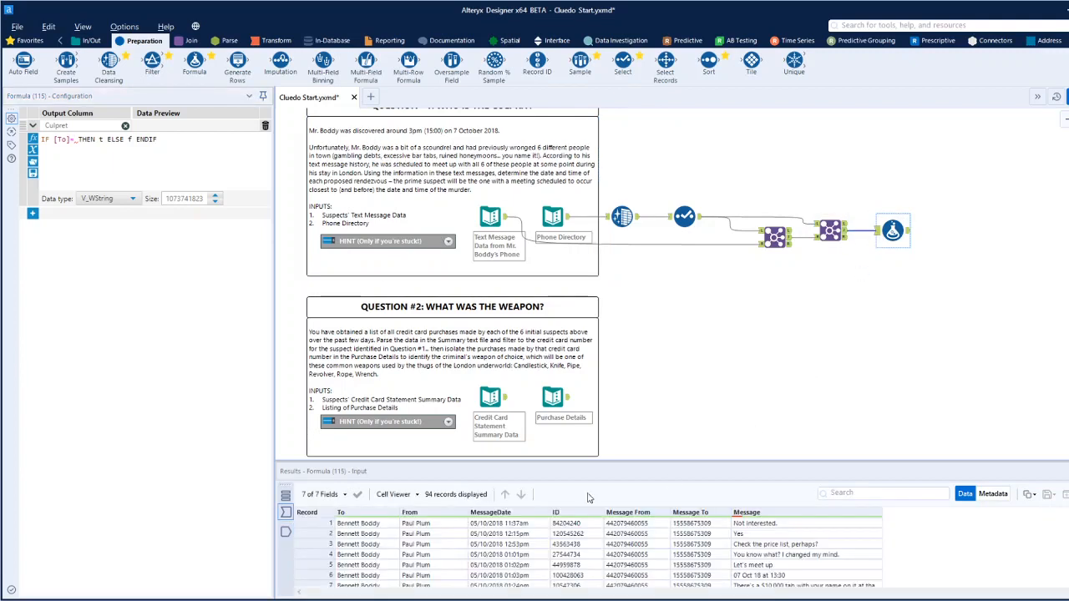
{"action": "left_click", "coordinate": [355, 524]}
{"action": "right_click", "coordinate": [355, 528]}
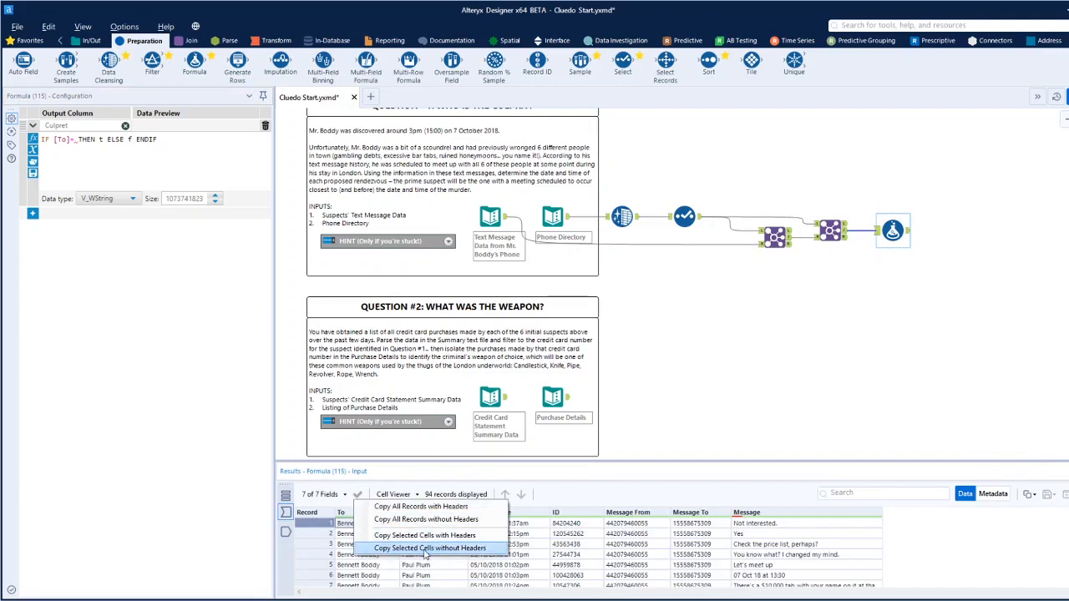
{"action": "left_click", "coordinate": [426, 554]}
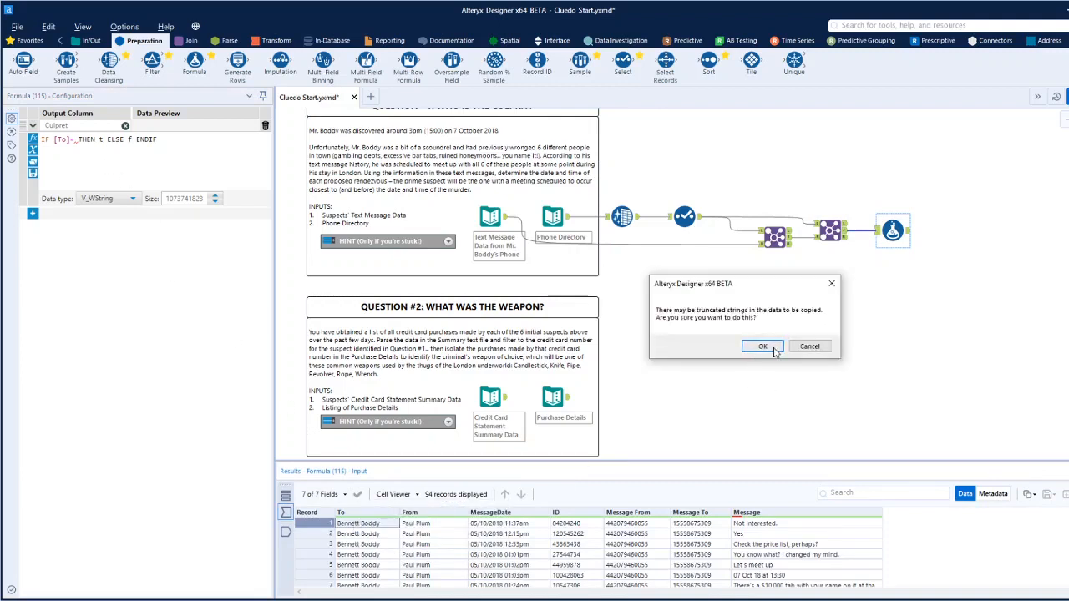
{"action": "left_click", "coordinate": [760, 348]}
{"action": "left_click", "coordinate": [77, 140]}
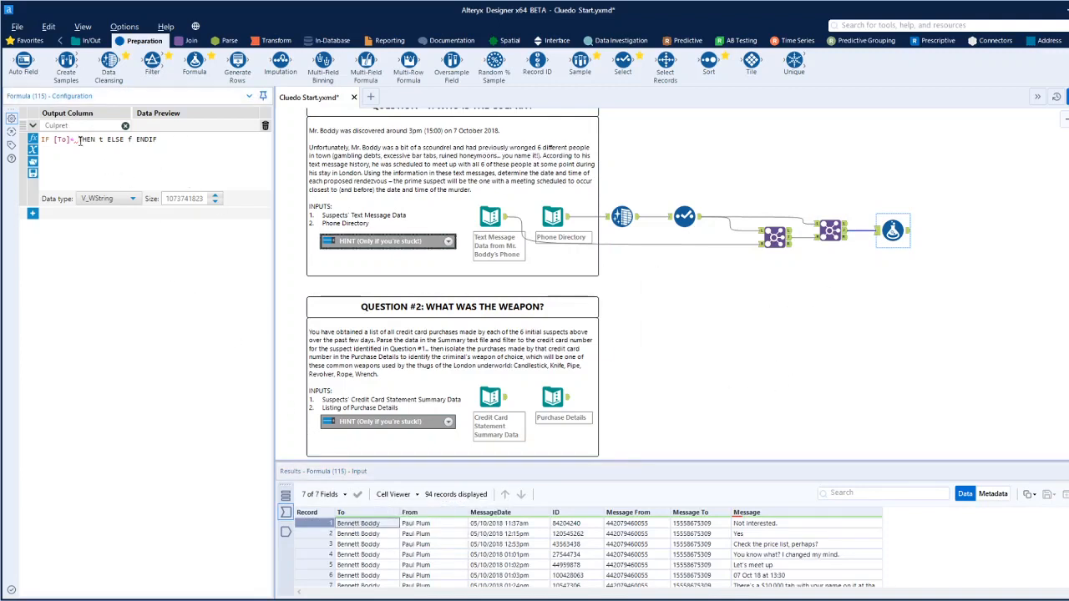
{"action": "type", "text": "''"}
{"action": "key", "text": "ctrl+v"}
{"action": "left_click", "coordinate": [172, 143]}
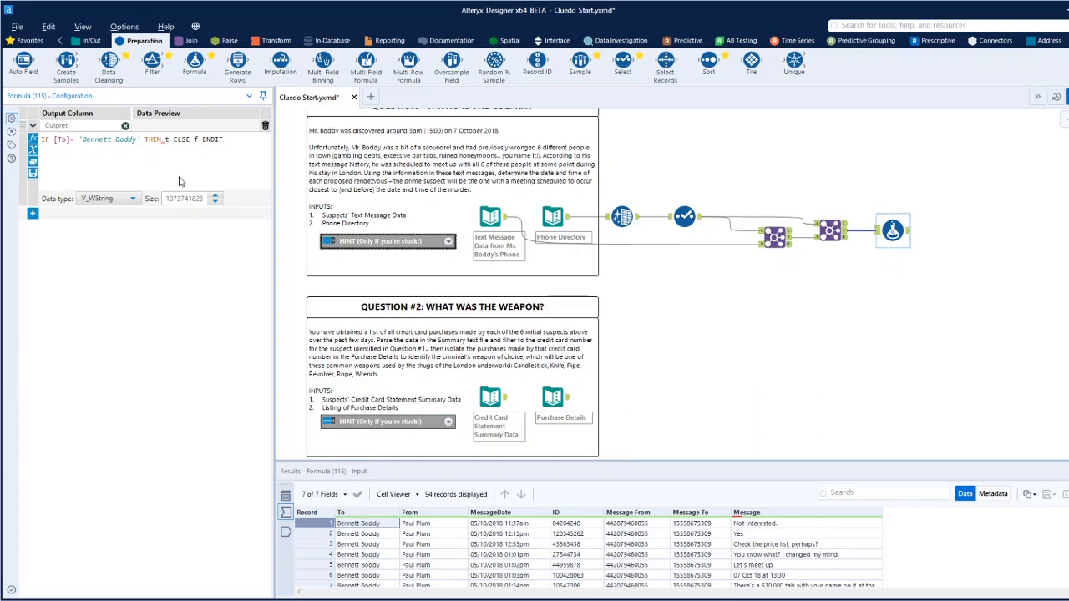
Complete the Culpret expression so the THEN branch returns [From] and the ELSE branch returns [To].
{"action": "key", "text": "BackSpace"}
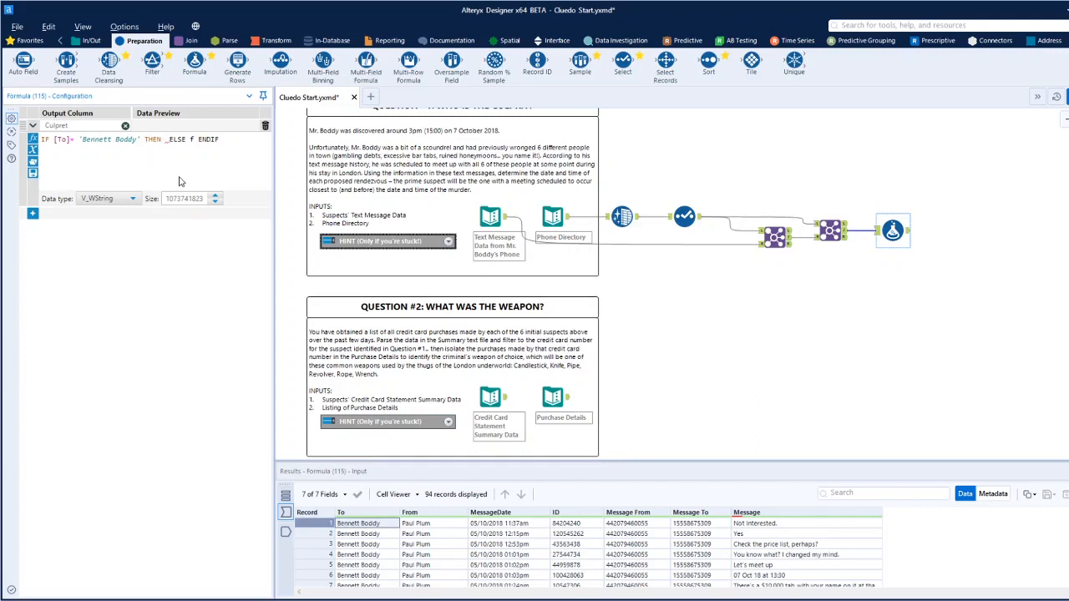
{"action": "type", "text": "["}
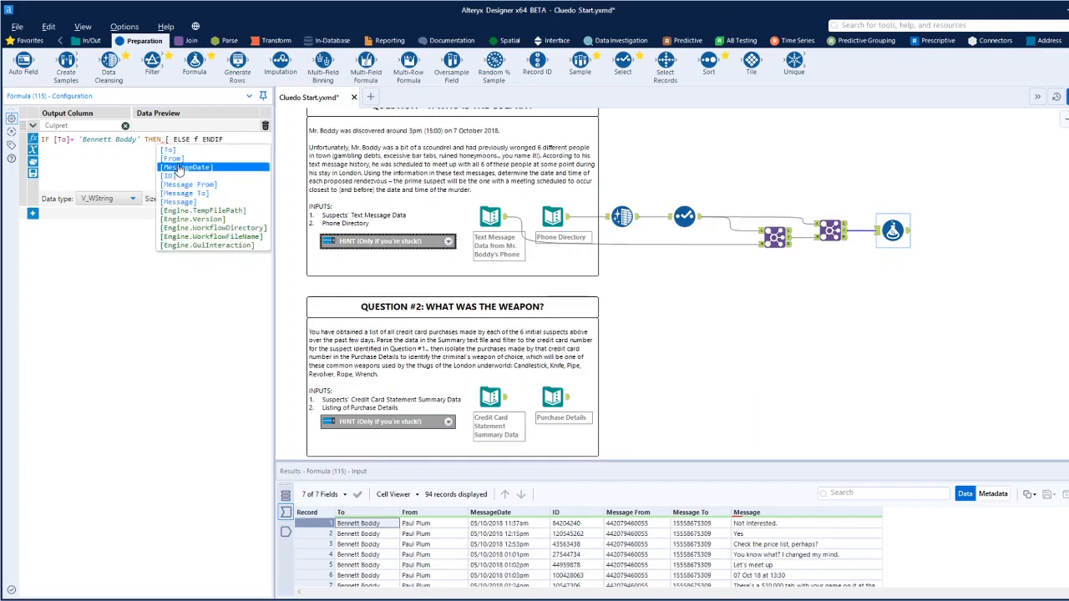
{"action": "left_click", "coordinate": [182, 164]}
{"action": "left_click", "coordinate": [221, 140]}
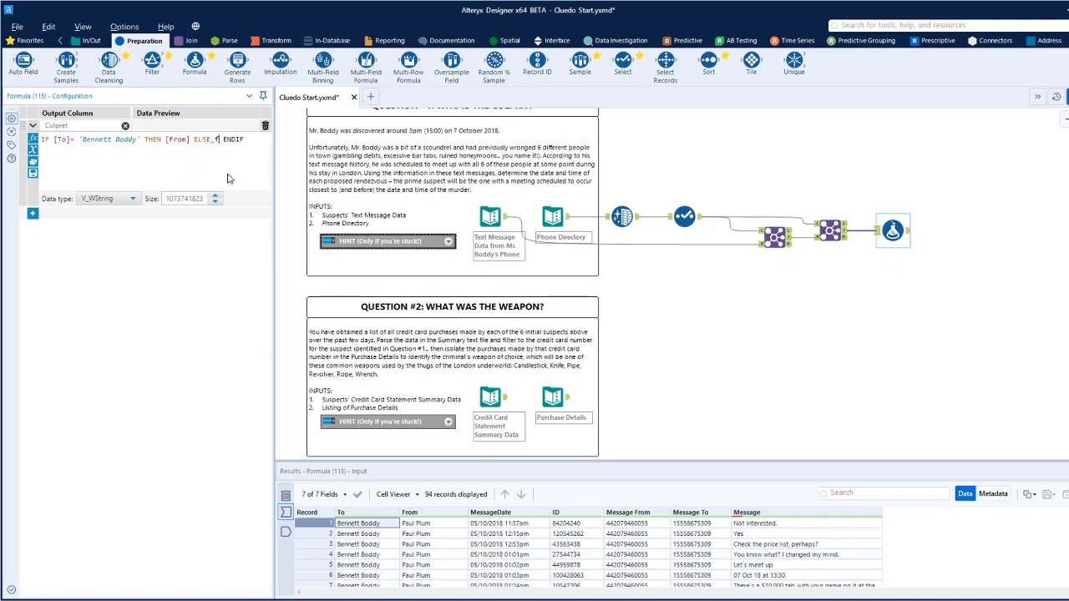
{"action": "key", "text": "BackSpace"}
{"action": "type", "text": "["}
{"action": "left_click", "coordinate": [194, 165]}
Set the Culpret column's data type to V_String with a size of 255.
{"action": "left_click", "coordinate": [132, 199]}
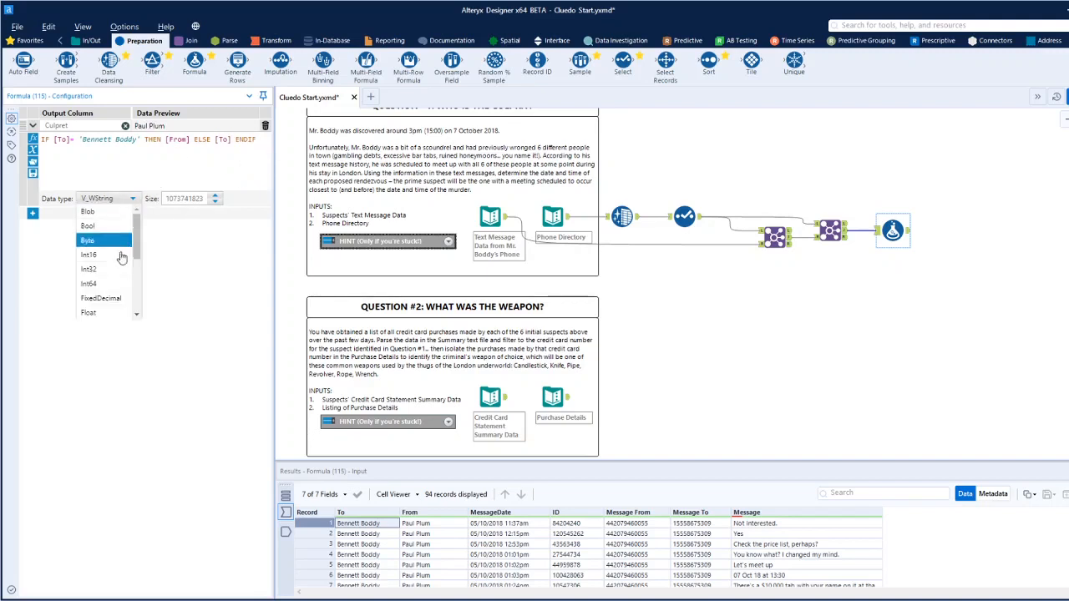
{"action": "scroll", "coordinate": [104, 301], "scroll_direction": "down", "scroll_amount": 3}
{"action": "left_click", "coordinate": [96, 242]}
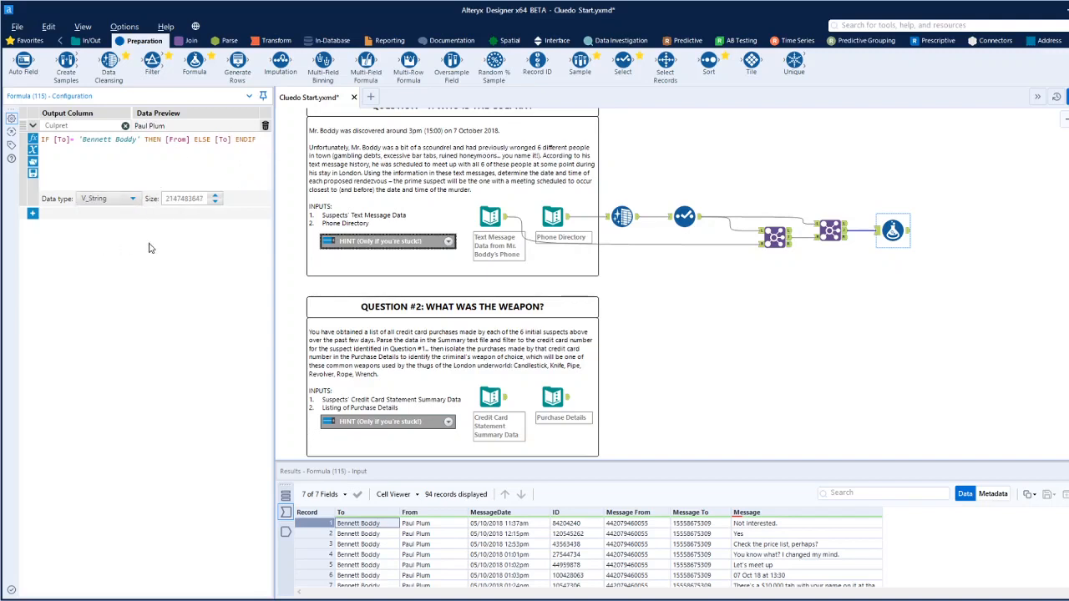
{"action": "double_click", "coordinate": [202, 199]}
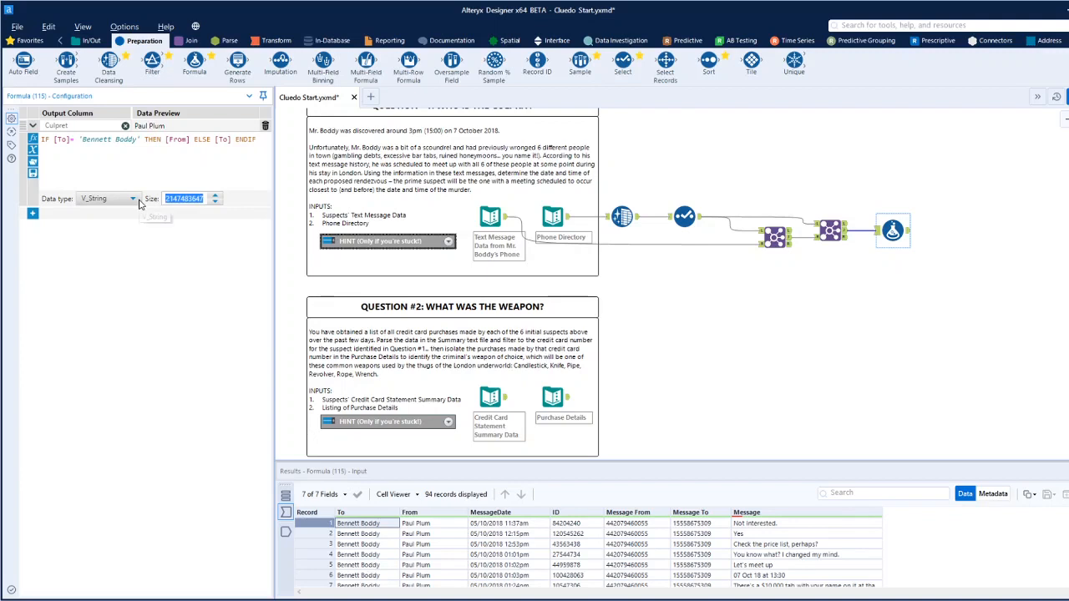
{"action": "type", "text": "255"}
Run the workflow and review the Culpret values across the Formula tool's output records.
{"action": "left_click", "coordinate": [1067, 97]}
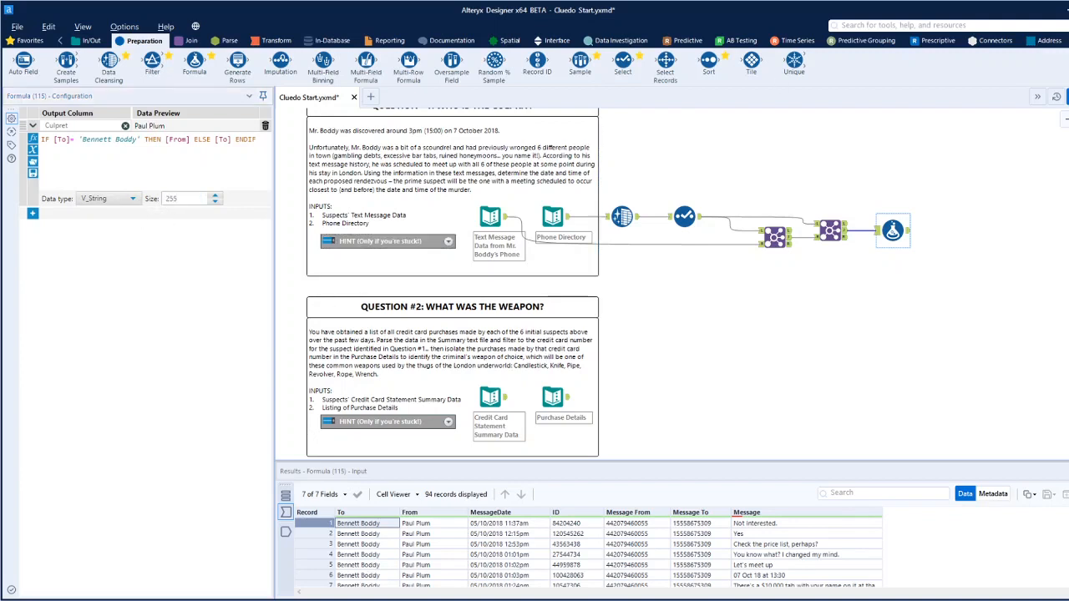
{"action": "left_click", "coordinate": [908, 238]}
{"action": "scroll", "coordinate": [918, 563], "scroll_direction": "down", "scroll_amount": 15}
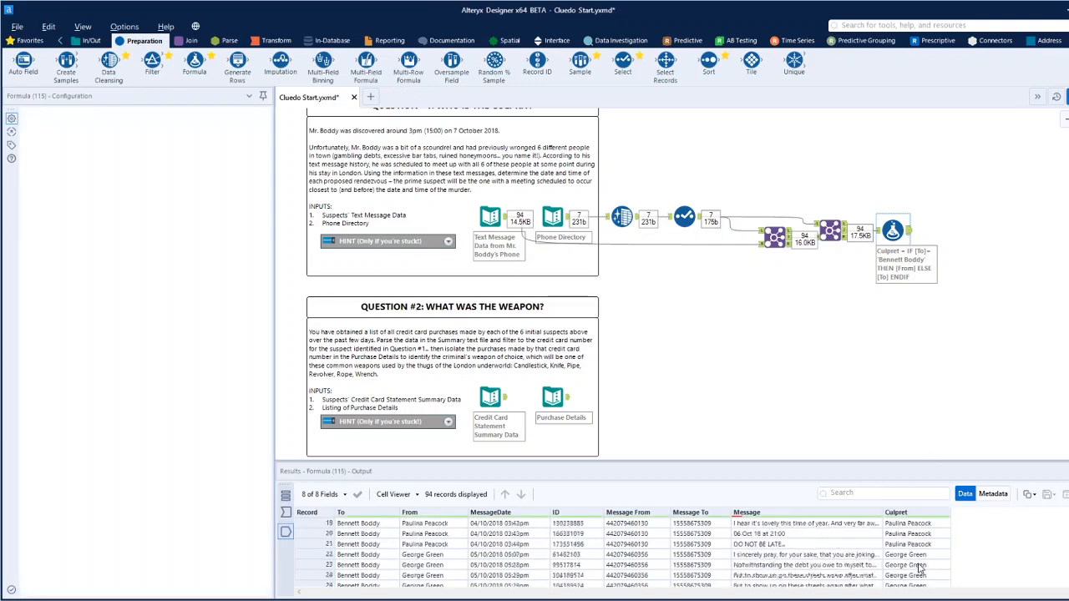
{"action": "scroll", "coordinate": [921, 568], "scroll_direction": "down", "scroll_amount": 10}
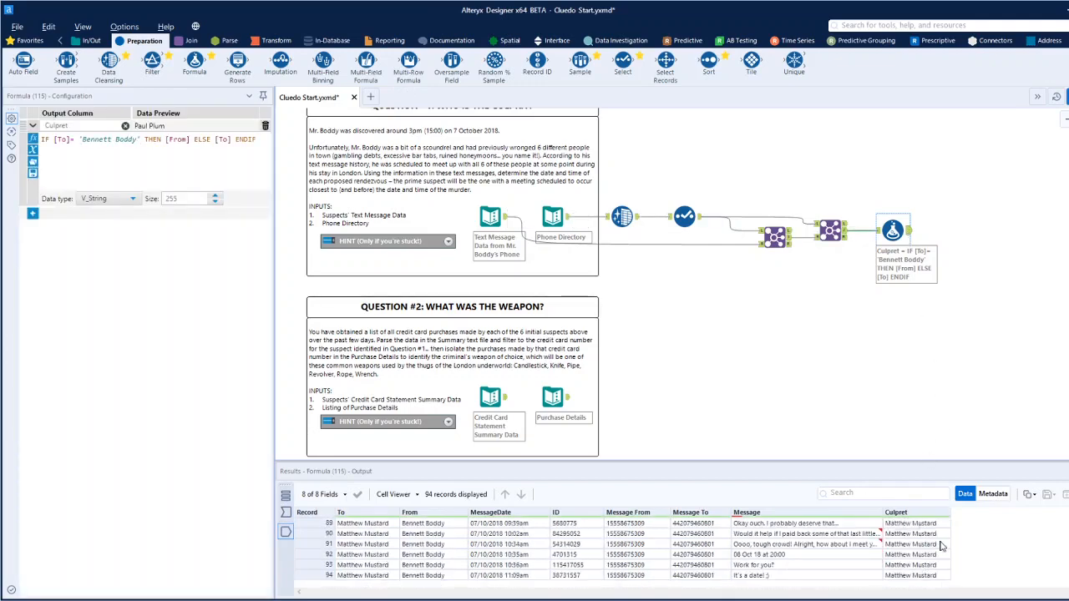
{"action": "scroll", "coordinate": [930, 545], "scroll_direction": "up", "scroll_amount": 12}
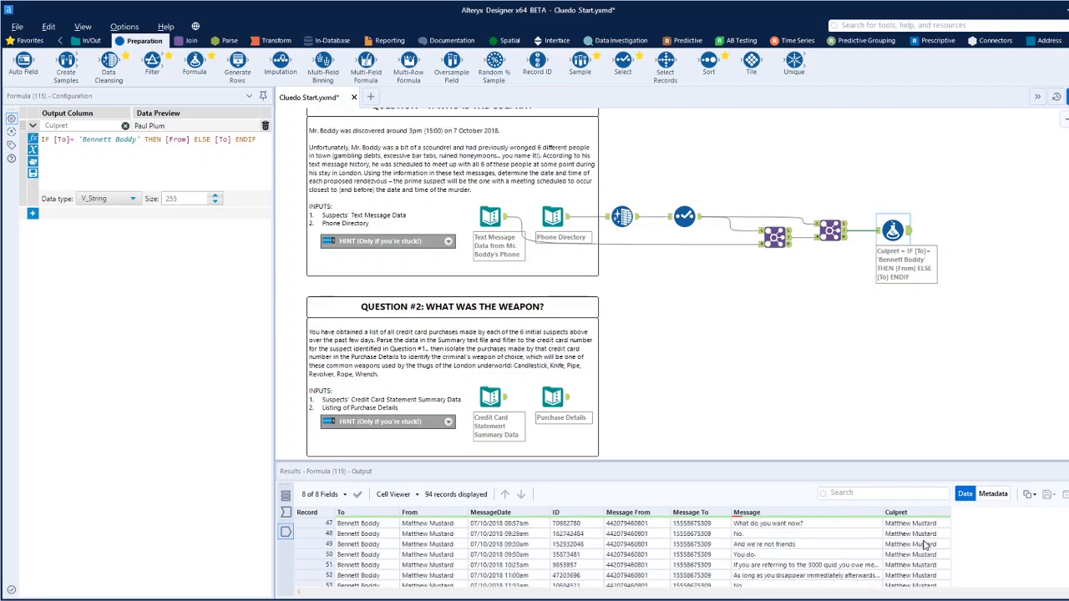
{"action": "scroll", "coordinate": [924, 544], "scroll_direction": "down", "scroll_amount": 1}
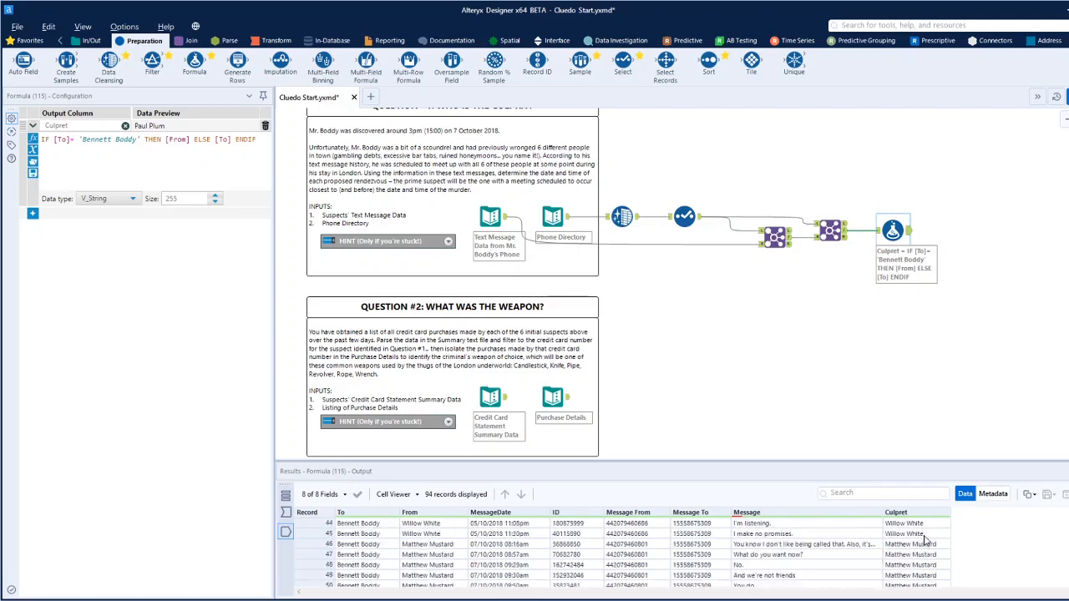
{"action": "scroll", "coordinate": [925, 541], "scroll_direction": "up", "scroll_amount": 5}
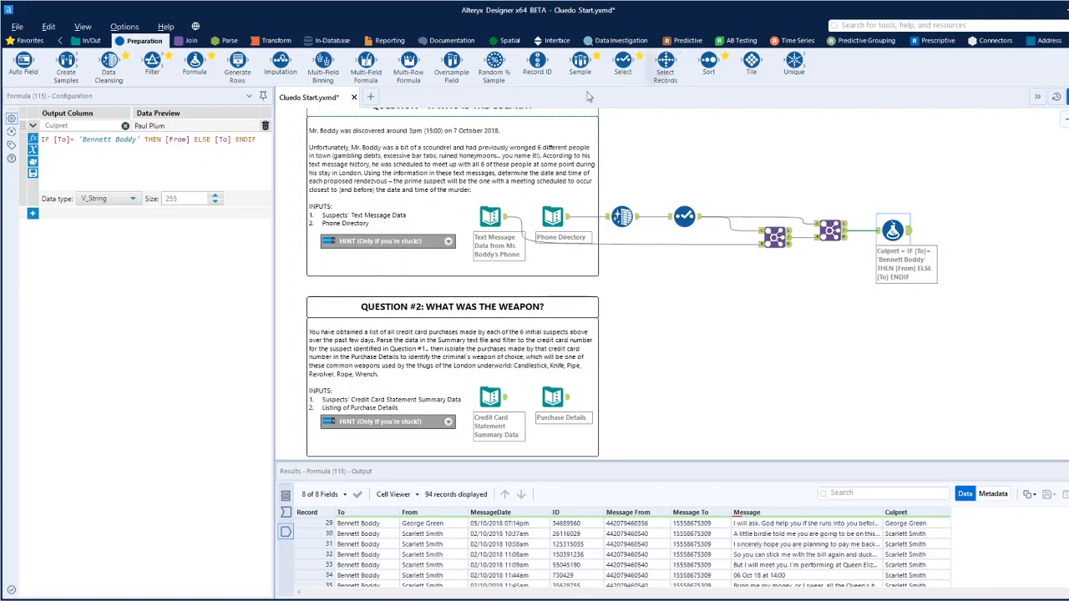
Add a Filter tool after the Formula tool and set its basic filter to Message Contains Oct.
{"action": "left_click_drag", "start_coordinate": [152, 62], "coordinate": [969, 234]}
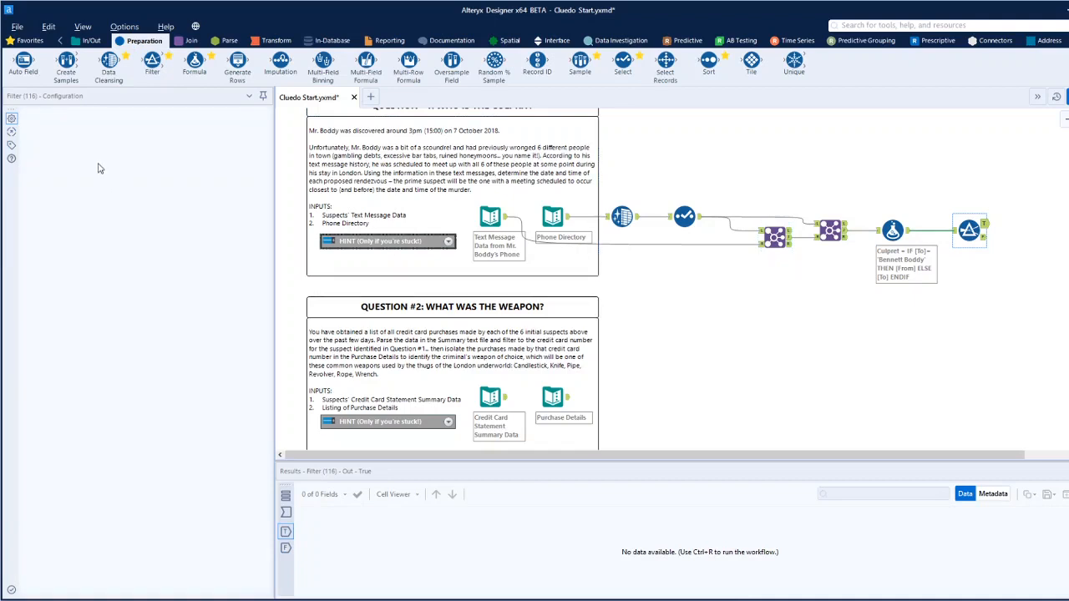
{"action": "left_click", "coordinate": [104, 162]}
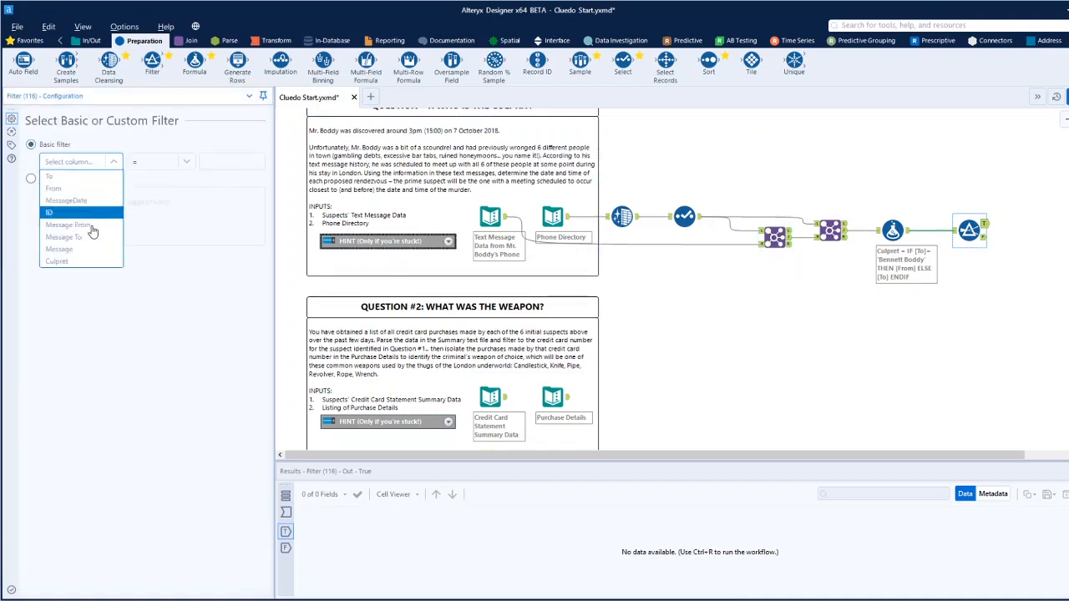
{"action": "left_click", "coordinate": [60, 249]}
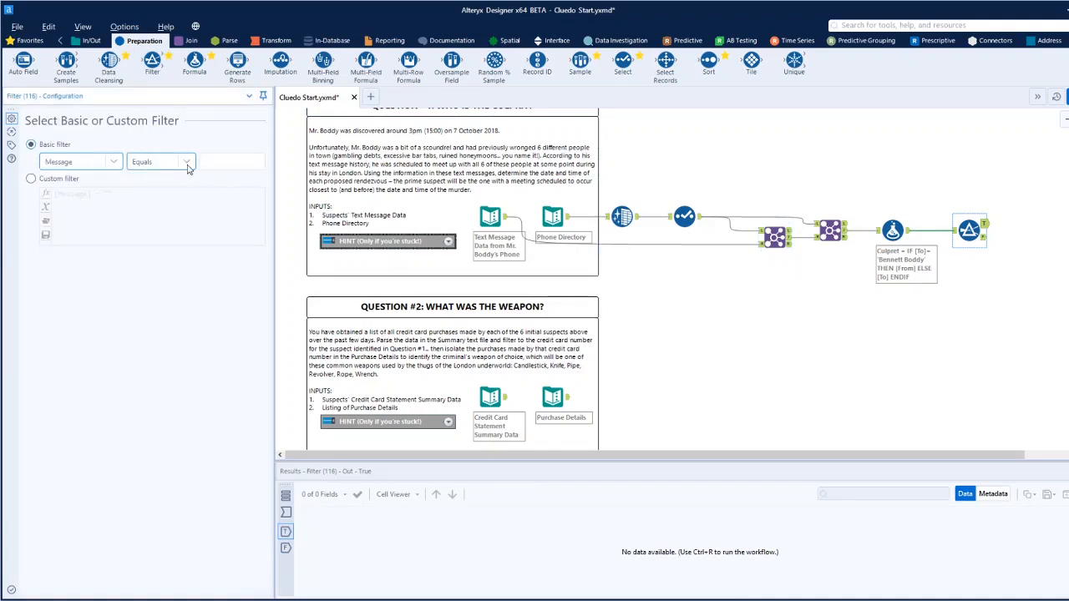
{"action": "left_click", "coordinate": [175, 167]}
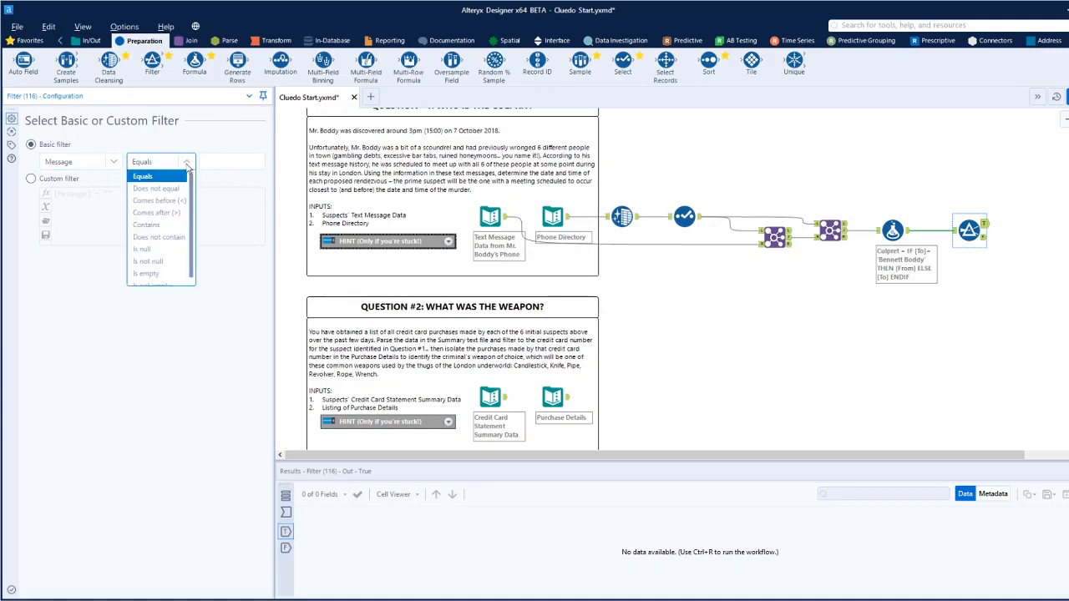
{"action": "left_click", "coordinate": [163, 231]}
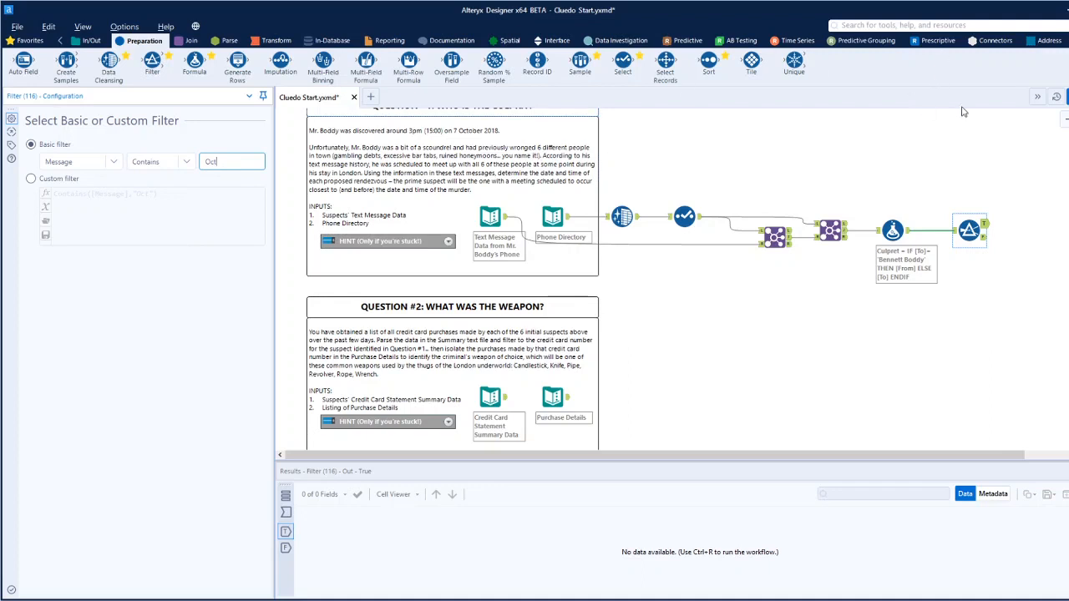
Run the workflow and examine the meeting dates and times in the Filter's True output.
{"action": "key", "text": "ctrl+r"}
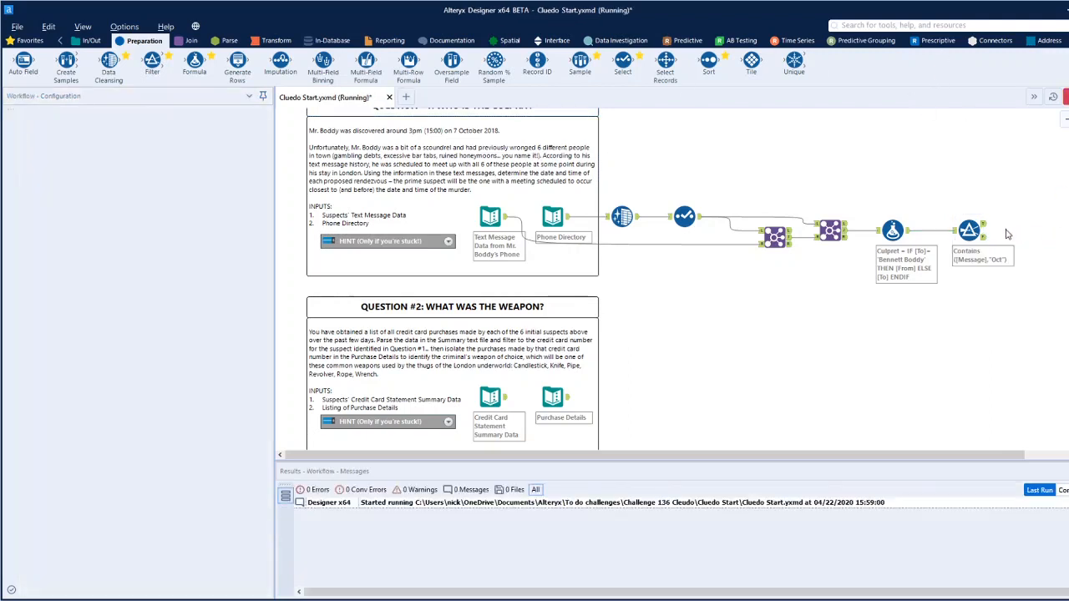
{"action": "left_click", "coordinate": [985, 226]}
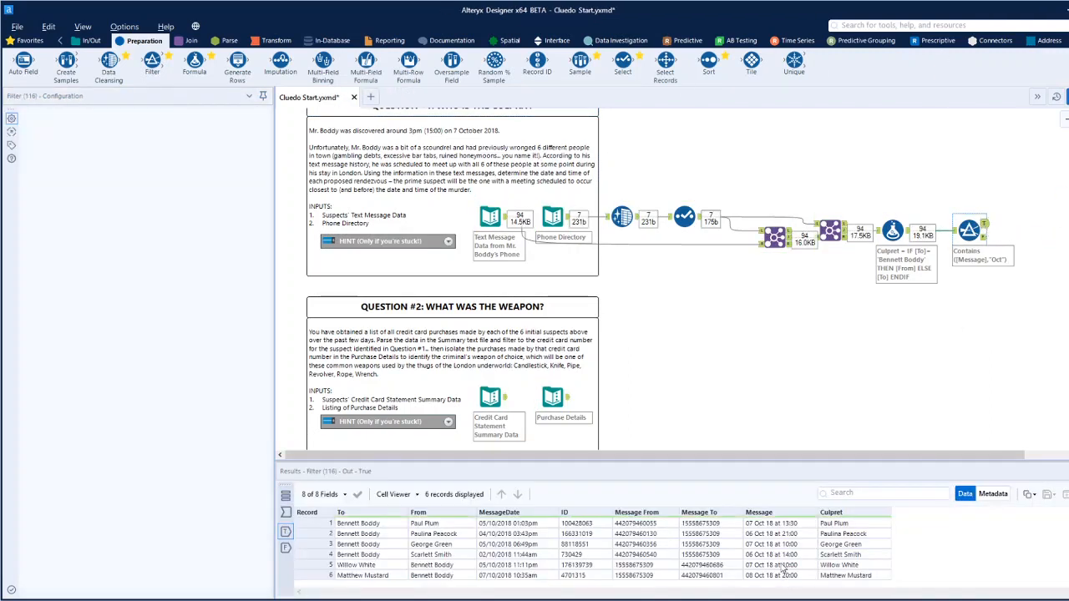
{"action": "left_click_drag", "start_coordinate": [772, 524], "coordinate": [776, 576]}
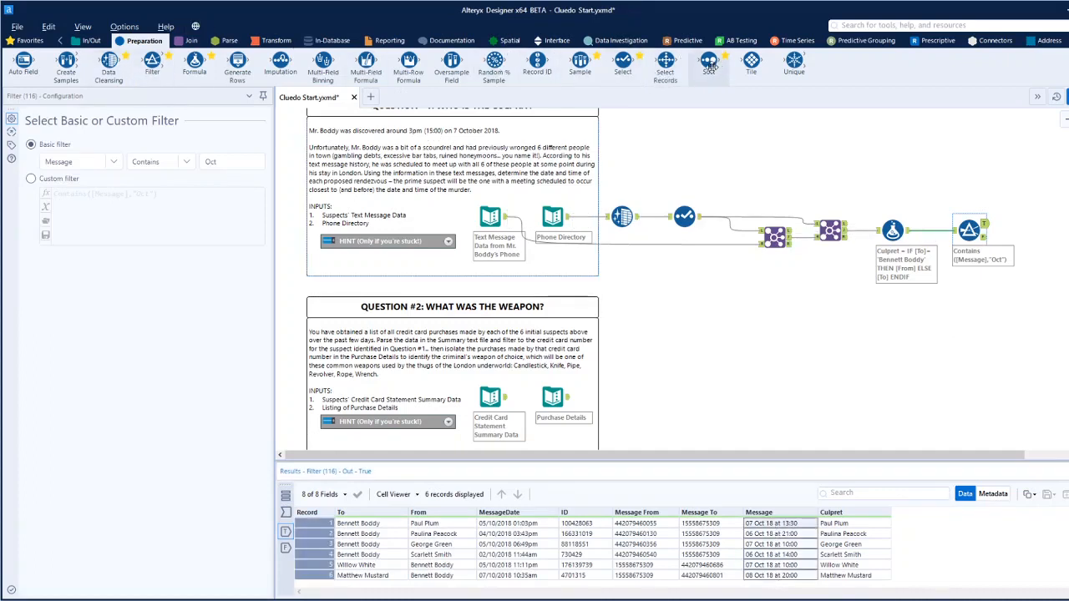
Add a Sort tool to the Filter's True output and sort the Message field in Descending order.
{"action": "left_click_drag", "start_coordinate": [710, 63], "coordinate": [1038, 223]}
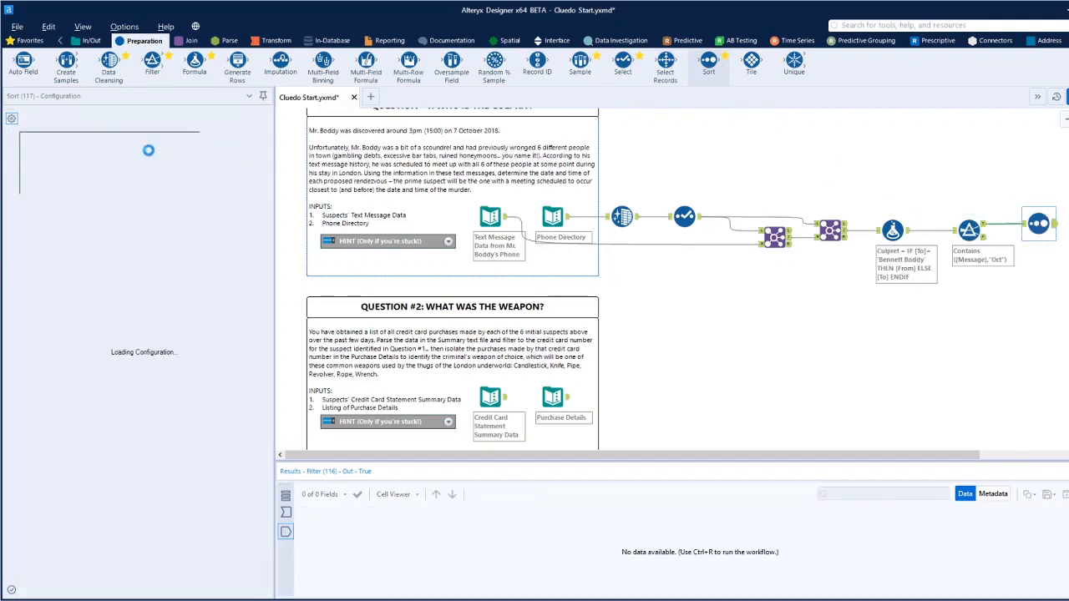
{"action": "left_click", "coordinate": [91, 151]}
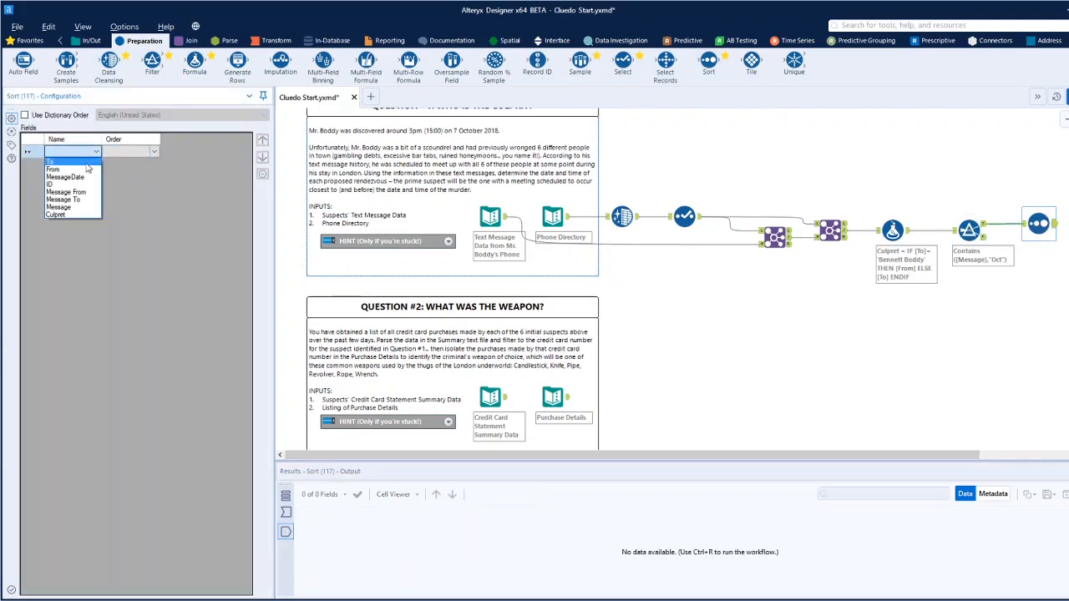
{"action": "left_click", "coordinate": [78, 208]}
{"action": "left_click", "coordinate": [129, 151]}
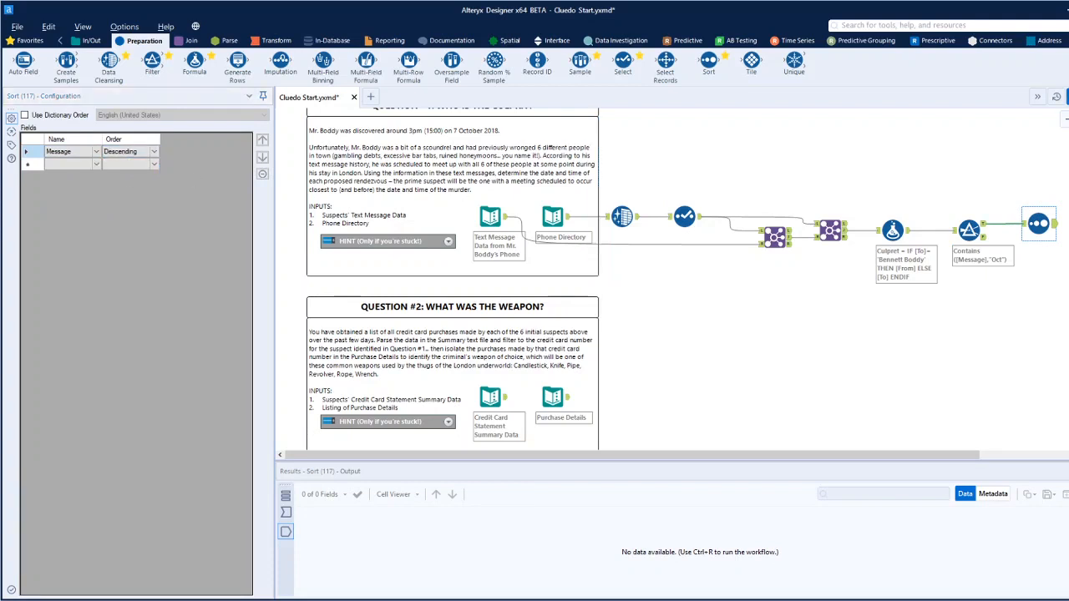
Run the workflow and examine the sorted output for the suspect whose meeting falls closest before 15:00 on 7 October.
{"action": "left_click", "coordinate": [1056, 227]}
{"action": "key", "text": "ctrl+r"}
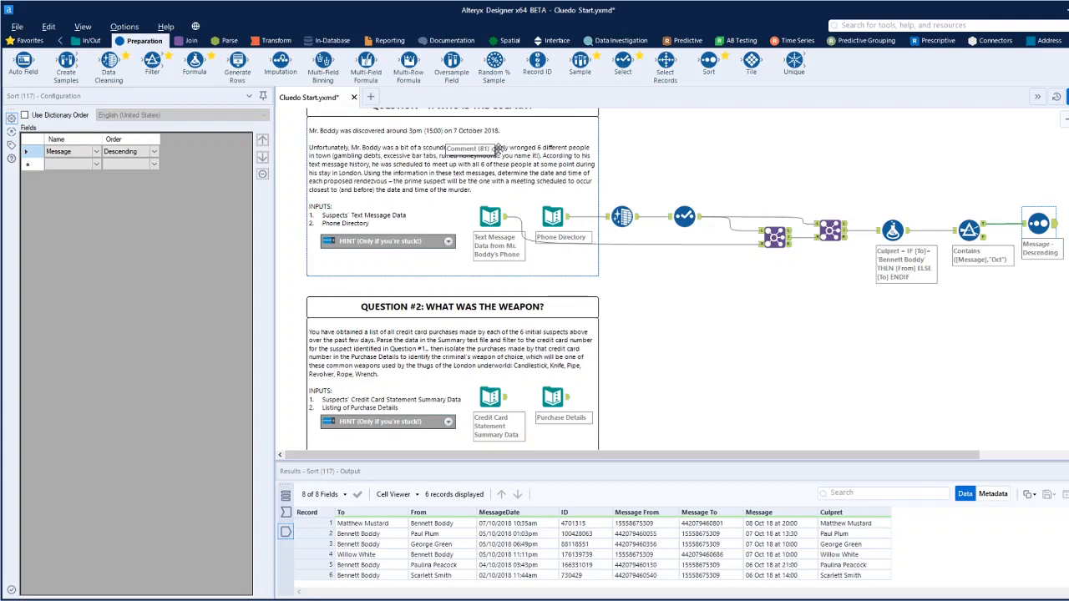
{"action": "left_click", "coordinate": [855, 537]}
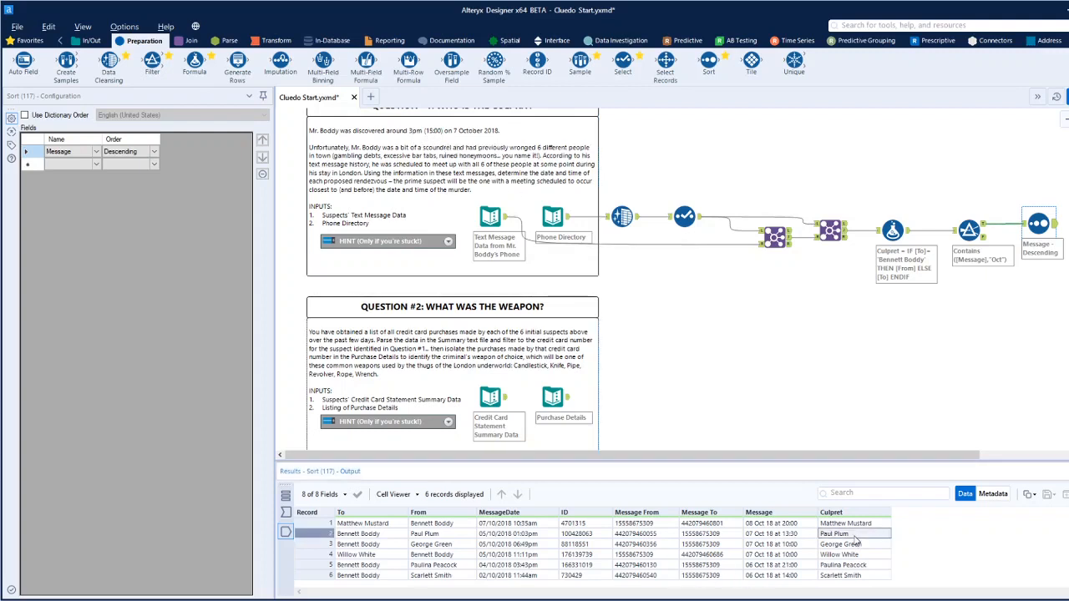
{"action": "left_click", "coordinate": [318, 532]}
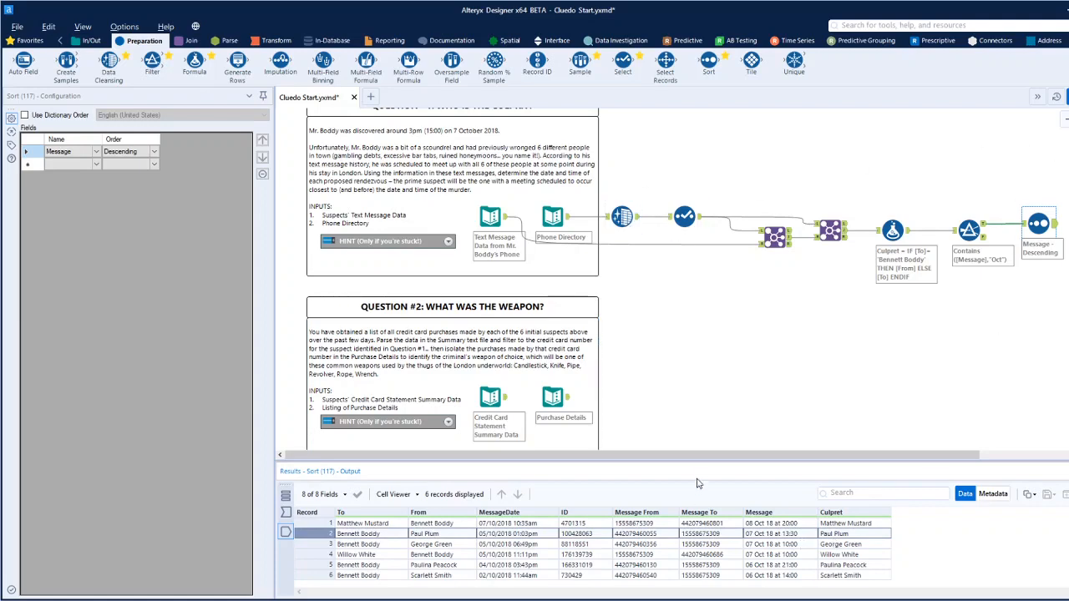
Select the professor as the culprit in the ClueAnswerMacro under Enter Your Solutions Here.
{"action": "scroll", "coordinate": [789, 304], "scroll_direction": "up", "scroll_amount": 3}
{"action": "left_click", "coordinate": [774, 165]}
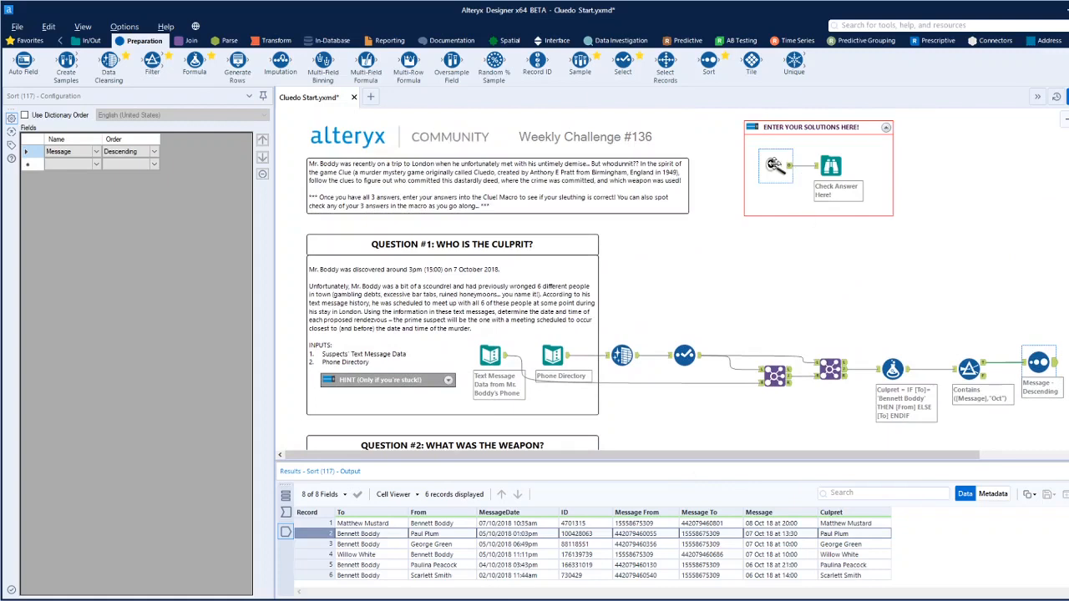
{"action": "left_click", "coordinate": [102, 170]}
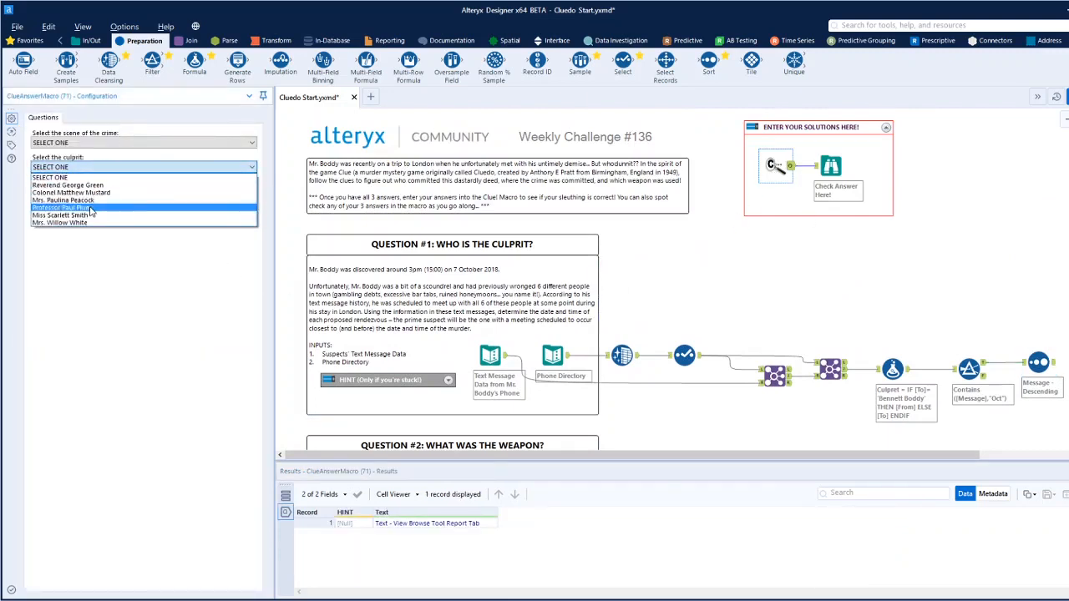
{"action": "left_click", "coordinate": [91, 208]}
{"action": "left_click", "coordinate": [754, 269]}
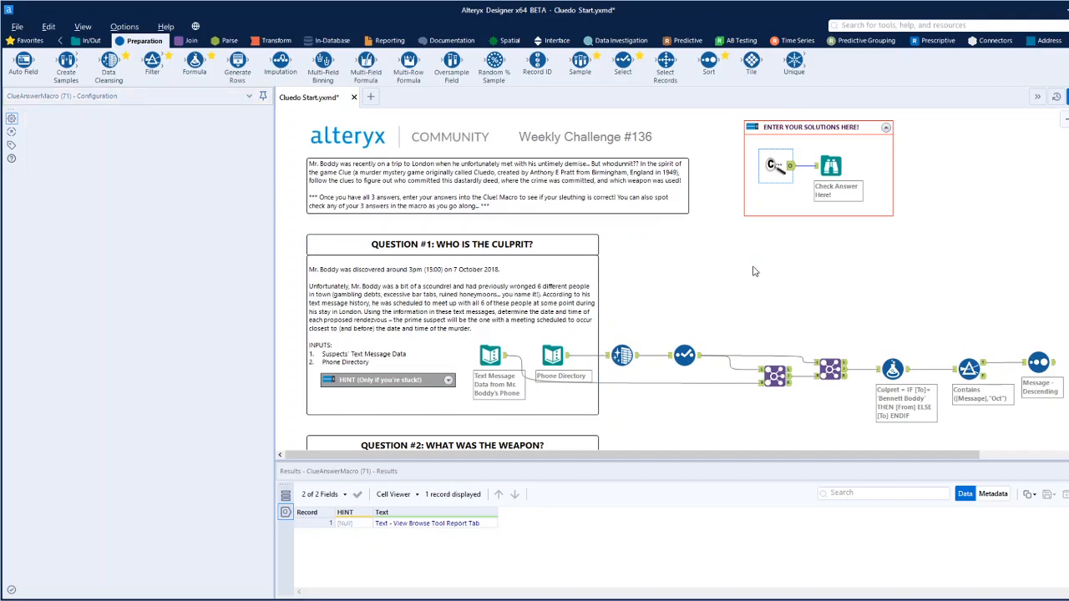
Read the Question #2 brief and inspect the Credit Card Statement Summary Data input's field contents and delimiter.
{"action": "scroll", "coordinate": [754, 271], "scroll_direction": "down", "scroll_amount": 2}
{"action": "scroll", "coordinate": [754, 271], "scroll_direction": "down", "scroll_amount": 4}
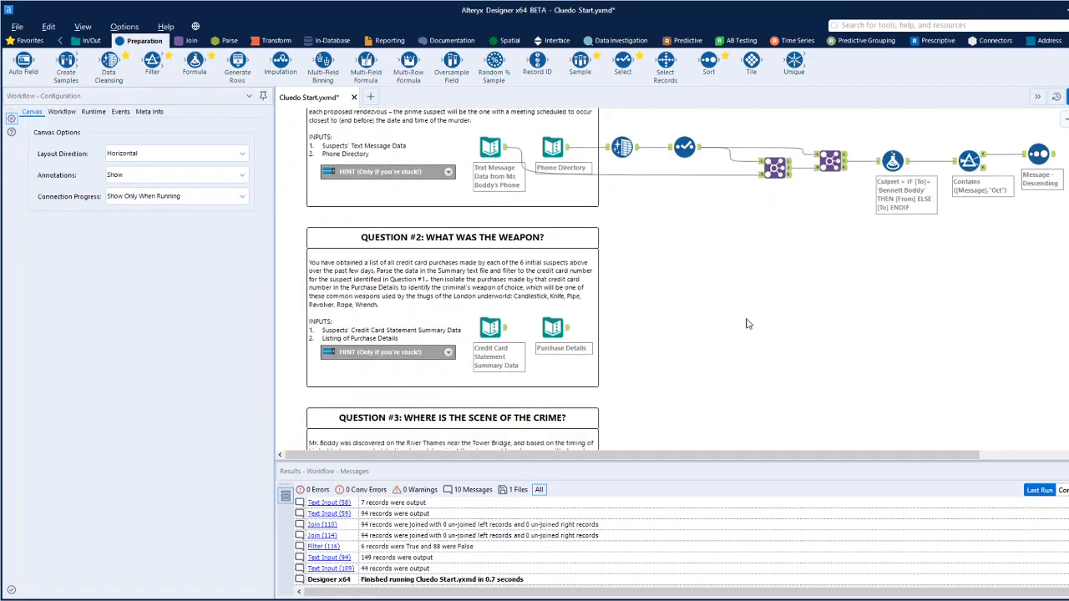
{"action": "scroll", "coordinate": [748, 324], "scroll_direction": "up", "scroll_amount": 6}
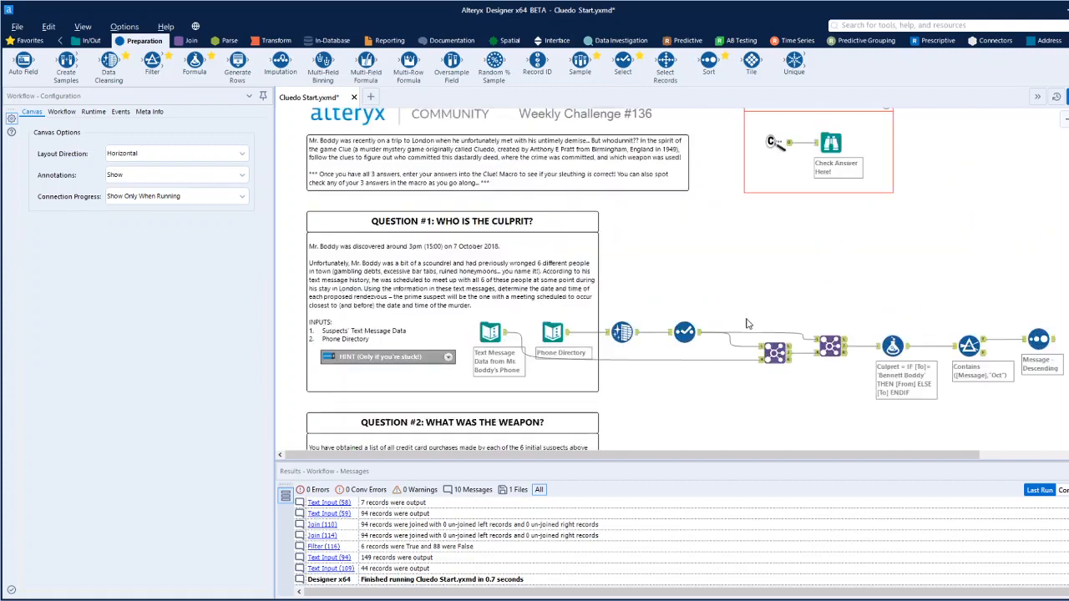
{"action": "scroll", "coordinate": [748, 324], "scroll_direction": "down", "scroll_amount": 7}
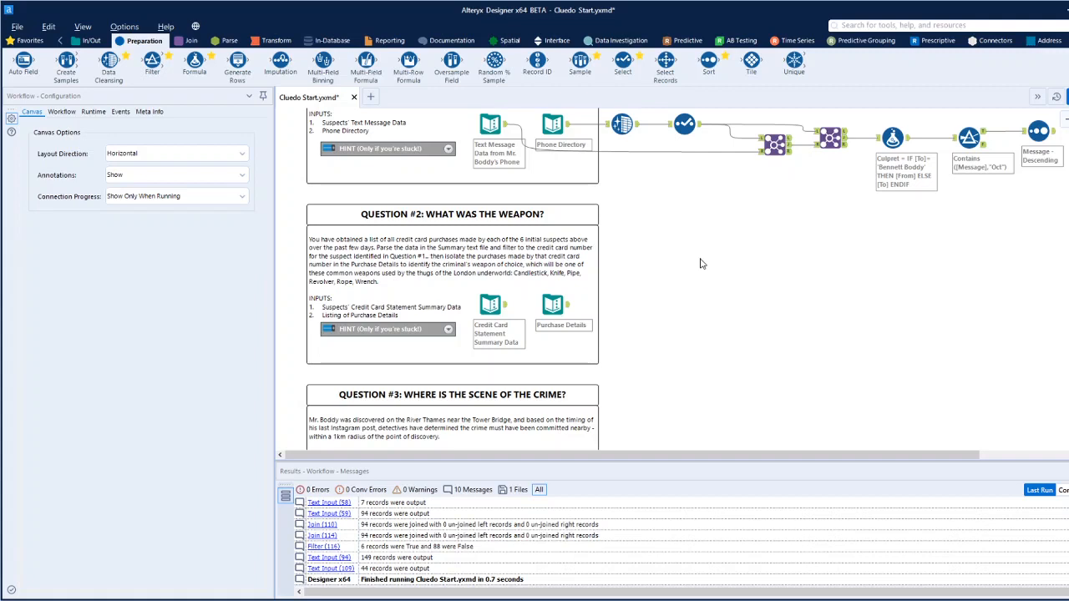
{"action": "left_click", "coordinate": [490, 305]}
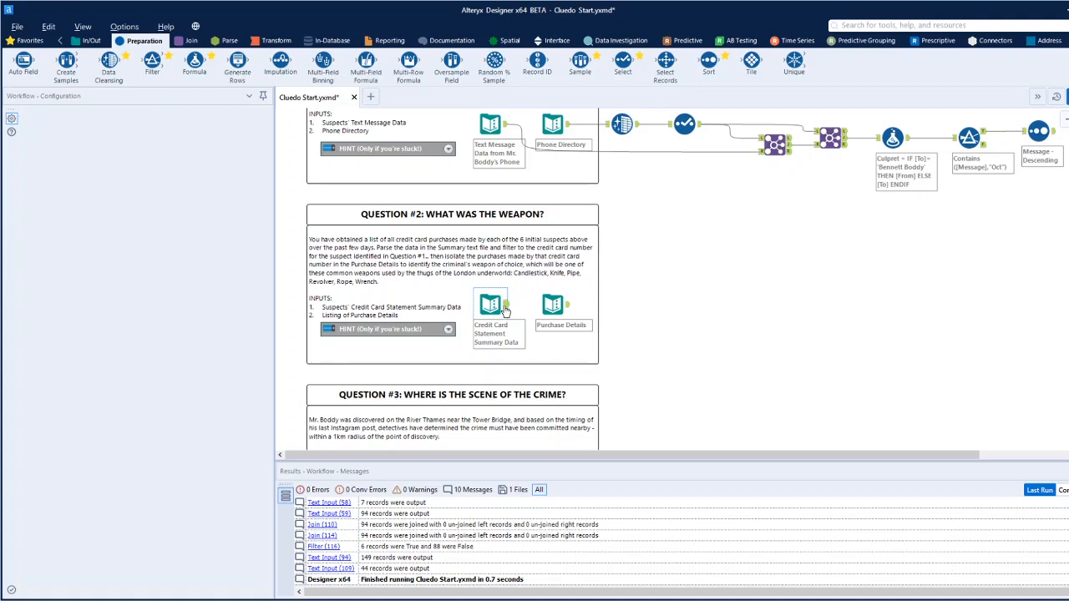
{"action": "mouse_move", "coordinate": [74, 587]}
{"action": "left_mouse_down"}
{"action": "mouse_move", "coordinate": [165, 591]}
{"action": "mouse_move", "coordinate": [58, 599]}
{"action": "left_mouse_up"}
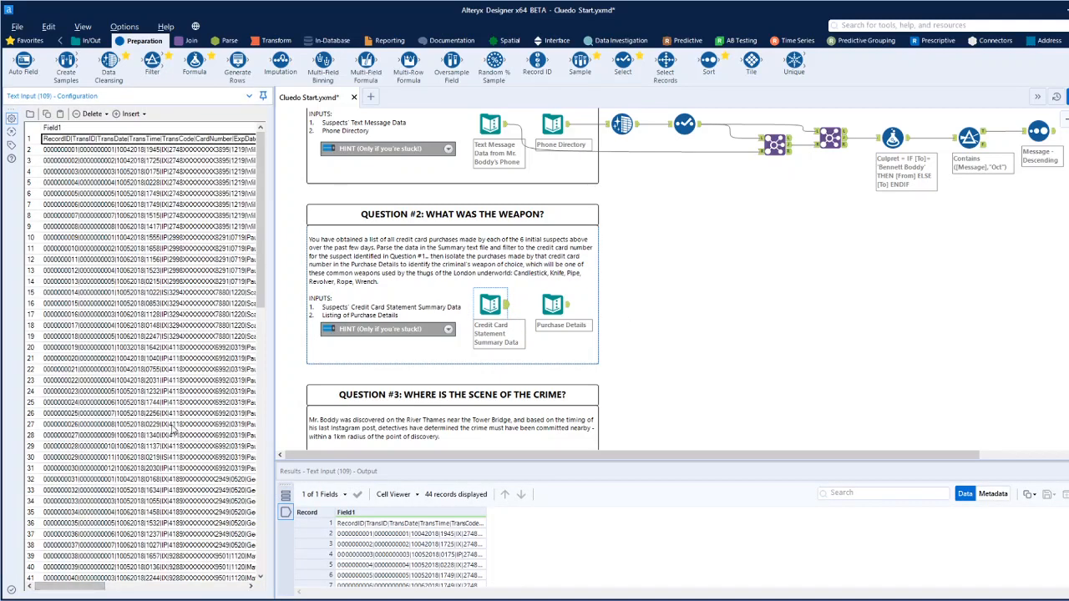
Add a Text To Columns tool after Credit Card Statement Summary Data and split Field1 on the | delimiter into 8 columns.
{"action": "left_click", "coordinate": [228, 41]}
{"action": "left_click_drag", "start_coordinate": [108, 63], "coordinate": [670, 339]}
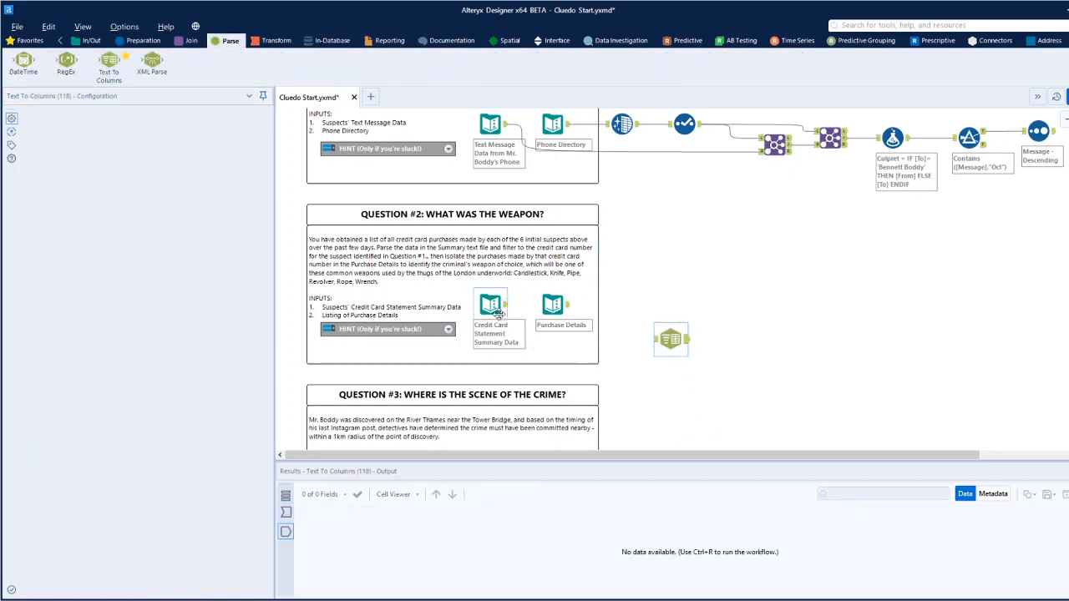
{"action": "left_click_drag", "start_coordinate": [505, 312], "coordinate": [661, 339]}
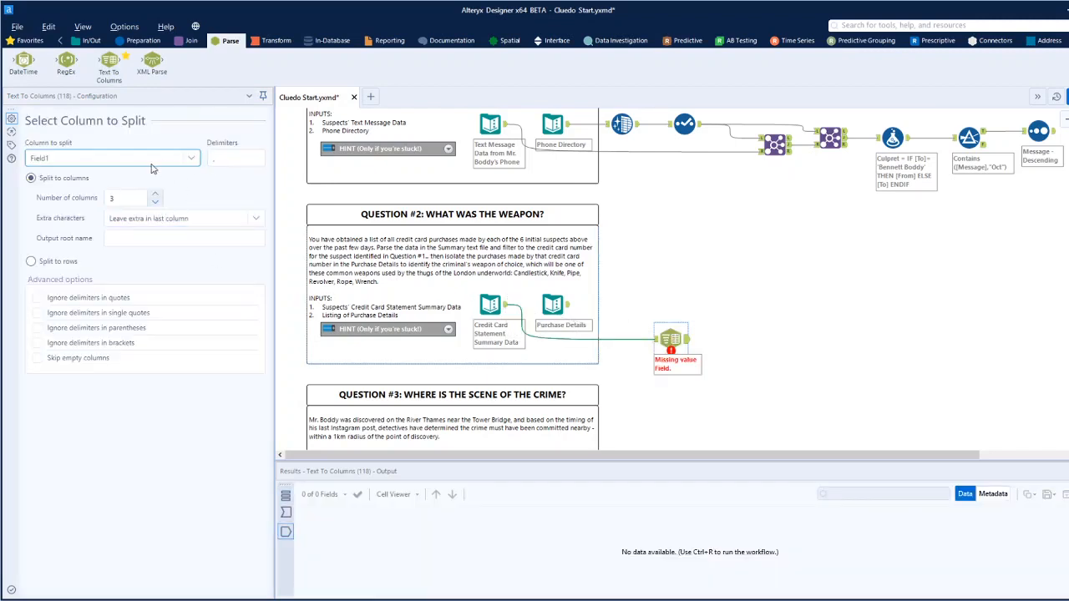
{"action": "left_click", "coordinate": [220, 159]}
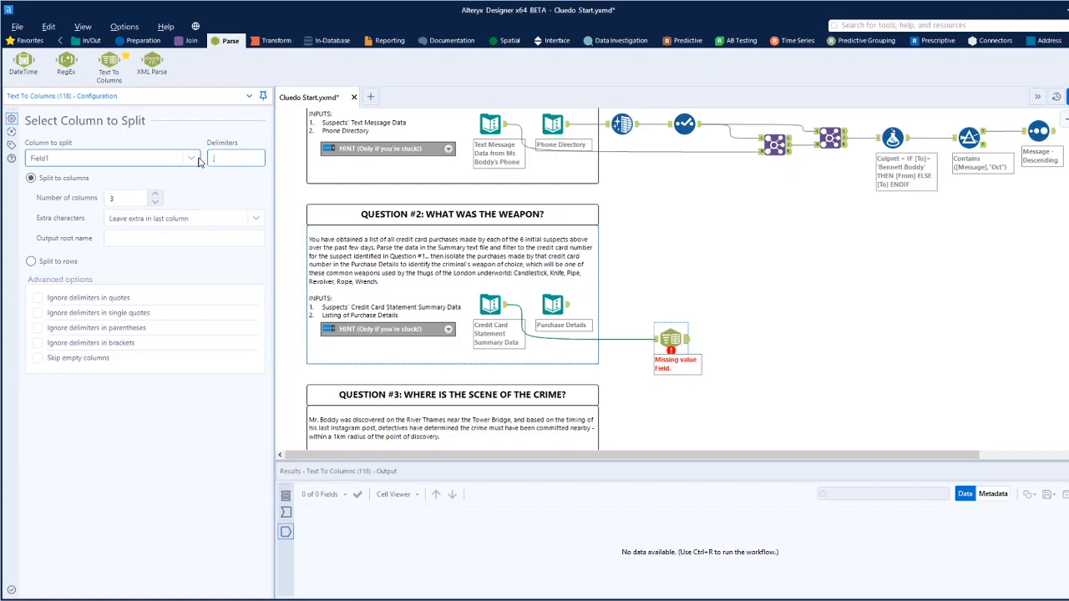
{"action": "left_click", "coordinate": [154, 195]}
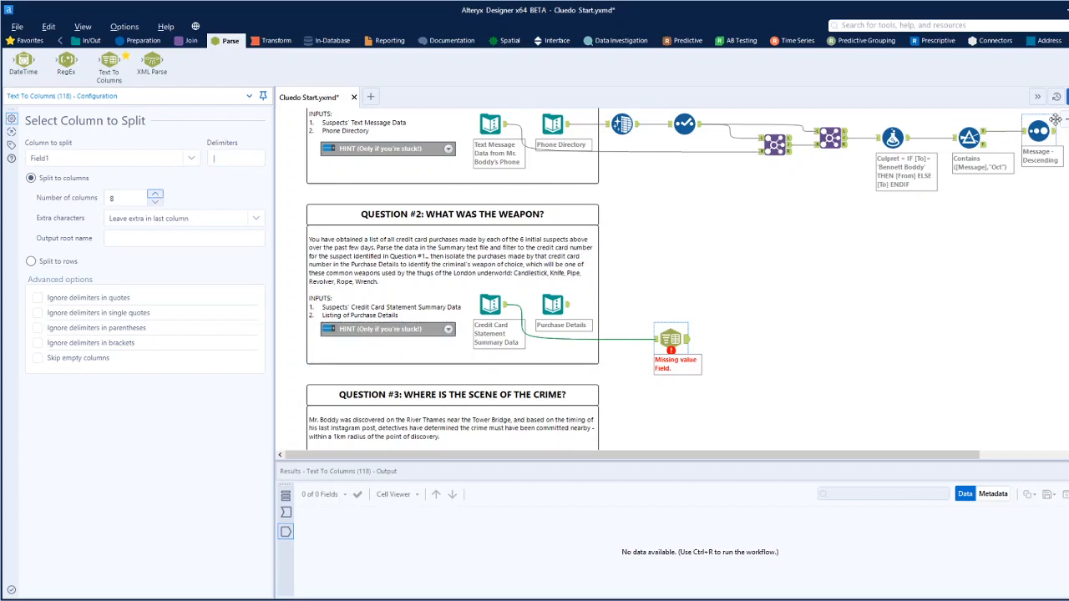
Run the workflow and inspect the Text To Columns output for data still unsplit in the last column.
{"action": "left_click", "coordinate": [761, 296]}
{"action": "key", "text": "ctrl+r"}
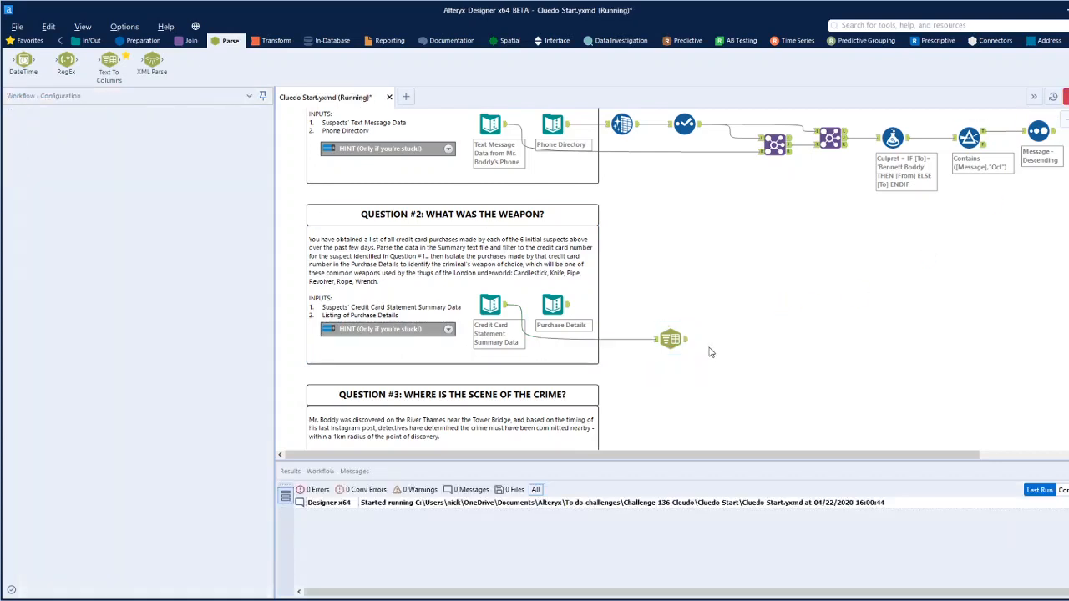
{"action": "left_click", "coordinate": [672, 339]}
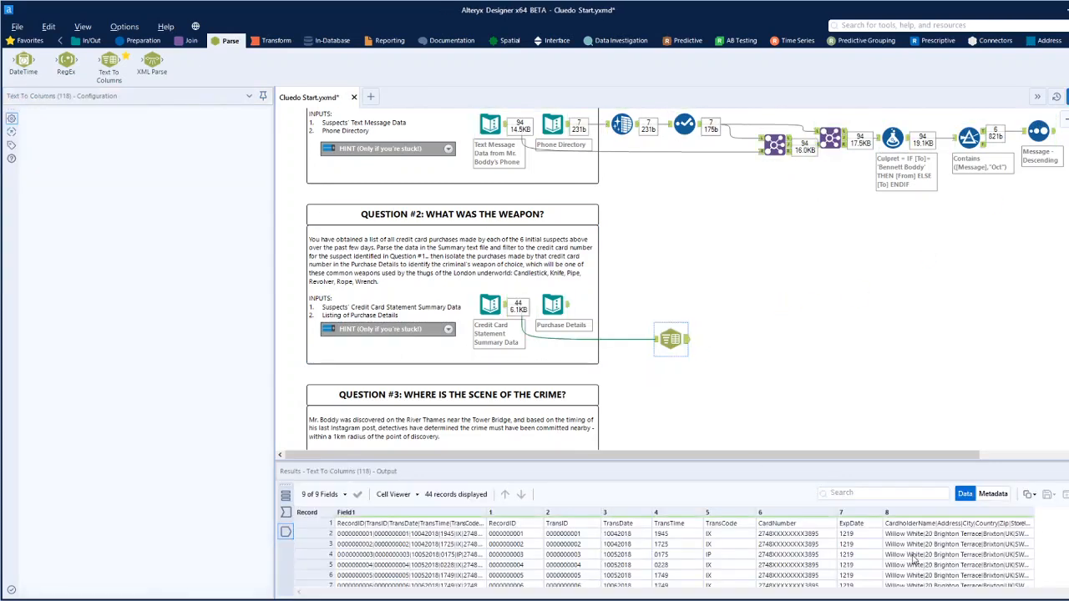
{"action": "left_click", "coordinate": [943, 534]}
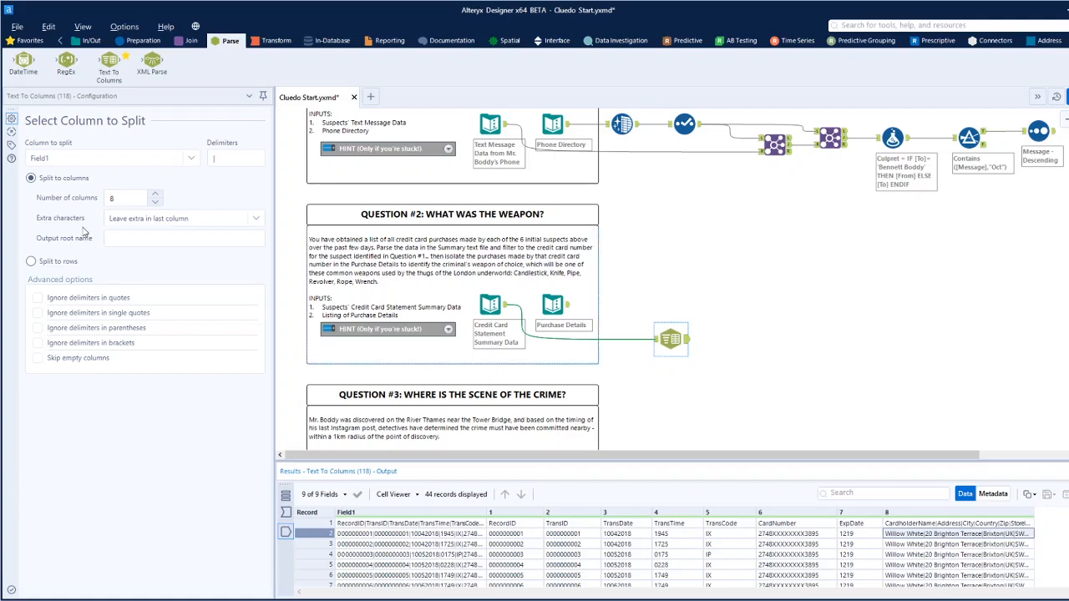
Raise the Text To Columns split to 16 columns, rerun the workflow and review the parsed card fields.
{"action": "left_click", "coordinate": [155, 193]}
{"action": "left_click", "coordinate": [156, 194]}
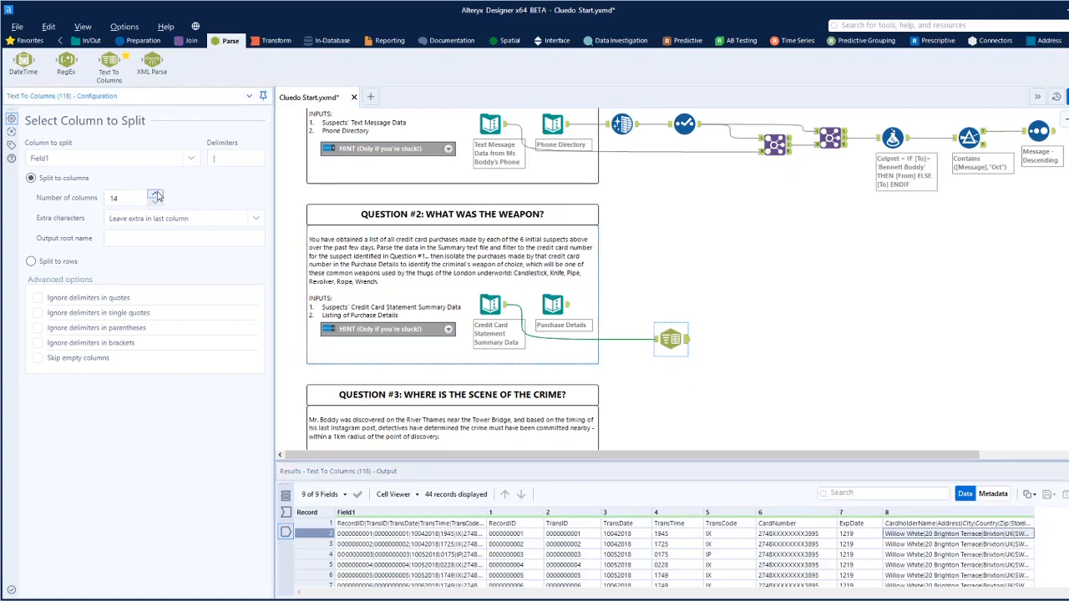
{"action": "key", "text": "ctrl+r"}
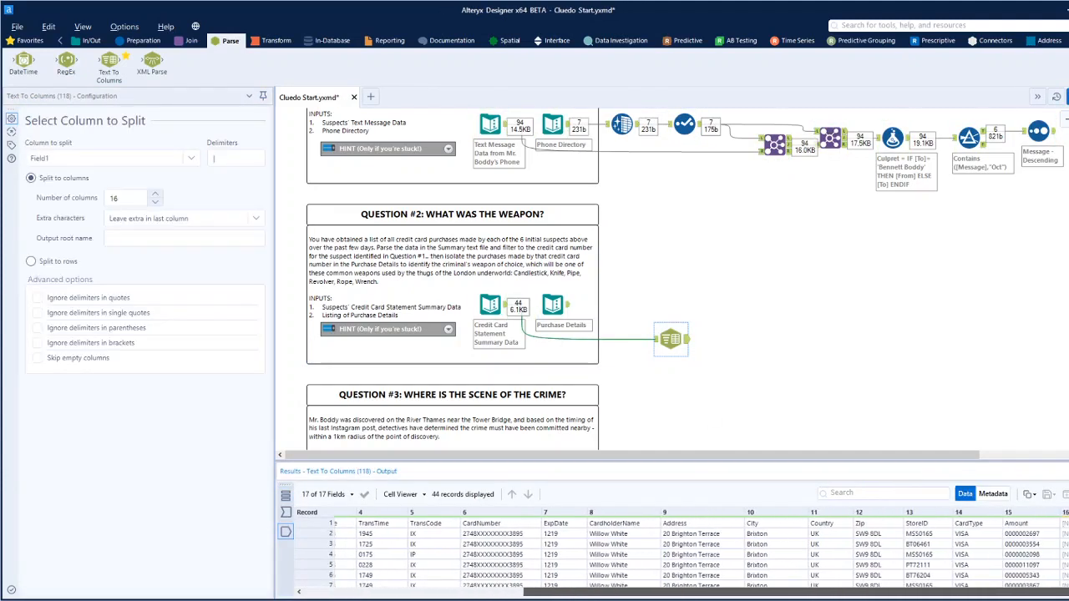
{"action": "scroll", "coordinate": [1052, 551], "scroll_direction": "down", "scroll_amount": 3}
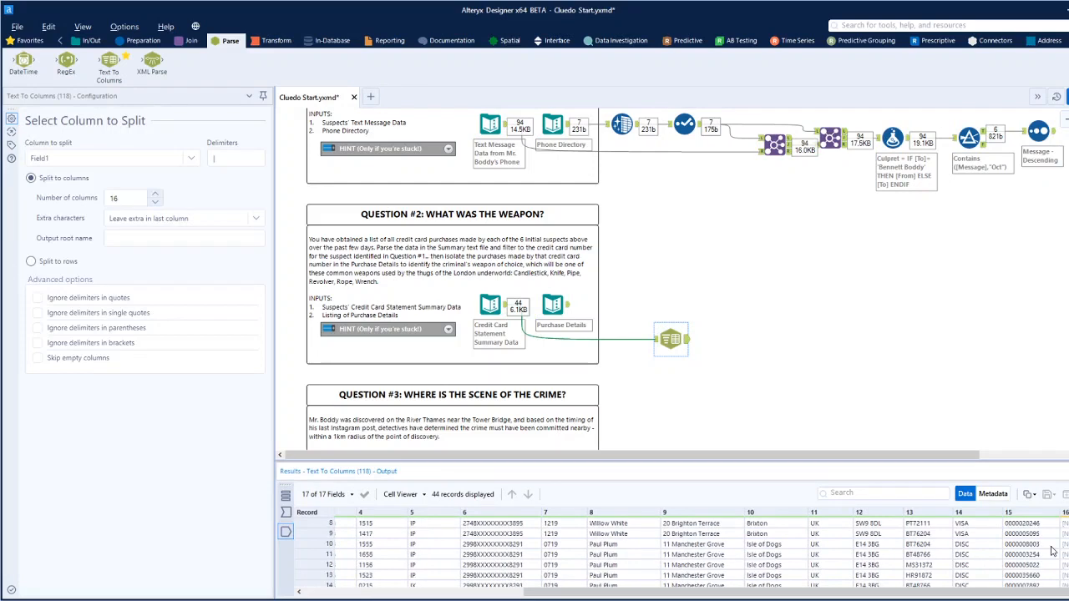
{"action": "scroll", "coordinate": [1050, 564], "scroll_direction": "up", "scroll_amount": 3}
{"action": "left_click_drag", "start_coordinate": [1020, 596], "coordinate": [975, 598]}
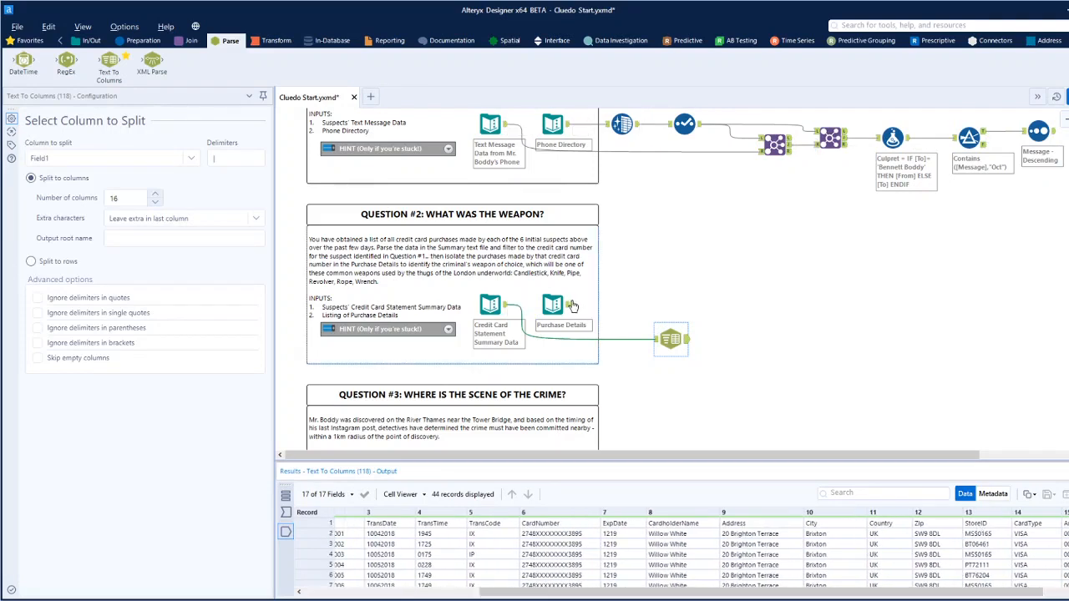
Check the Purchase Details fields and add a Join tool with Purchase Details as left input and the parsed summary data as right input.
{"action": "left_click", "coordinate": [566, 308]}
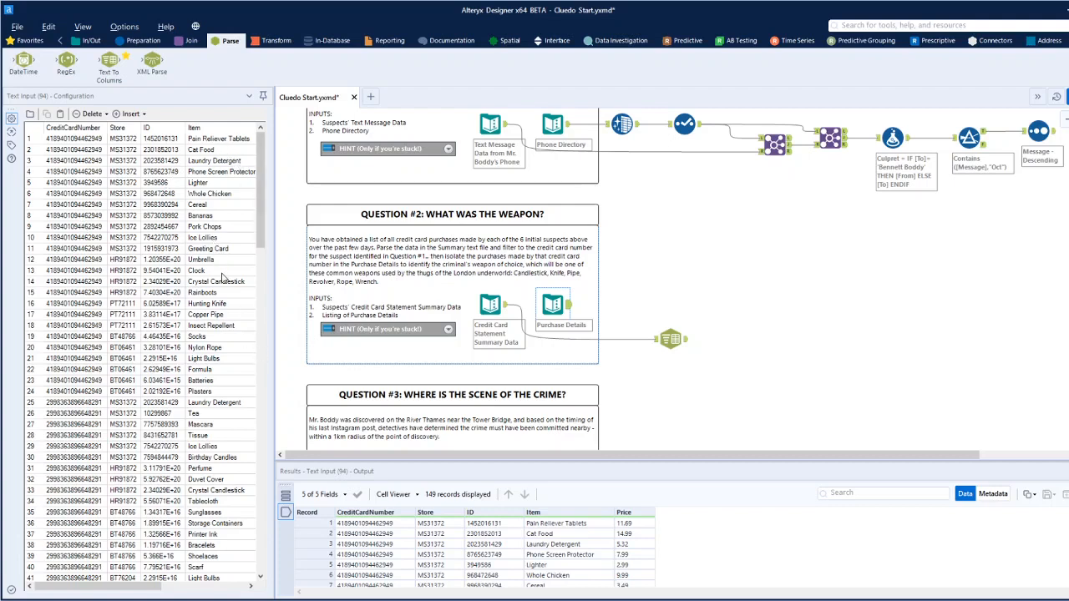
{"action": "left_click", "coordinate": [188, 40]}
{"action": "left_click_drag", "start_coordinate": [151, 62], "coordinate": [732, 327]}
{"action": "left_click_drag", "start_coordinate": [569, 306], "coordinate": [718, 319]}
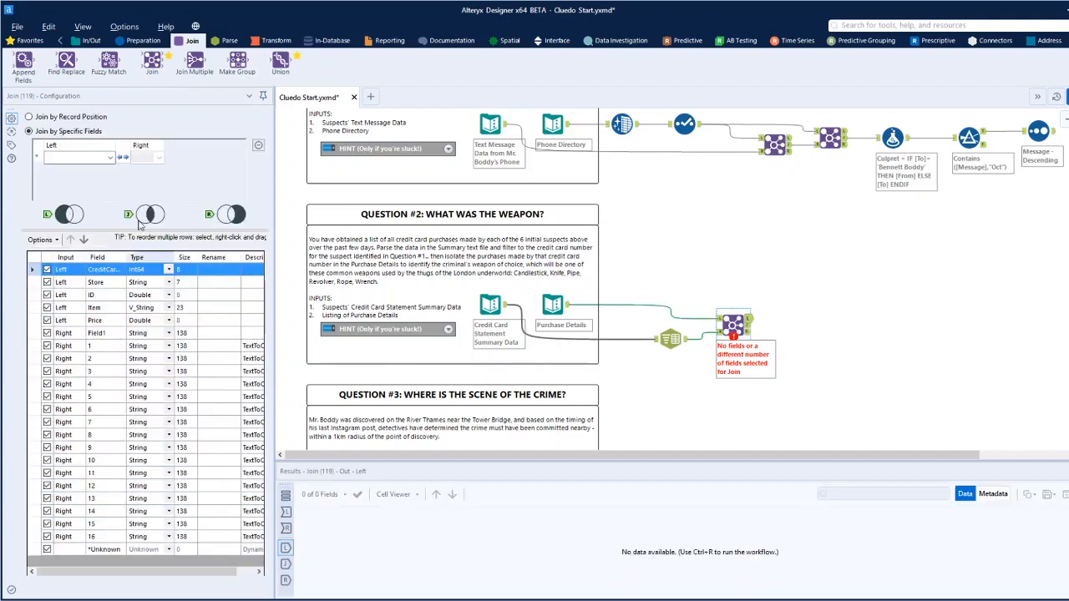
Look over the Join's available left fields and examine the CardNumber format in the parsed summary data.
{"action": "left_click", "coordinate": [110, 157]}
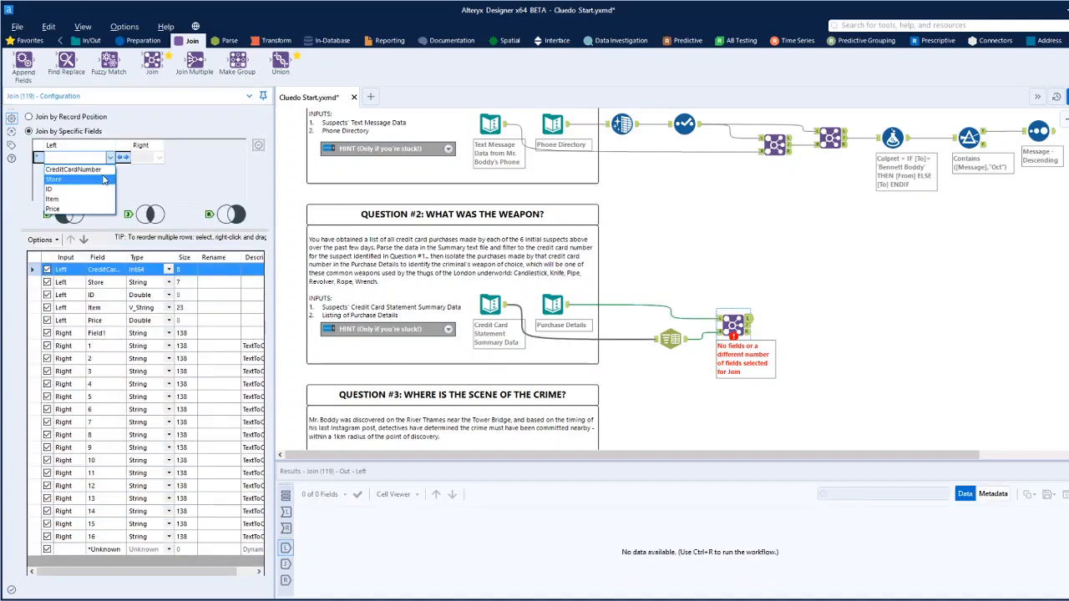
{"action": "left_click", "coordinate": [683, 339]}
{"action": "left_click", "coordinate": [698, 369]}
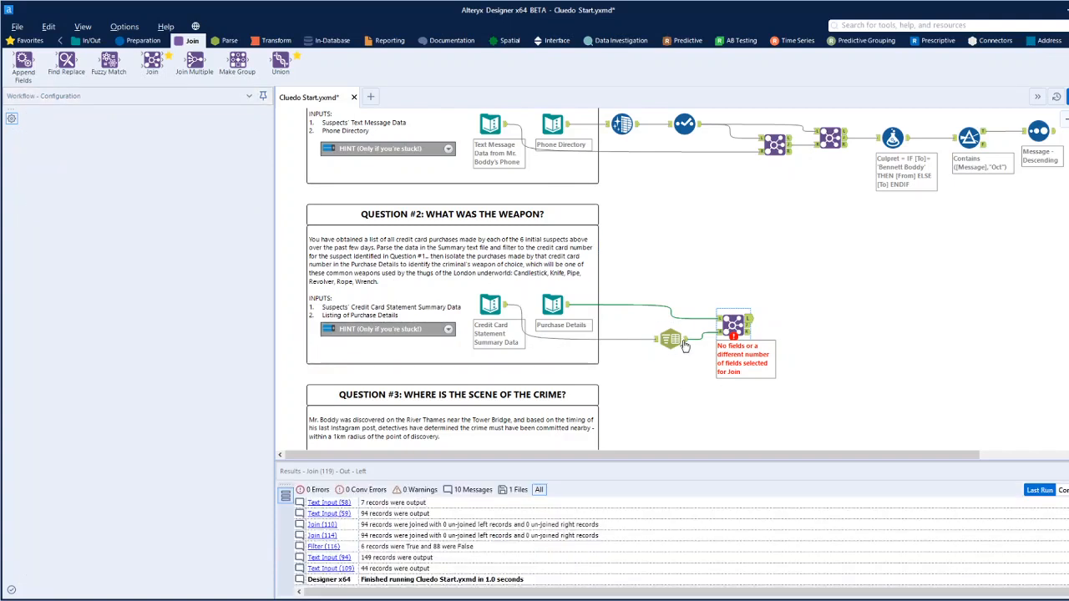
{"action": "left_click", "coordinate": [683, 342]}
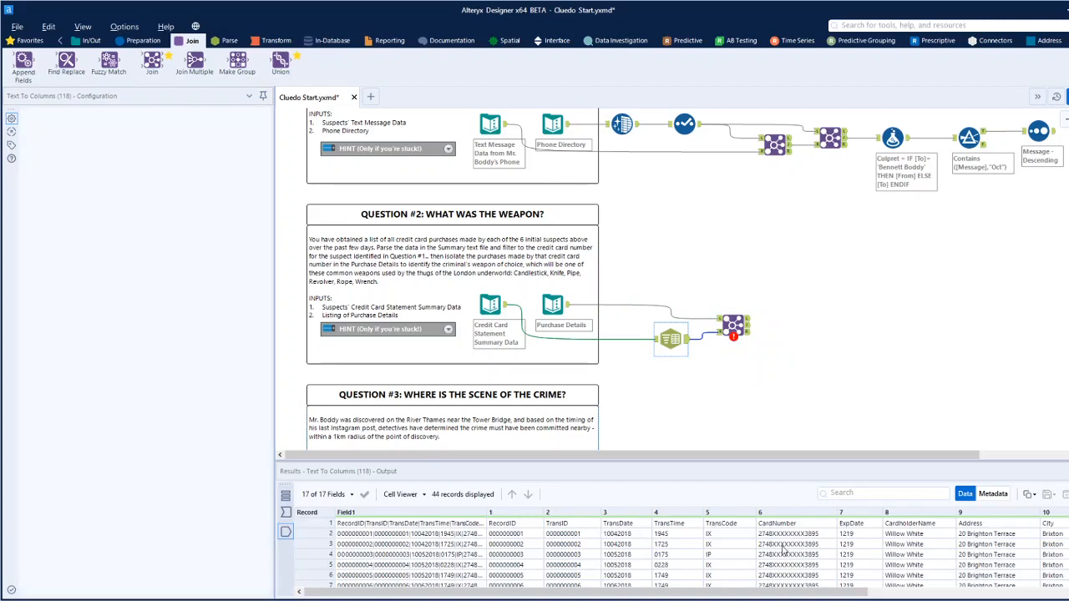
{"action": "left_click", "coordinate": [789, 534]}
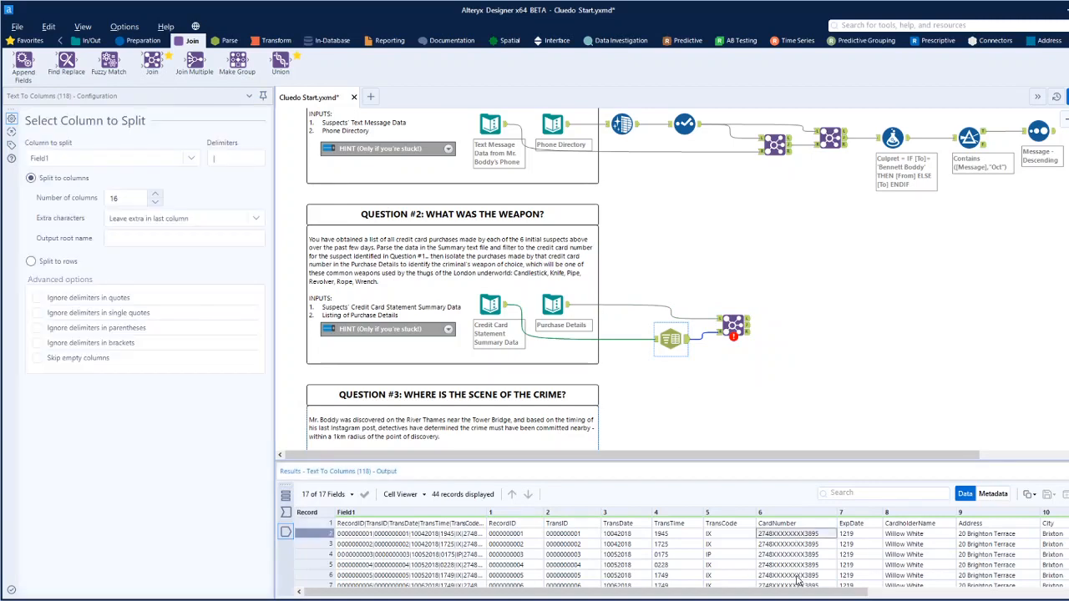
{"action": "scroll", "coordinate": [798, 582], "scroll_direction": "down", "scroll_amount": 4}
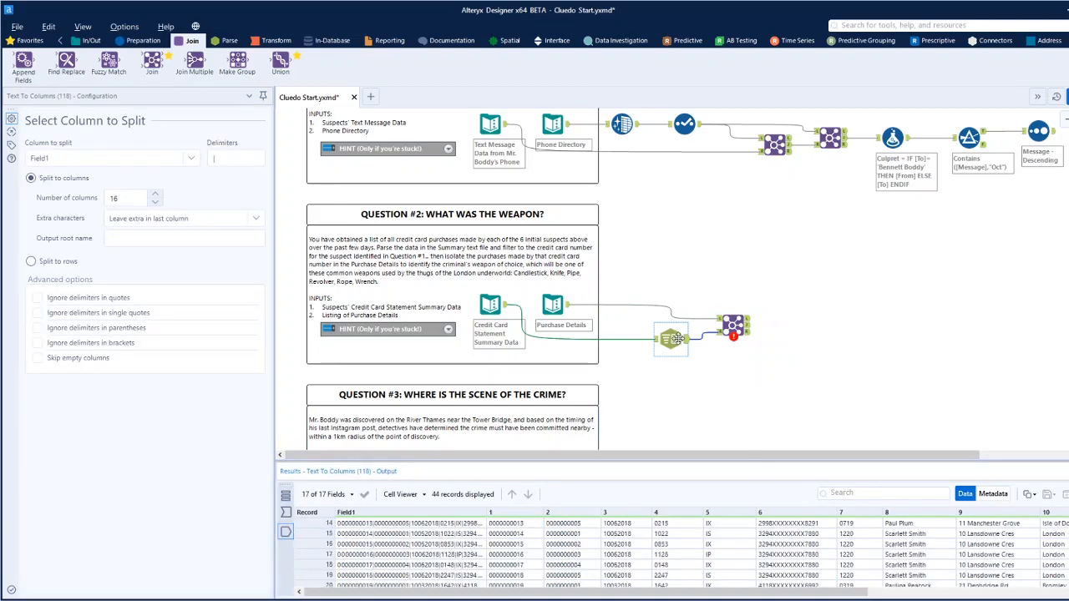
Move the Text To Columns tool under Purchase Details and insert a Formula tool before the Join's left input, with CreditCardNumber as output column.
{"action": "left_click_drag", "start_coordinate": [676, 339], "coordinate": [592, 338]}
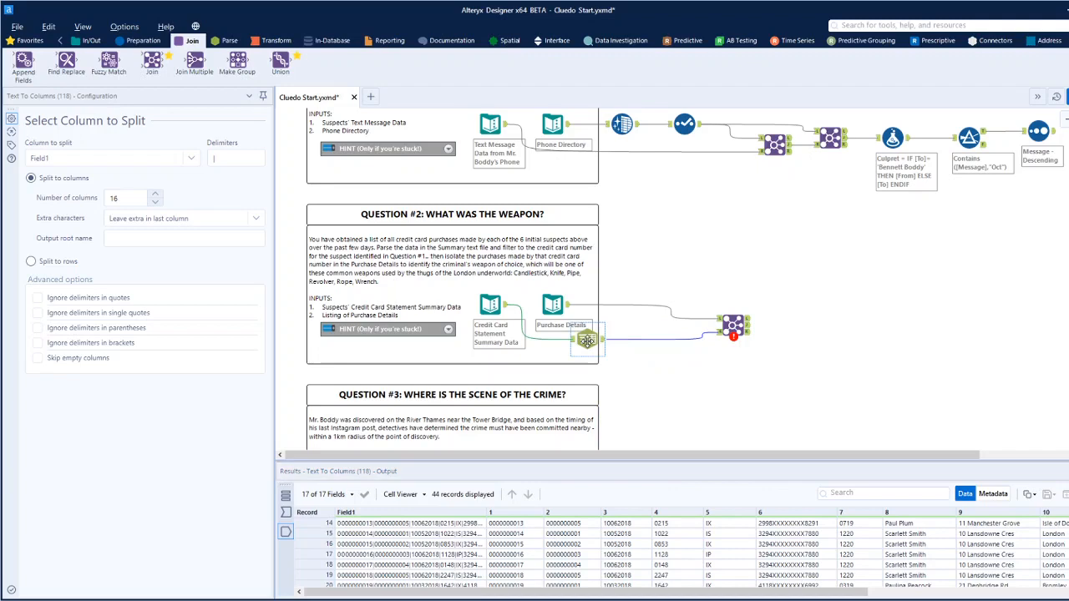
{"action": "left_click", "coordinate": [562, 311]}
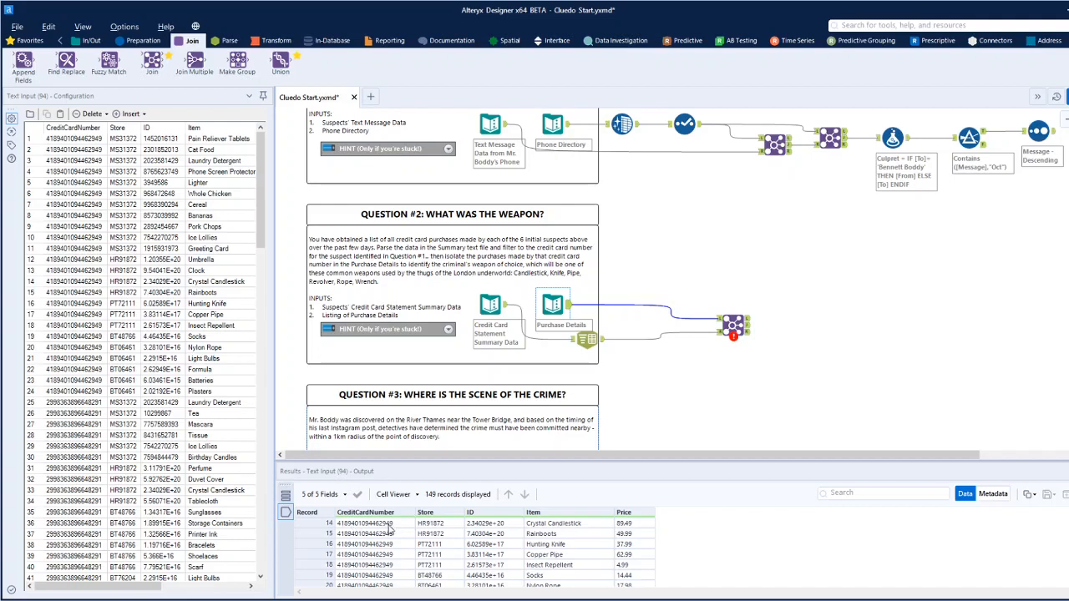
{"action": "left_click", "coordinate": [143, 40]}
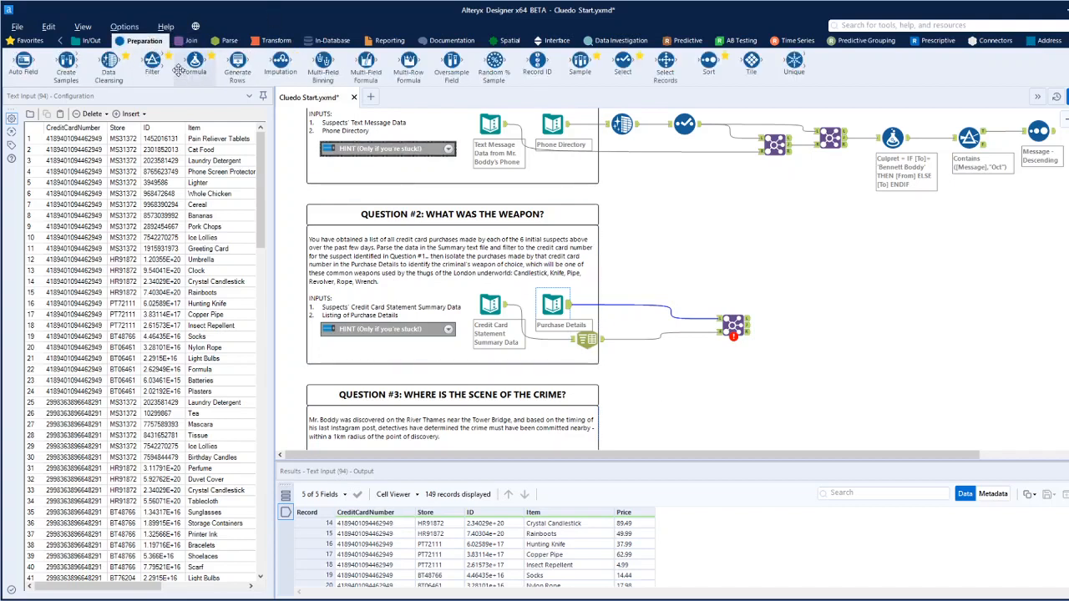
{"action": "left_click_drag", "start_coordinate": [195, 63], "coordinate": [628, 304]}
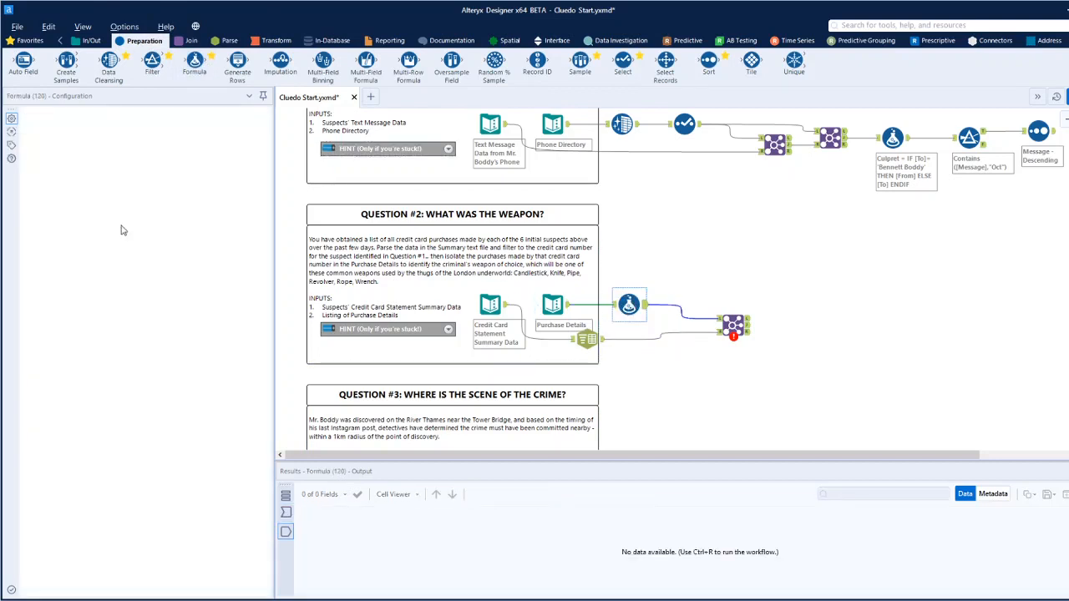
{"action": "left_click", "coordinate": [123, 130]}
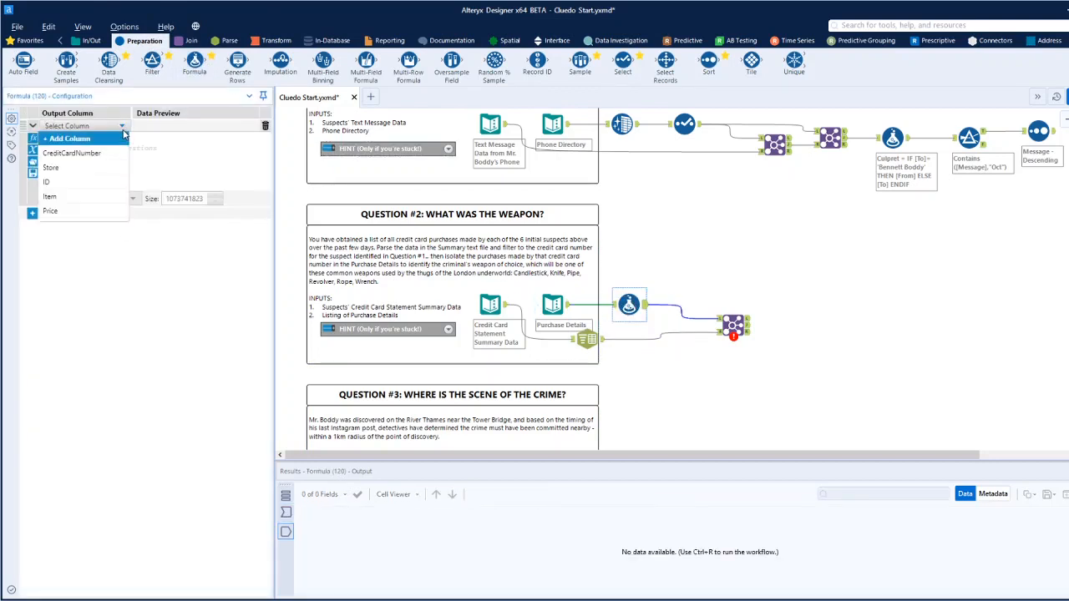
{"action": "left_click", "coordinate": [77, 154]}
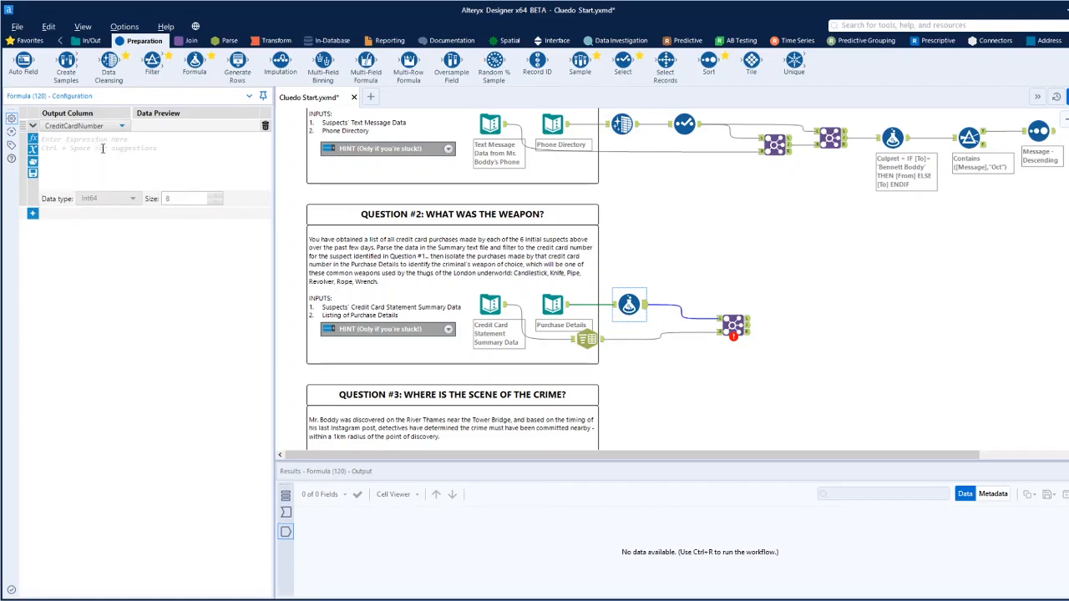
Begin the CreditCardNumber expression with the number's first four characters and an opening text quote: (Left([CreditCardNumber], 4) + '.
{"action": "left_click", "coordinate": [33, 138]}
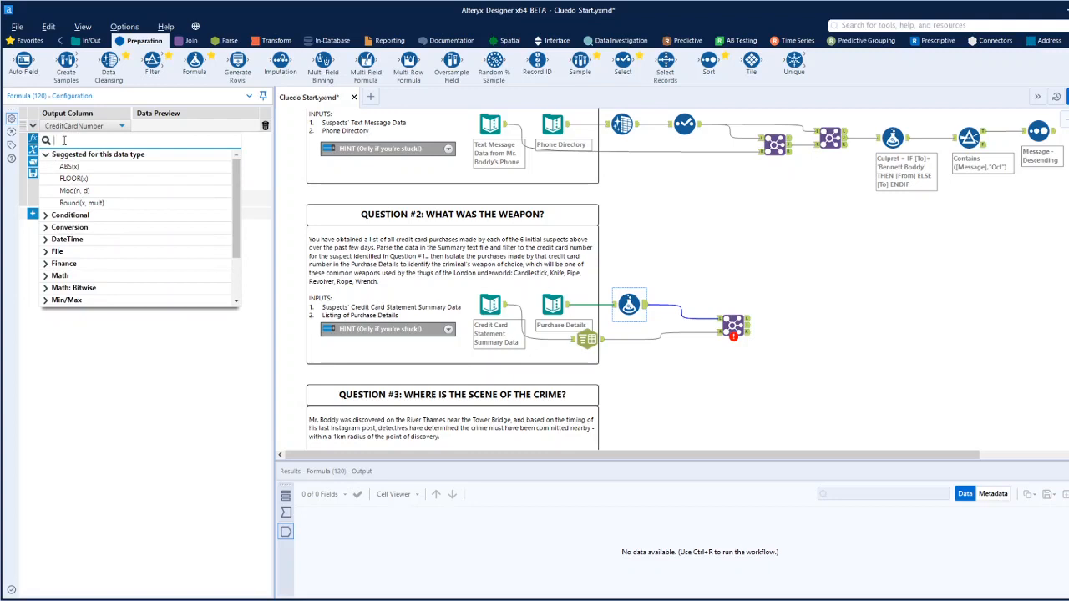
{"action": "type", "text": "["}
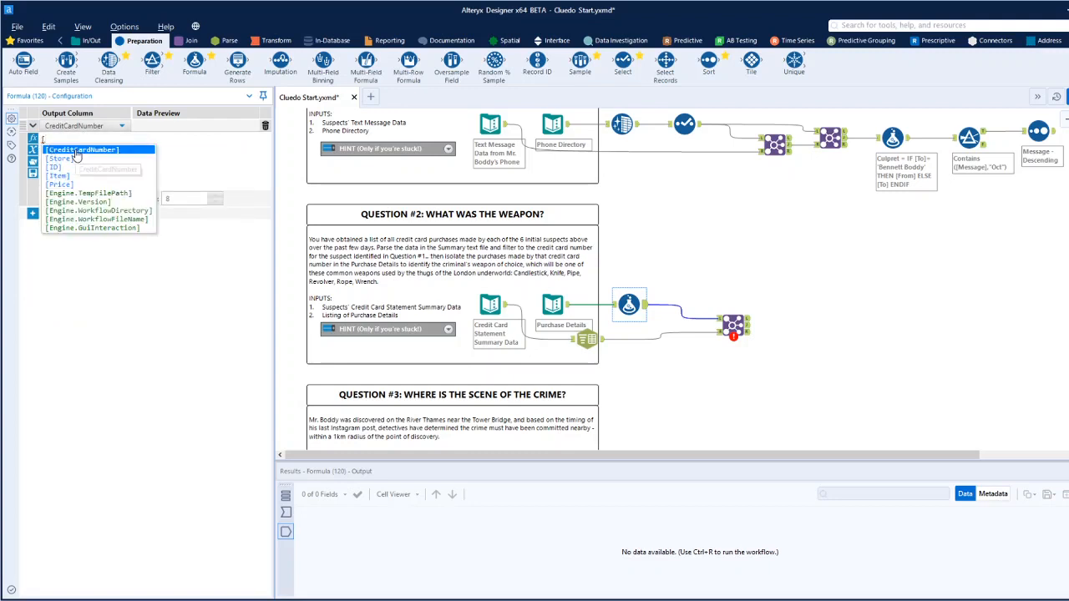
{"action": "left_click", "coordinate": [45, 139]}
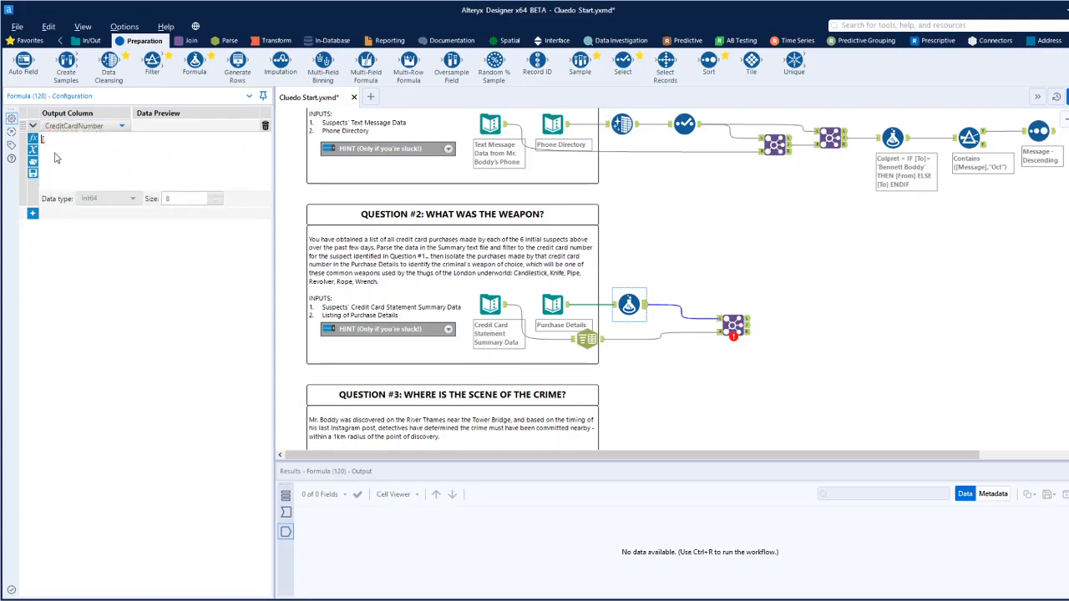
{"action": "type", "text": "("}
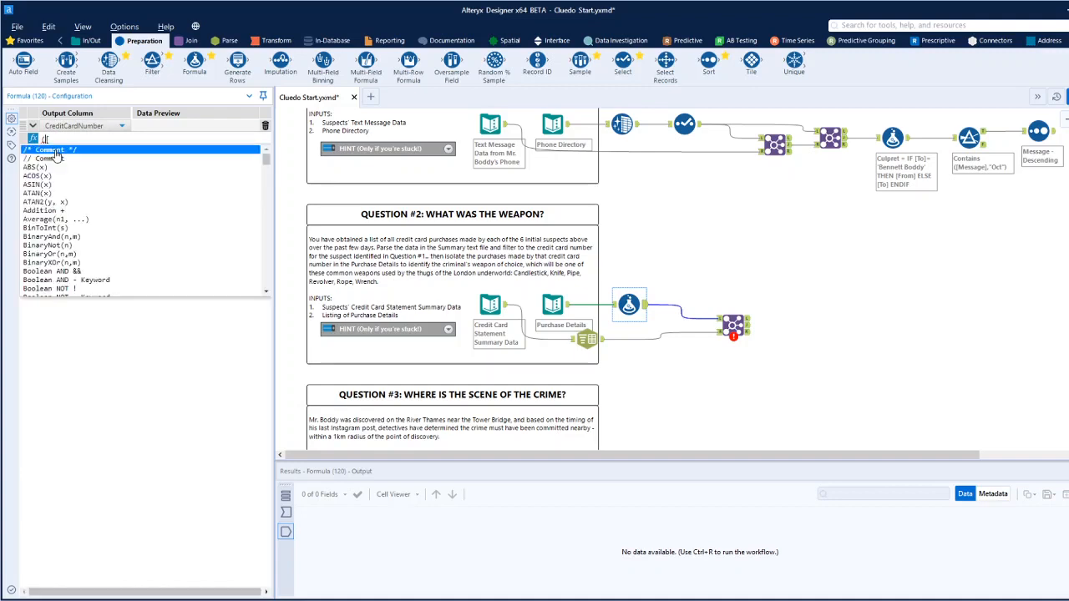
{"action": "type", "text": "left"}
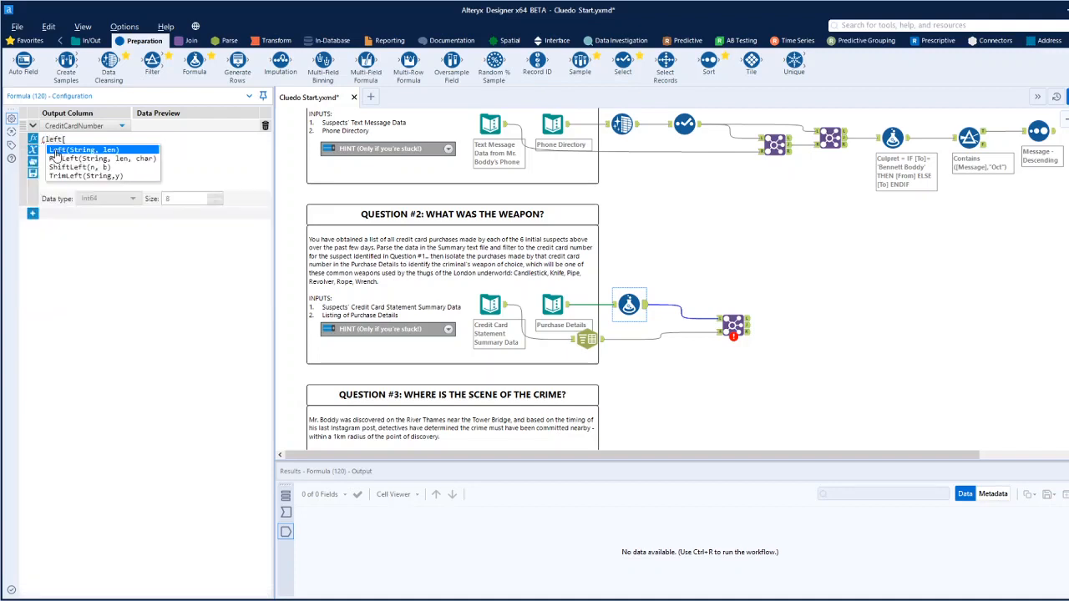
{"action": "left_click", "coordinate": [55, 150]}
{"action": "type", "text": "[, len)["}
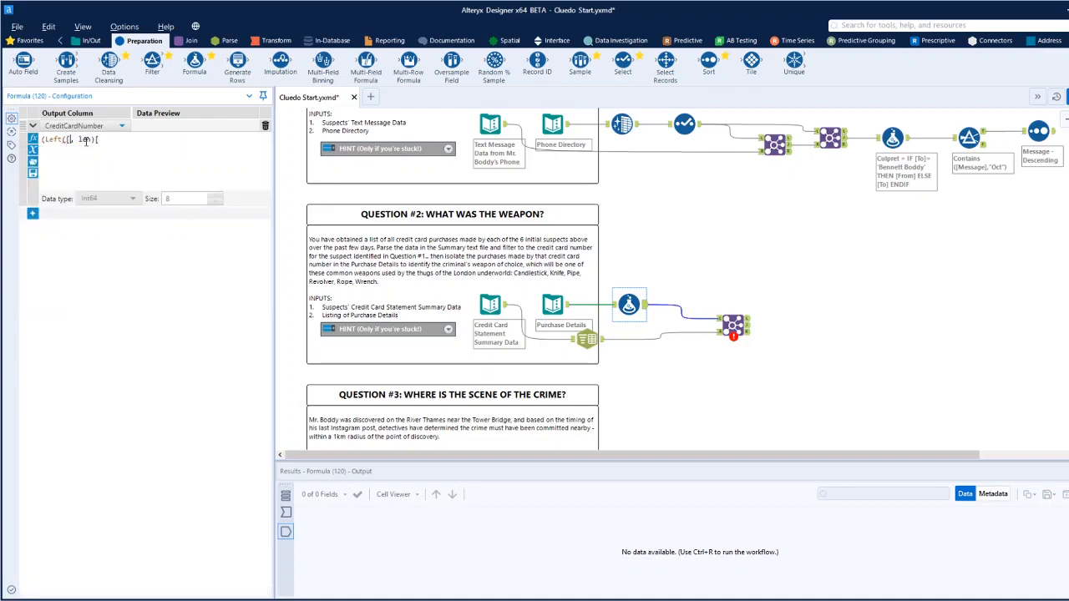
{"action": "left_click", "coordinate": [97, 152]}
{"action": "left_click_drag", "start_coordinate": [163, 139], "coordinate": [149, 140]}
{"action": "type", "text": "4"}
{"action": "left_click", "coordinate": [173, 141]}
{"action": "key", "text": "BackSpace"}
Check the masked CardNumber format in the parsed summary data and complete the formula's masking text as 'XXXXXXXX'.
{"action": "left_click", "coordinate": [587, 338]}
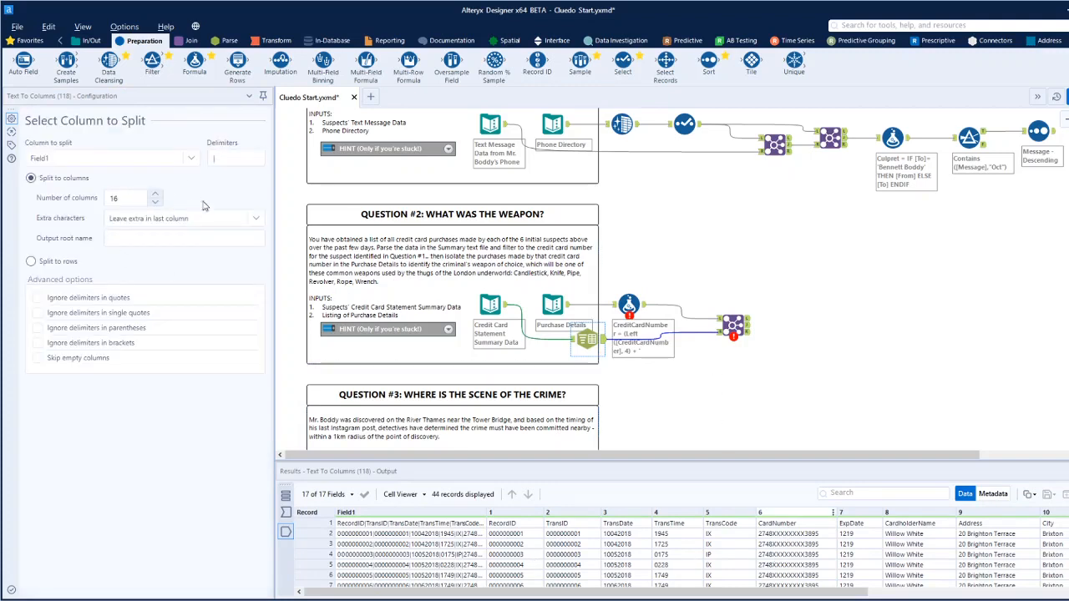
{"action": "left_click", "coordinate": [629, 303]}
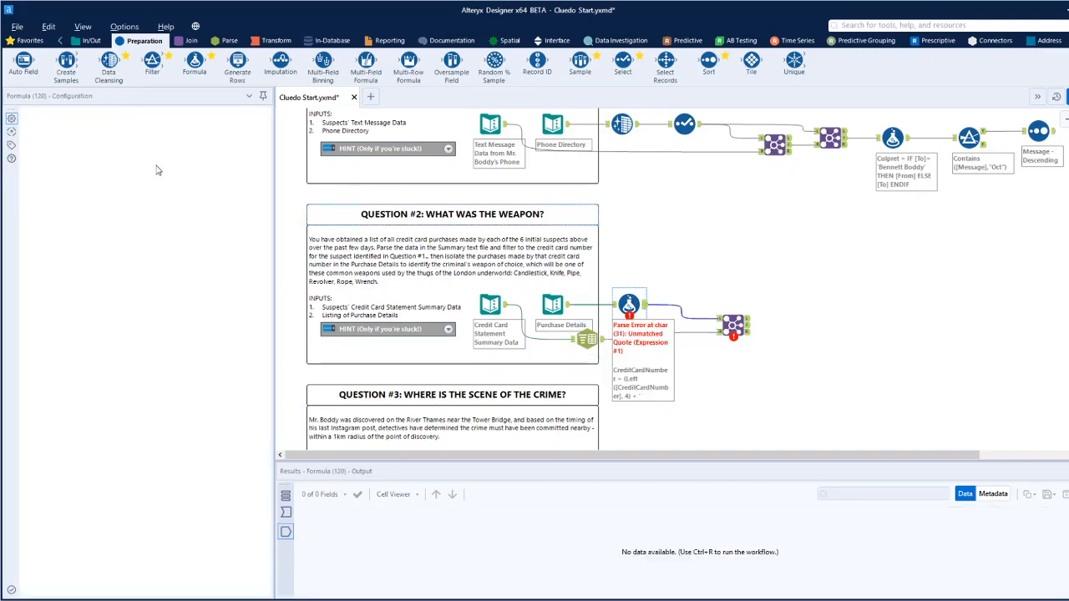
{"action": "left_click", "coordinate": [181, 140]}
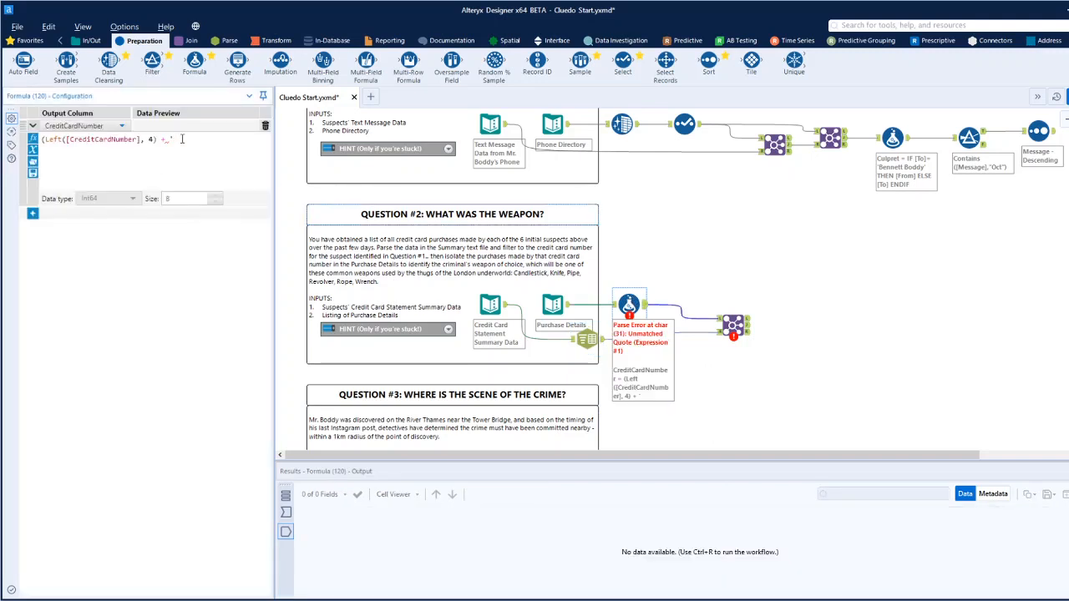
{"action": "type", "text": "XXXXXXXX'"}
Append + Right([CreditCardNumber], 4) to the masking expression and remove the unneeded opening parenthesis before Left.
{"action": "type", "text": "+ right"}
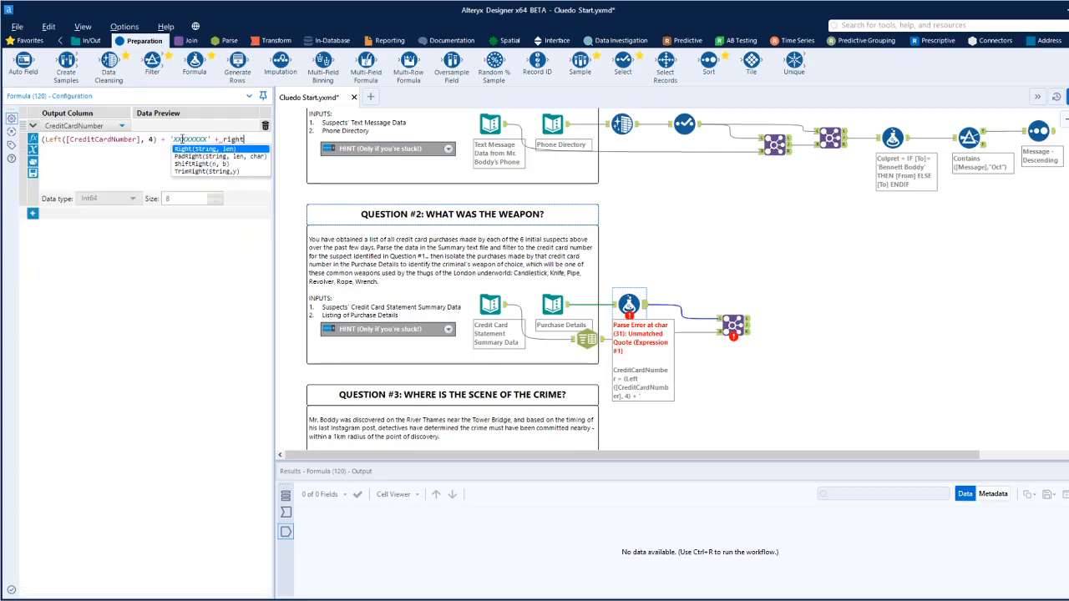
{"action": "left_click", "coordinate": [187, 150]}
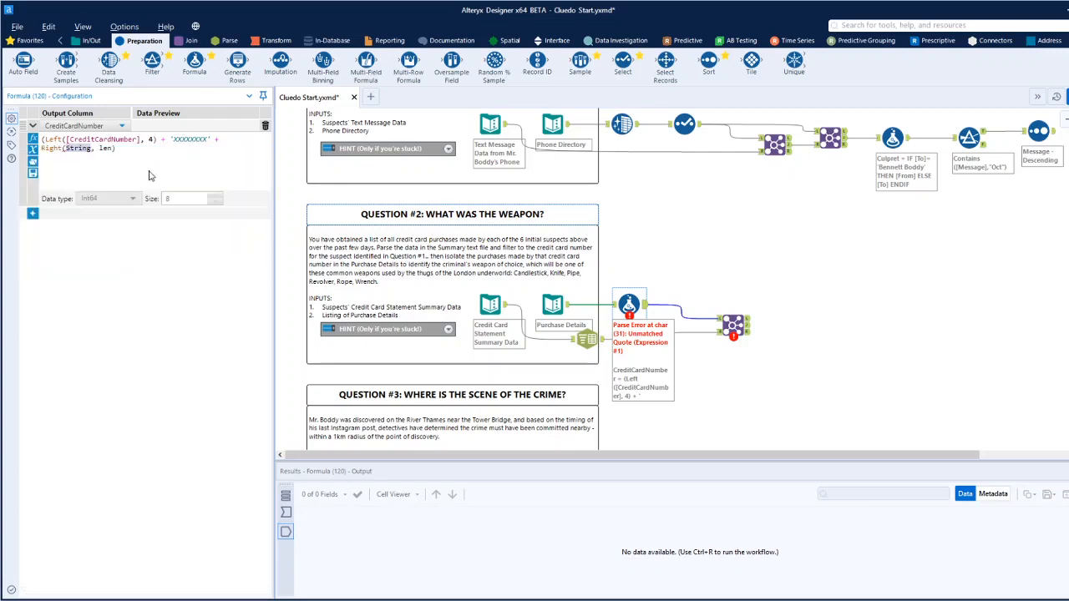
{"action": "type", "text": "["}
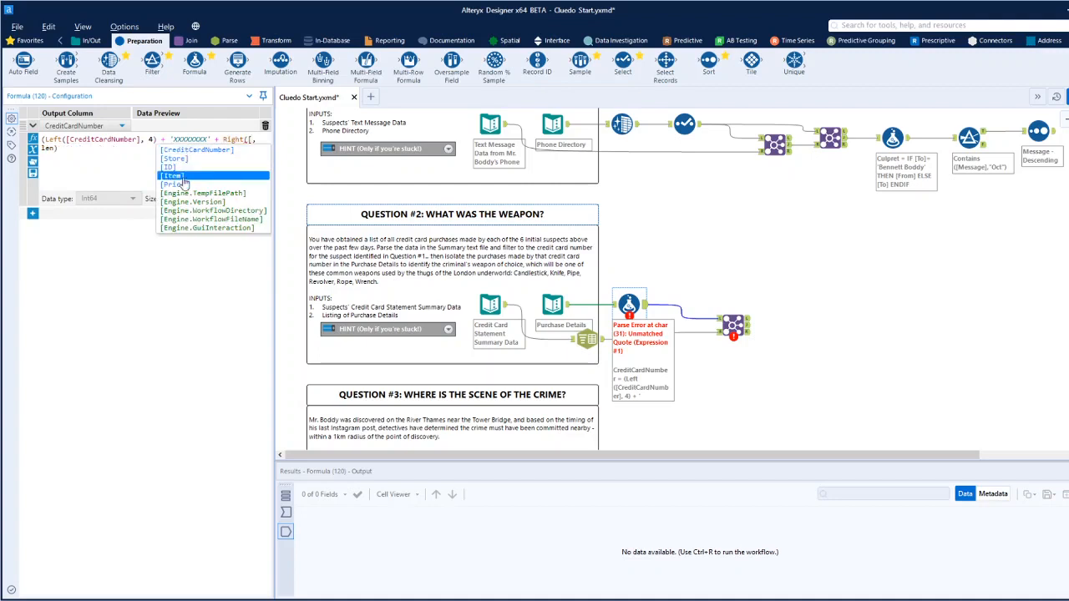
{"action": "left_click", "coordinate": [196, 149]}
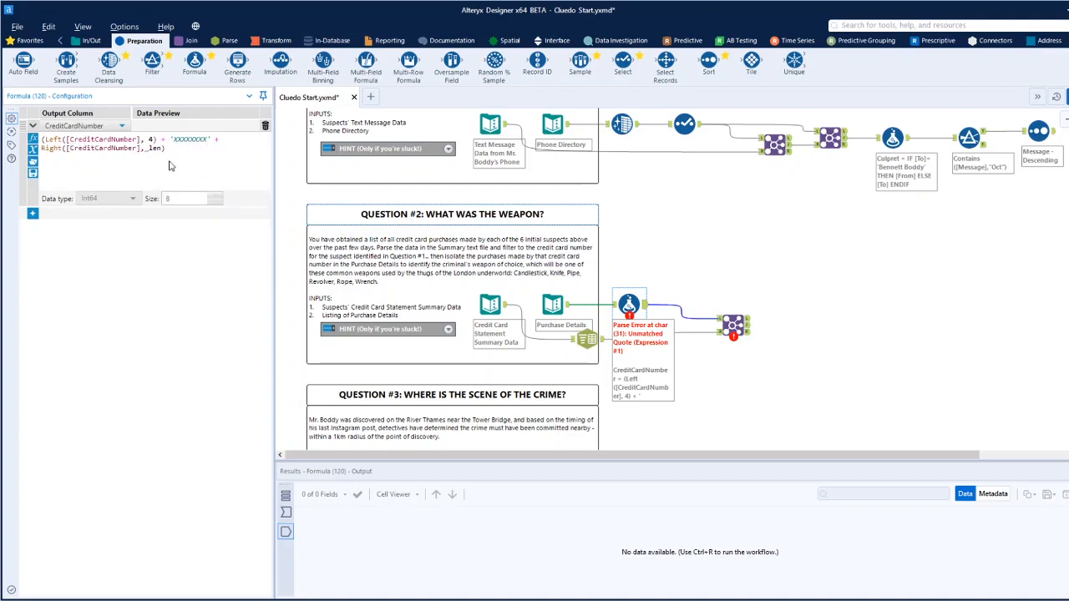
{"action": "double_click", "coordinate": [154, 149]}
{"action": "type", "text": "4"}
{"action": "left_click", "coordinate": [944, 281]}
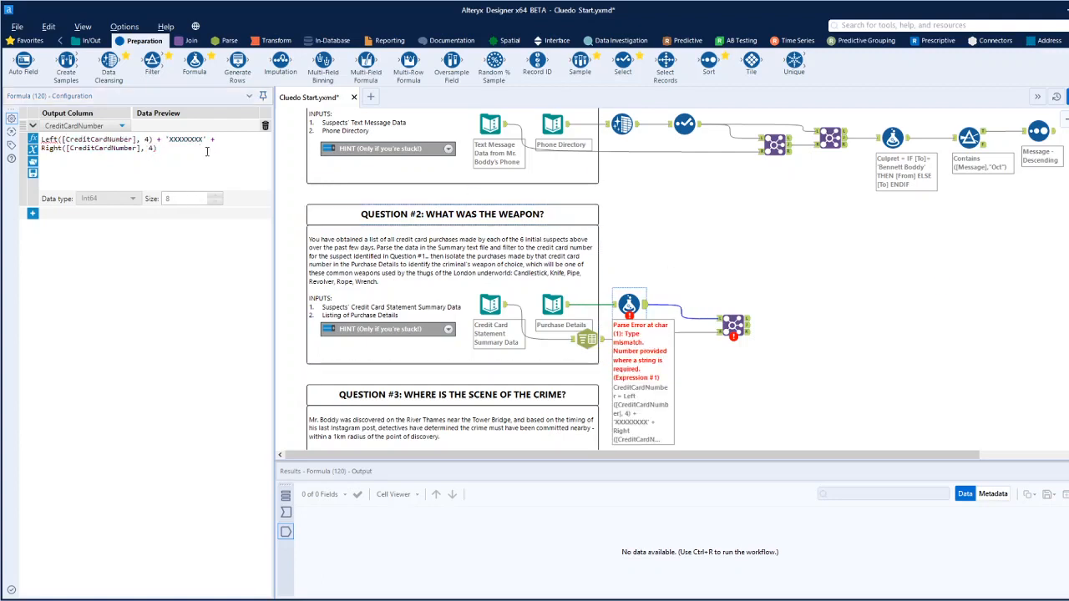
Send the masking formula to a new column named Credit Card Alias with data type V_String, and run the workflow.
{"action": "left_click", "coordinate": [81, 125]}
{"action": "left_click", "coordinate": [77, 138]}
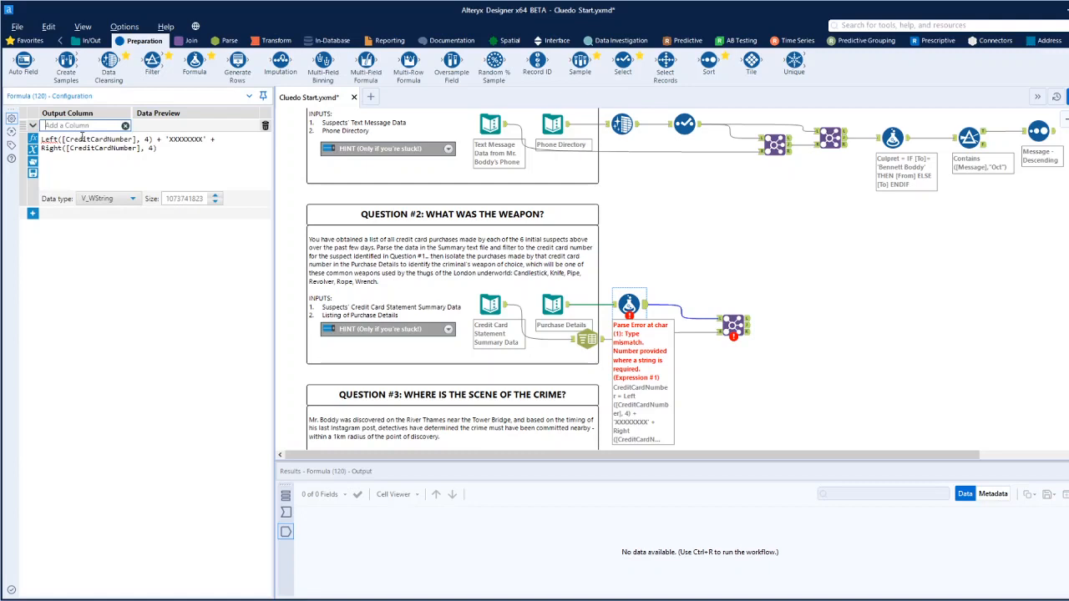
{"action": "type", "text": "Credit Card Alias"}
{"action": "left_click", "coordinate": [132, 199]}
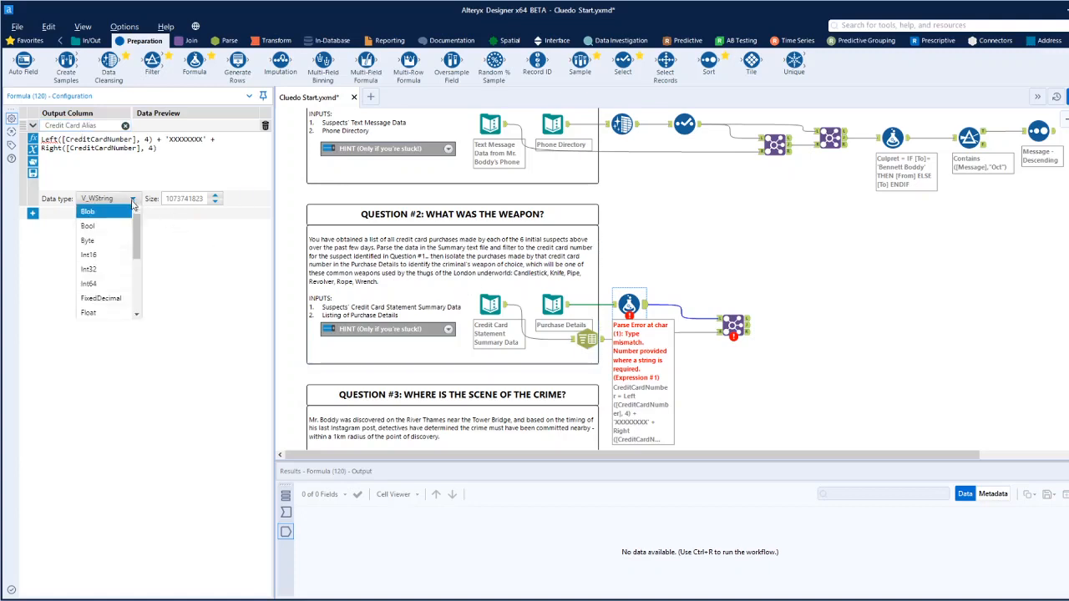
{"action": "scroll", "coordinate": [100, 267], "scroll_direction": "down", "scroll_amount": 3}
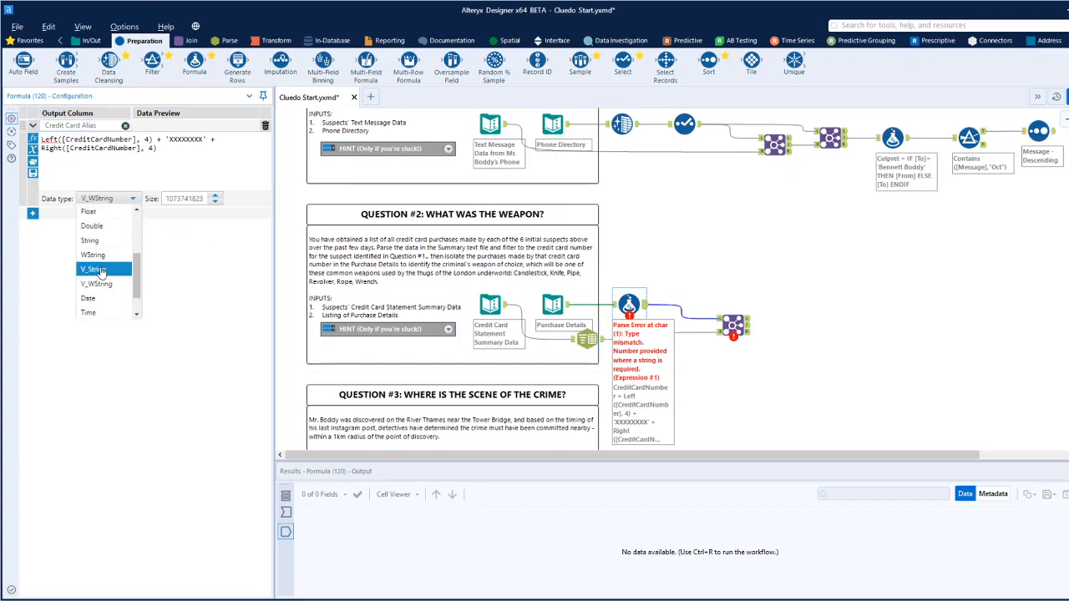
{"action": "left_click", "coordinate": [100, 269]}
{"action": "left_click", "coordinate": [890, 286]}
{"action": "key", "text": "ctrl+r"}
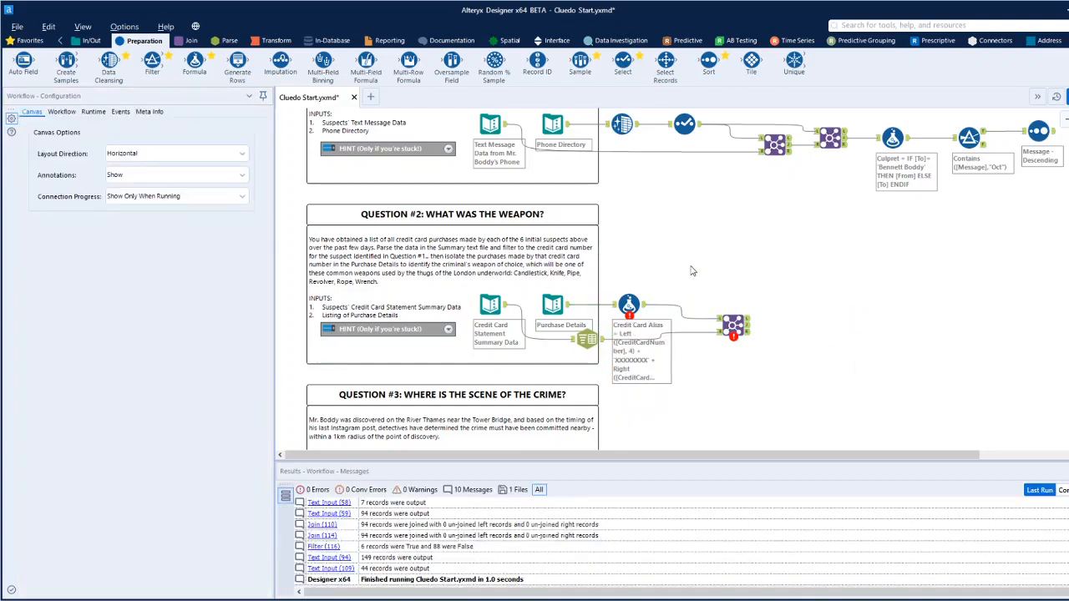
Insert a Select tool between Purchase Details and the Formula tool and change the credit card number field's type to V_String.
{"action": "left_click", "coordinate": [632, 300]}
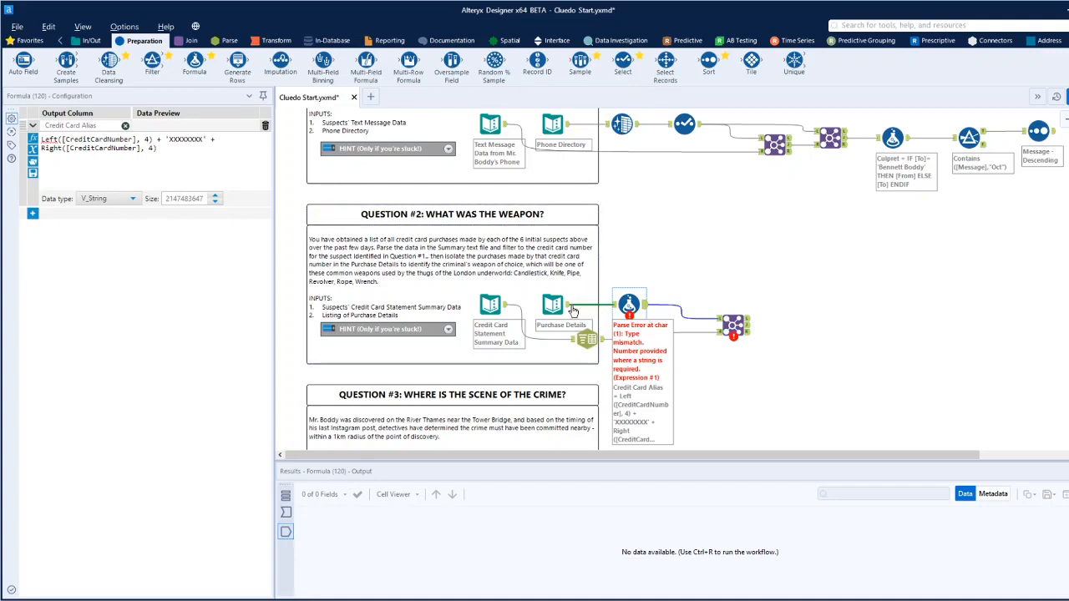
{"action": "left_click", "coordinate": [556, 305]}
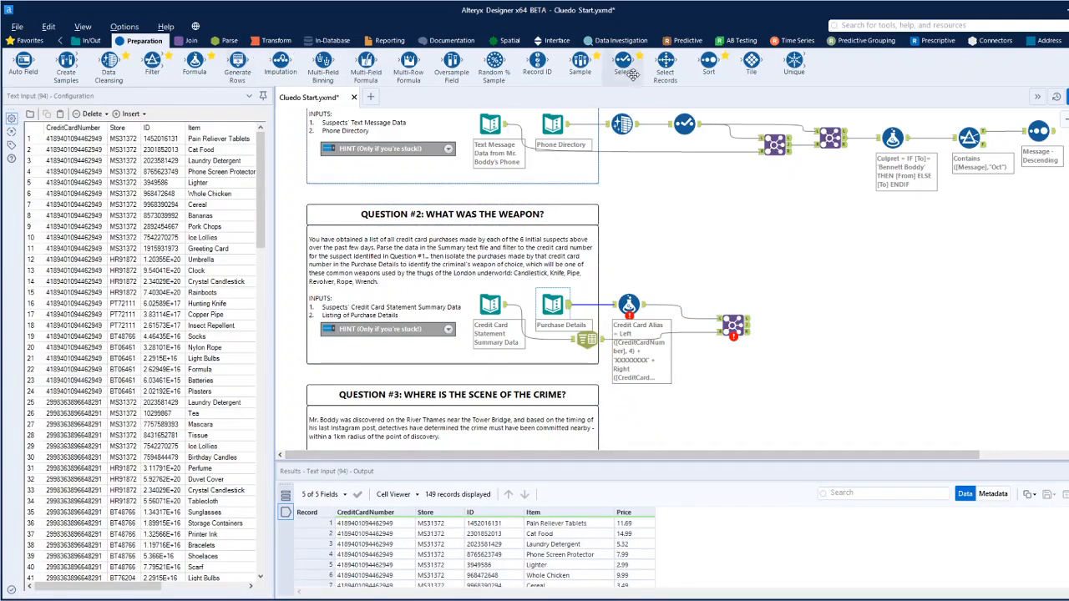
{"action": "left_click_drag", "start_coordinate": [623, 65], "coordinate": [600, 299]}
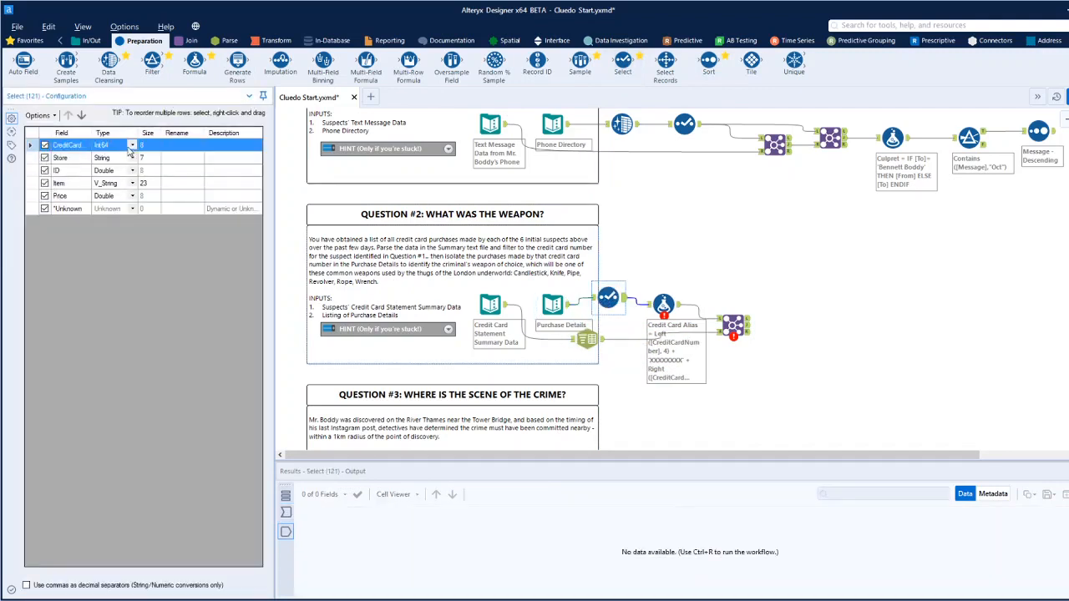
{"action": "left_click", "coordinate": [131, 146]}
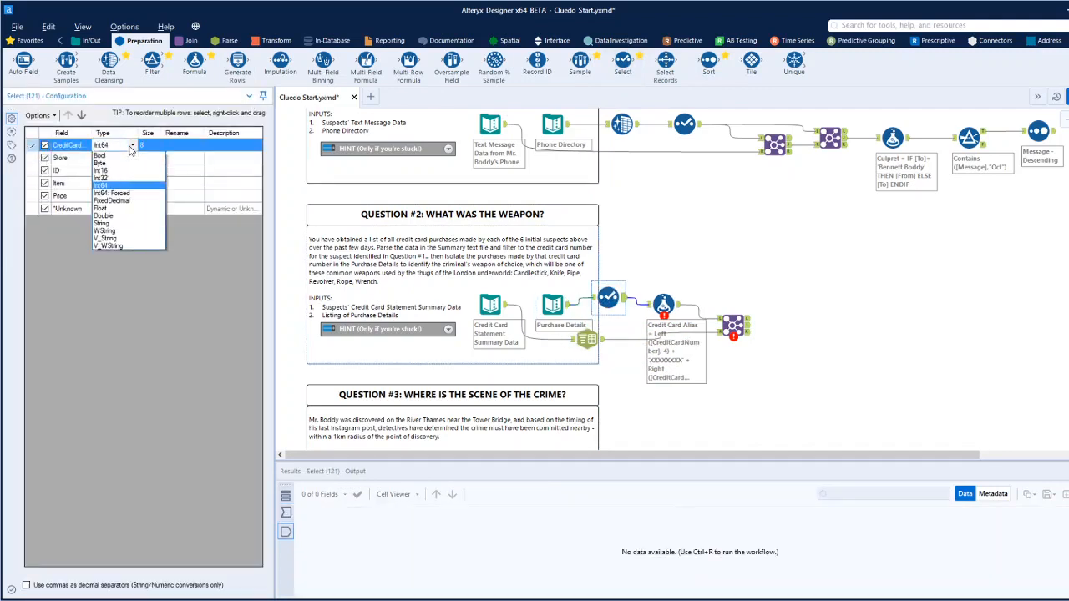
{"action": "left_click", "coordinate": [112, 238]}
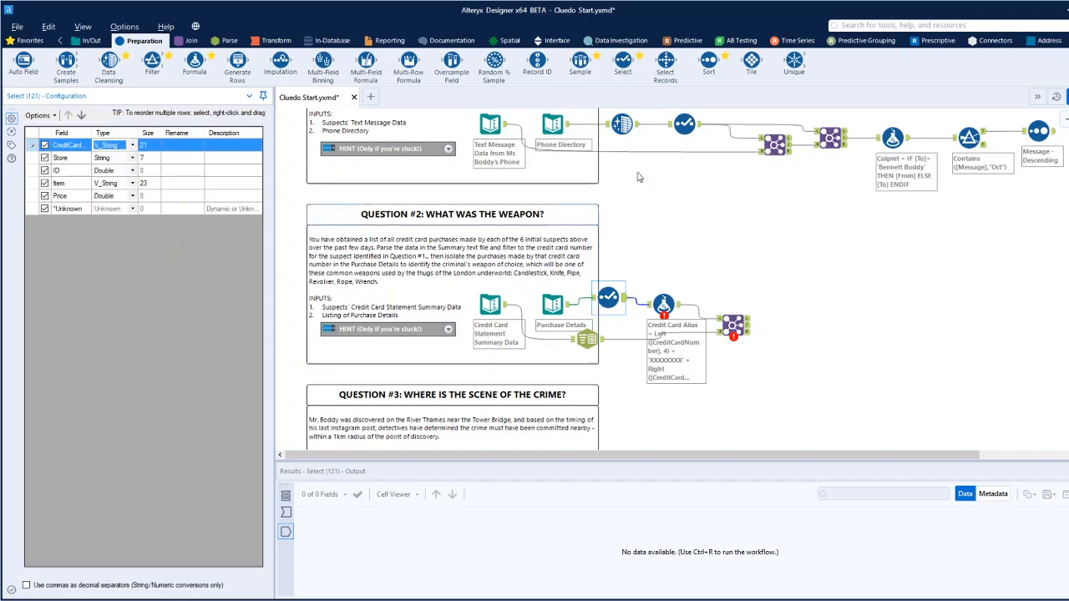
{"action": "left_click", "coordinate": [920, 245]}
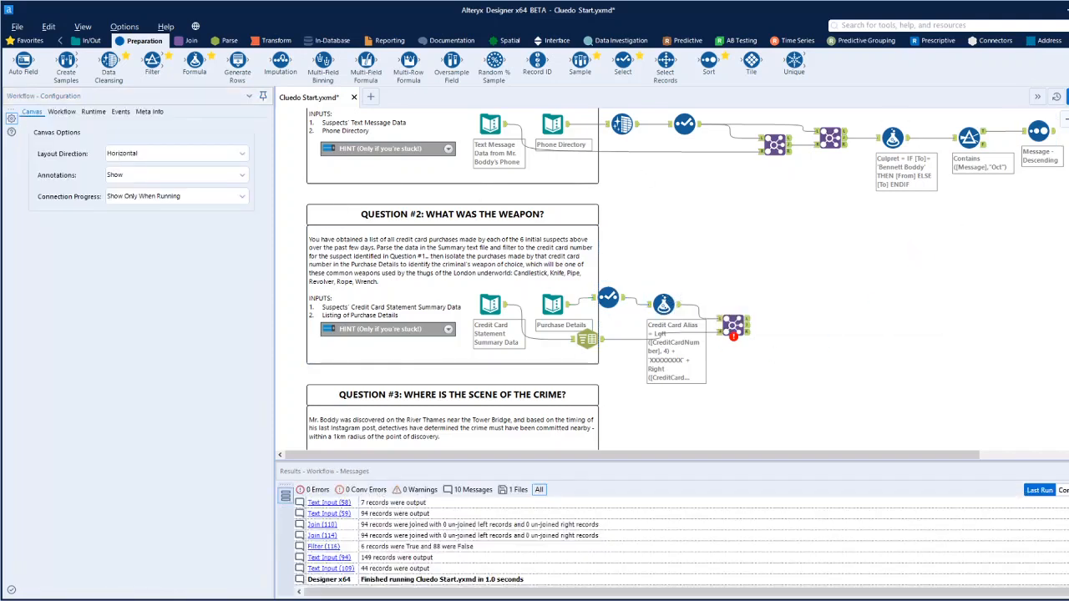
Set Credit Card Alias as the Join's left field and check the fields offered for the right side.
{"action": "left_click", "coordinate": [732, 326]}
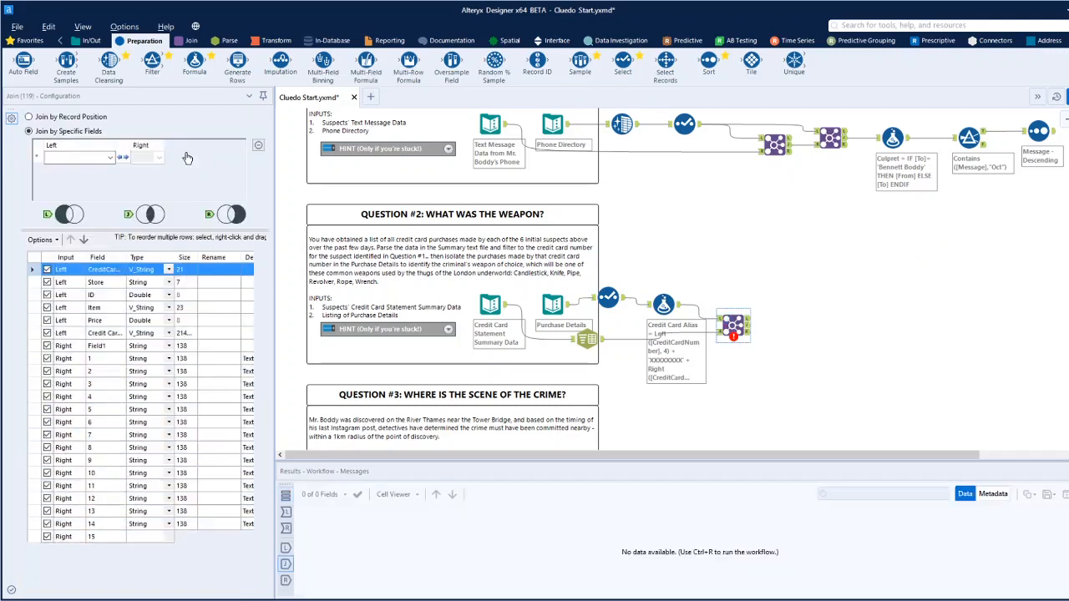
{"action": "left_click", "coordinate": [109, 158]}
{"action": "left_click", "coordinate": [107, 169]}
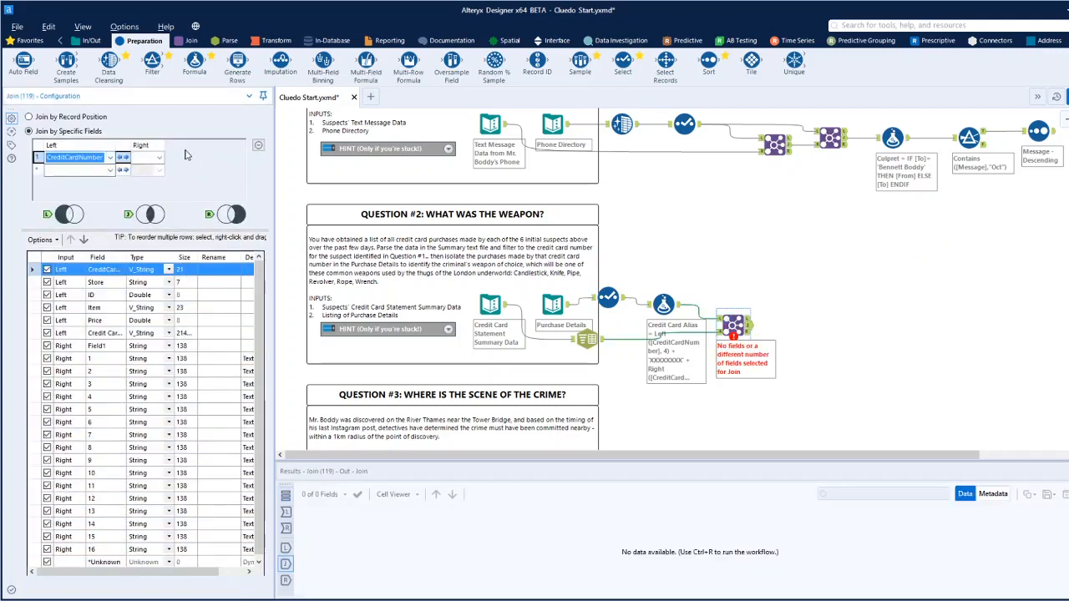
{"action": "left_click", "coordinate": [109, 158]}
{"action": "left_click", "coordinate": [89, 222]}
{"action": "left_click", "coordinate": [160, 157]}
{"action": "left_click", "coordinate": [159, 158]}
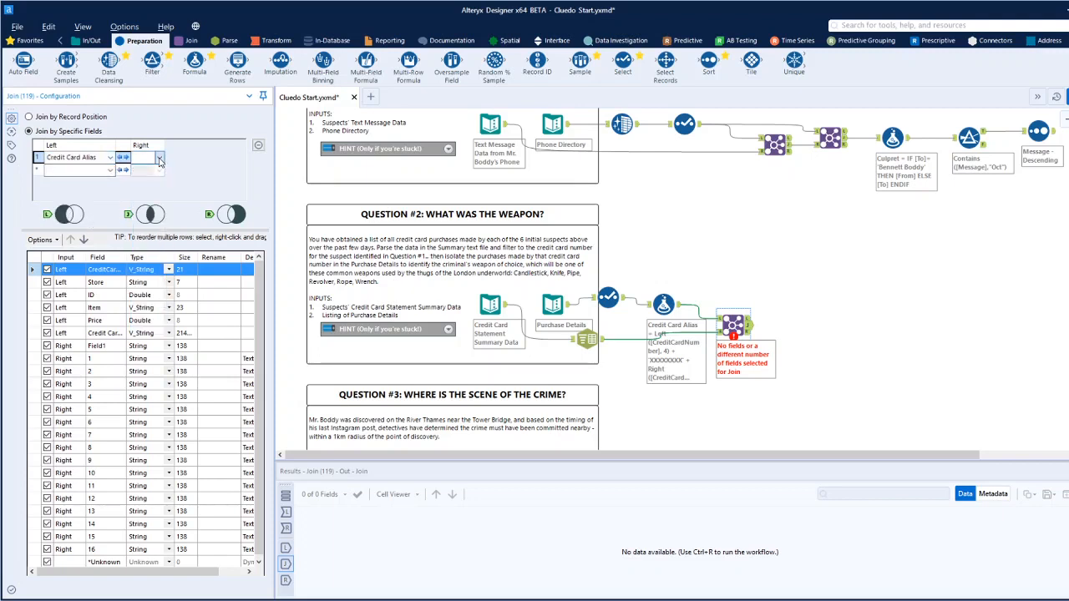
Insert a Dynamic Rename tool between Text To Columns and the Join, with rename mode Take Field Names from First Row of Data.
{"action": "left_click", "coordinate": [601, 344]}
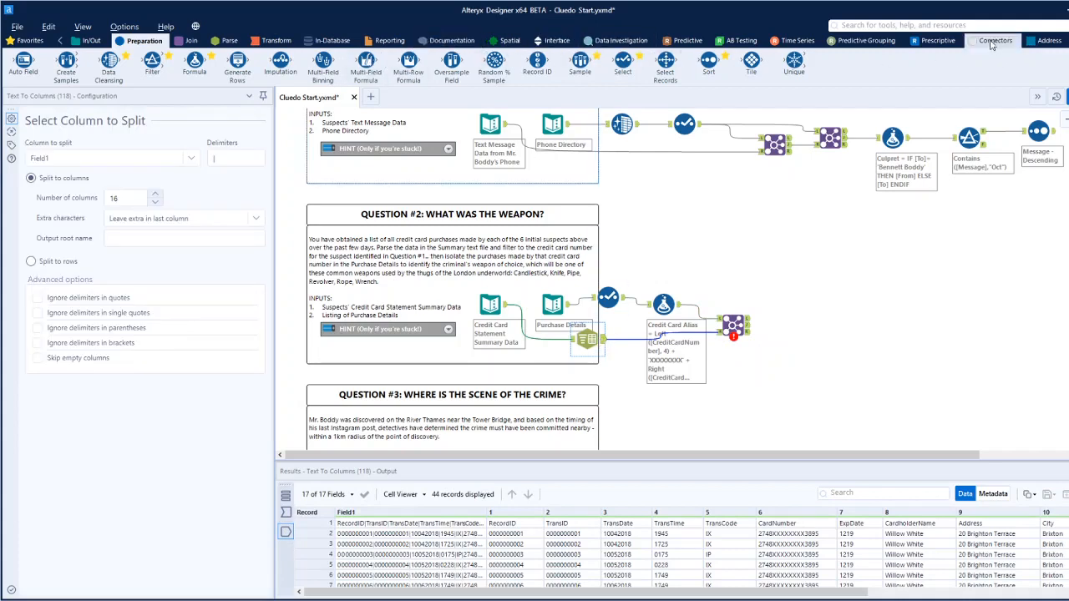
{"action": "left_click", "coordinate": [1068, 40]}
{"action": "left_click", "coordinate": [1066, 40]}
{"action": "left_click", "coordinate": [1066, 40]}
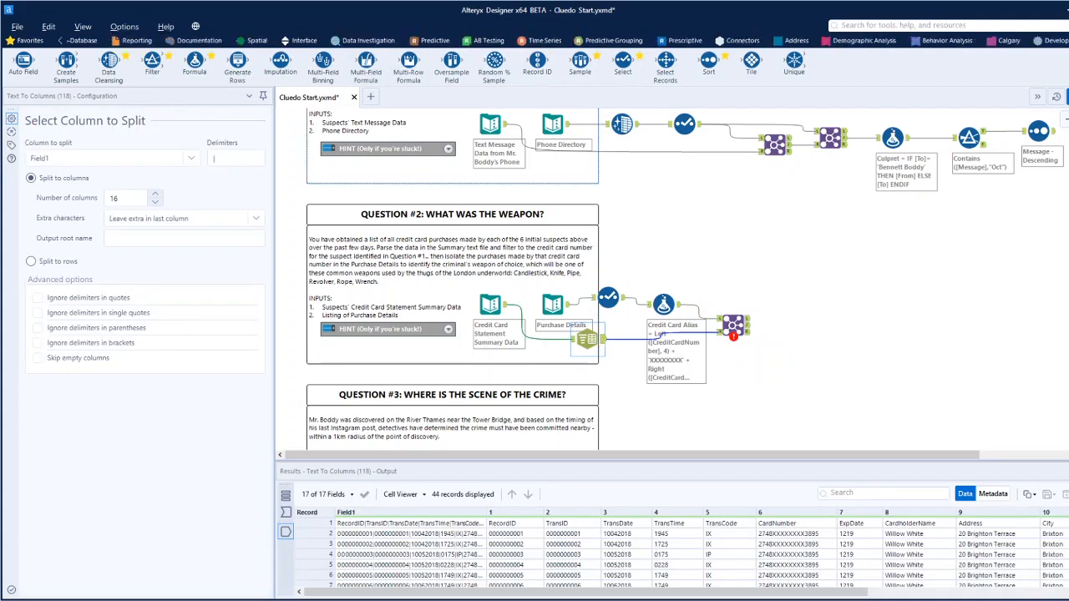
{"action": "left_click", "coordinate": [1066, 40]}
{"action": "left_click", "coordinate": [1066, 41]}
{"action": "left_click", "coordinate": [1066, 40]}
{"action": "left_click", "coordinate": [858, 42]}
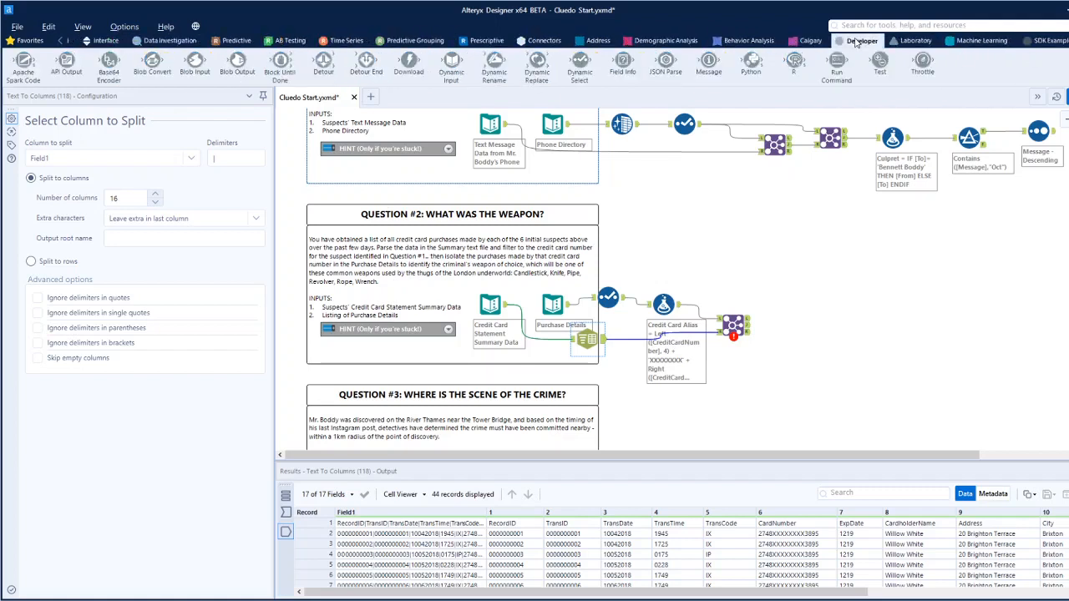
{"action": "left_click_drag", "start_coordinate": [494, 64], "coordinate": [636, 344]}
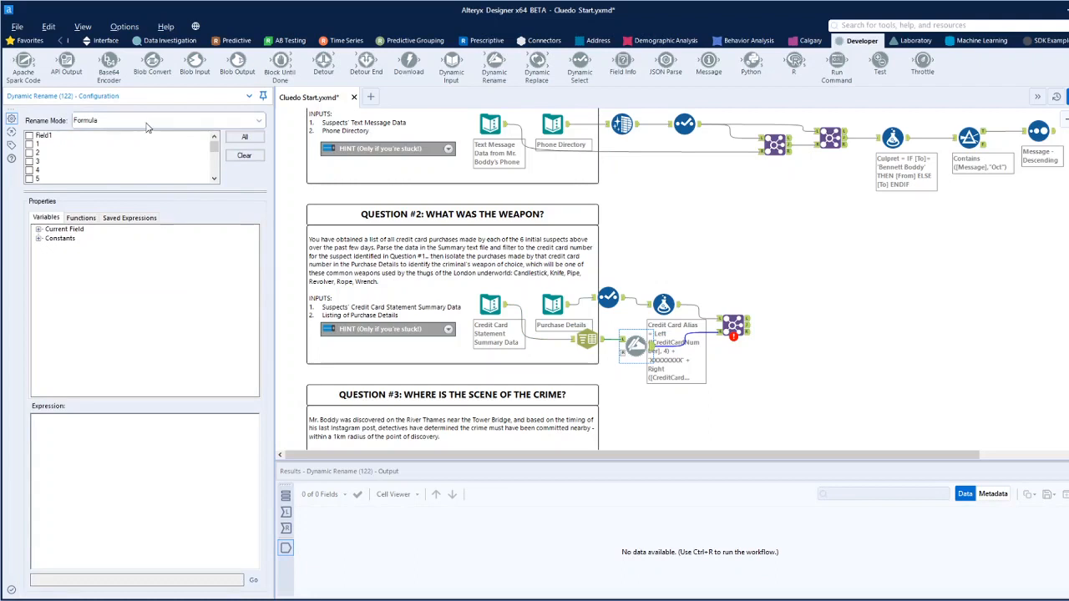
{"action": "left_click", "coordinate": [148, 122]}
{"action": "left_click", "coordinate": [101, 166]}
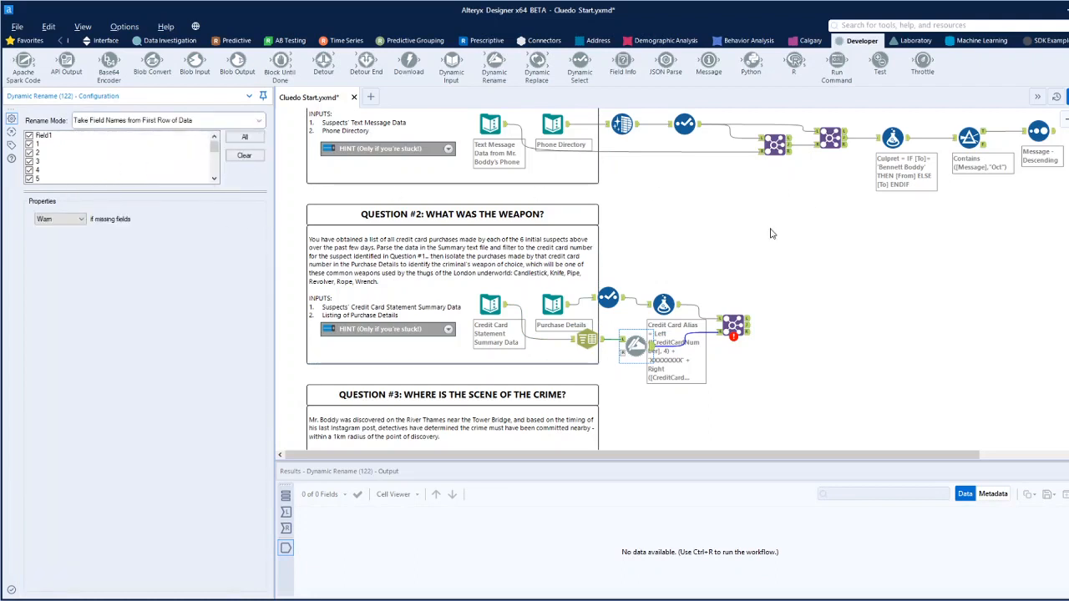
Select Field1 as the Join's right field and run the workflow.
{"action": "left_click", "coordinate": [736, 325]}
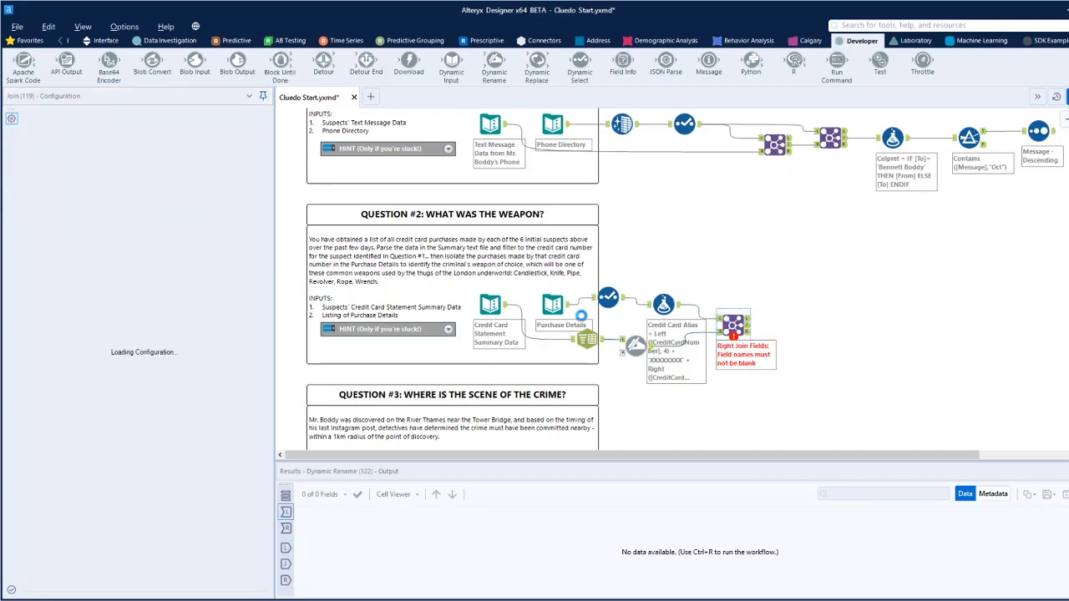
{"action": "left_click", "coordinate": [160, 158]}
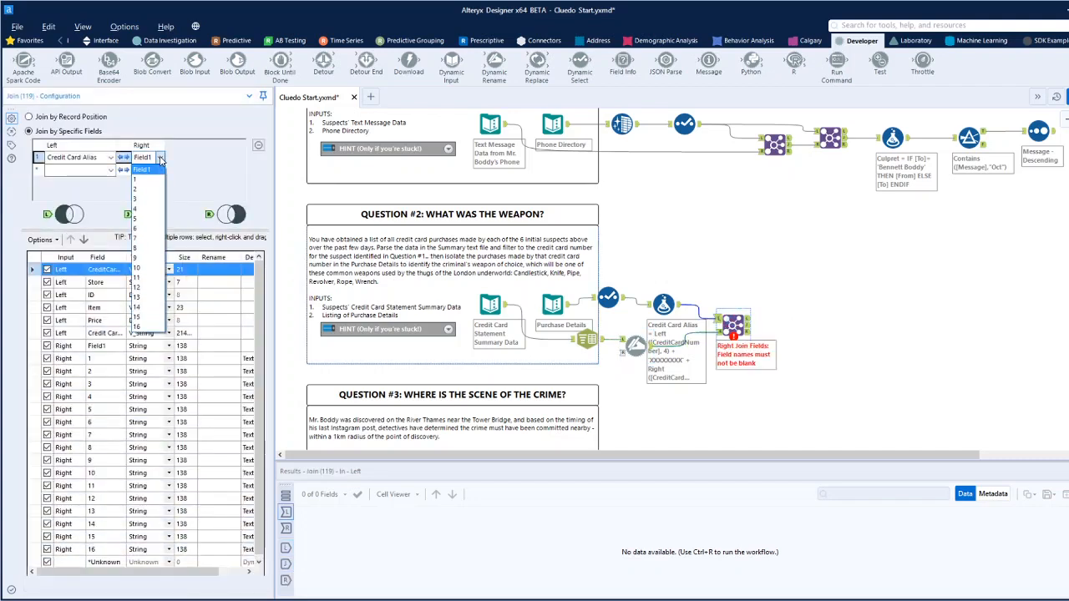
{"action": "left_click", "coordinate": [141, 169]}
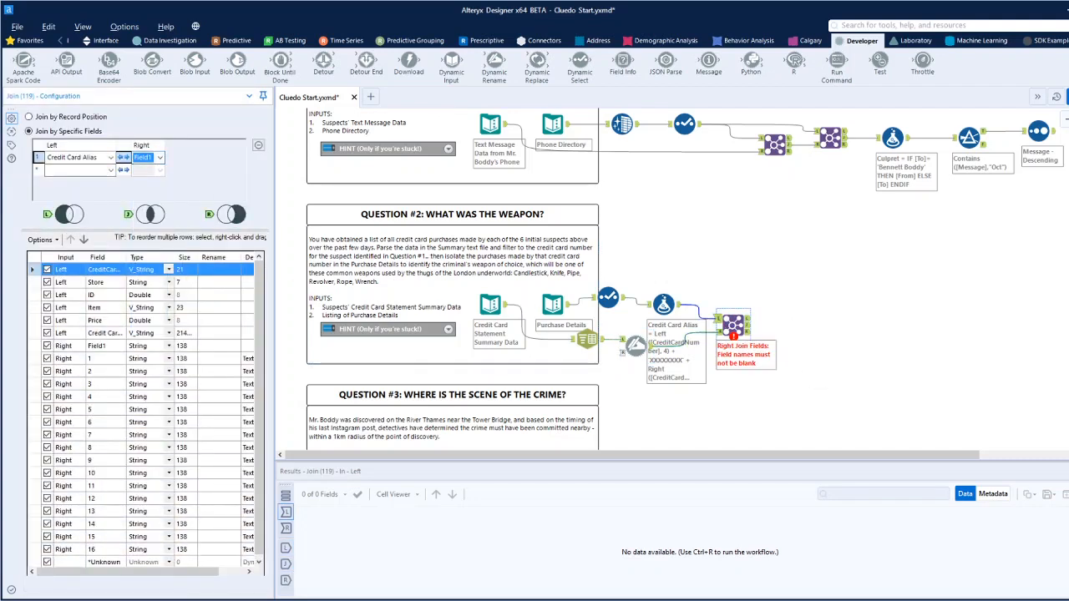
{"action": "key", "text": "ctrl+r"}
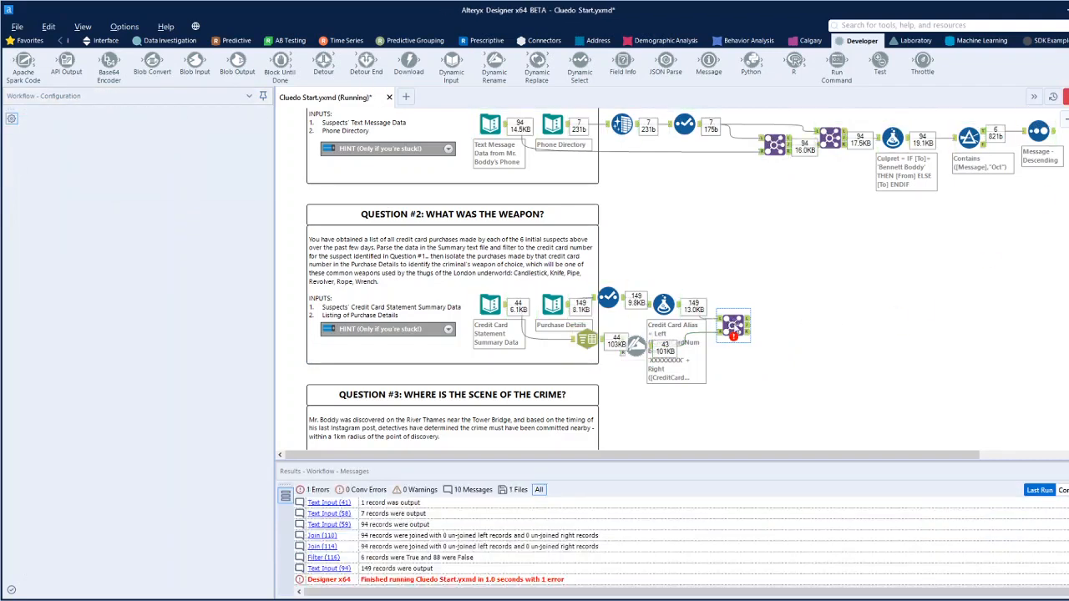
Change the Join's right field to CardNumber and run the workflow.
{"action": "left_click", "coordinate": [735, 329]}
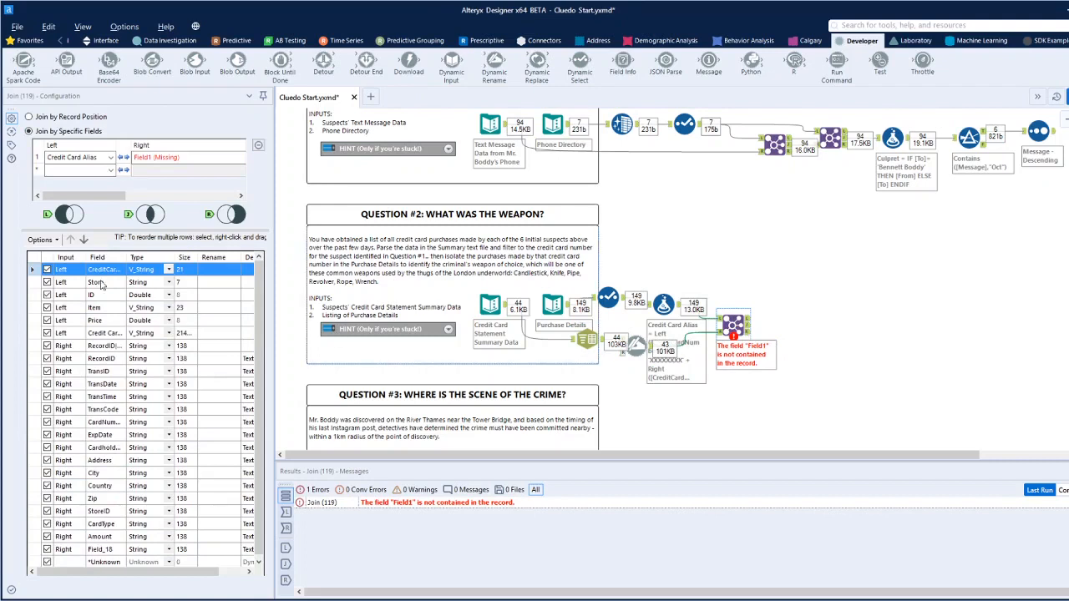
{"action": "left_click", "coordinate": [232, 158]}
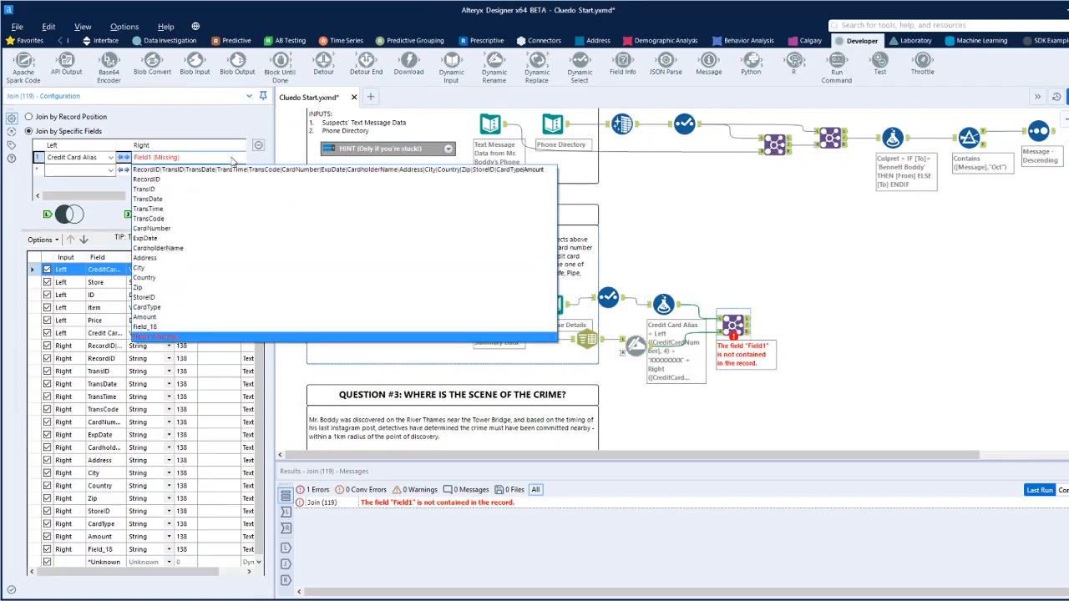
{"action": "left_click", "coordinate": [169, 229]}
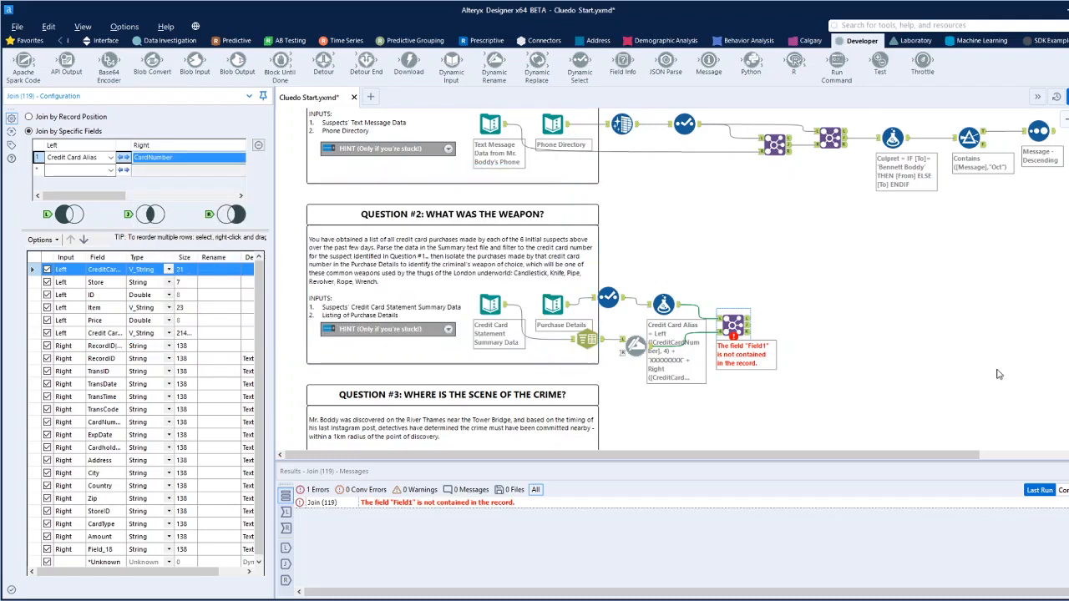
{"action": "left_click", "coordinate": [918, 335]}
{"action": "key", "text": "ctrl+r"}
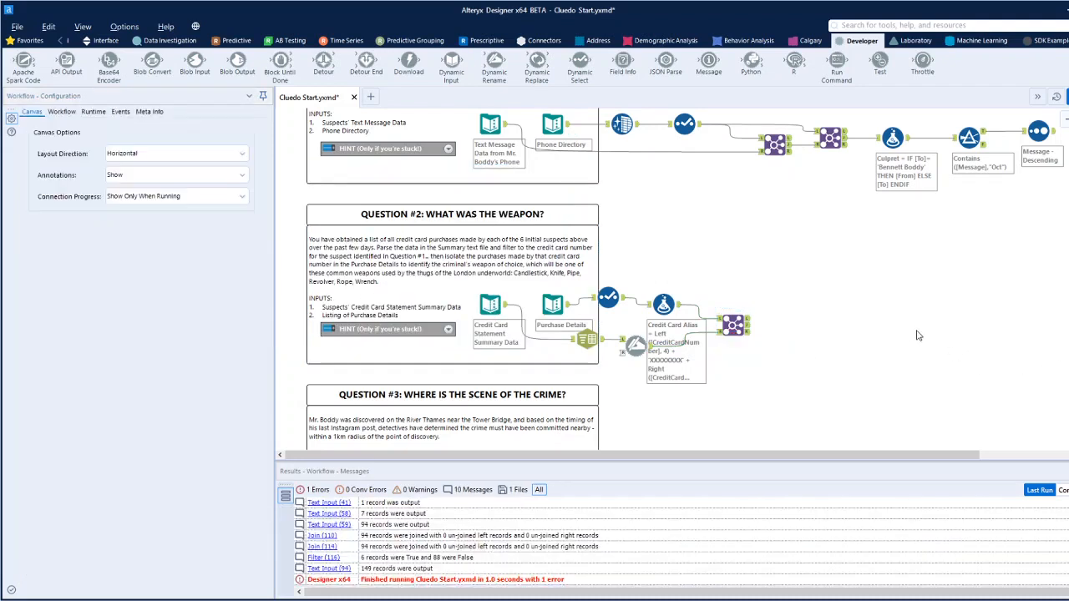
{"action": "key", "text": "ctrl+r"}
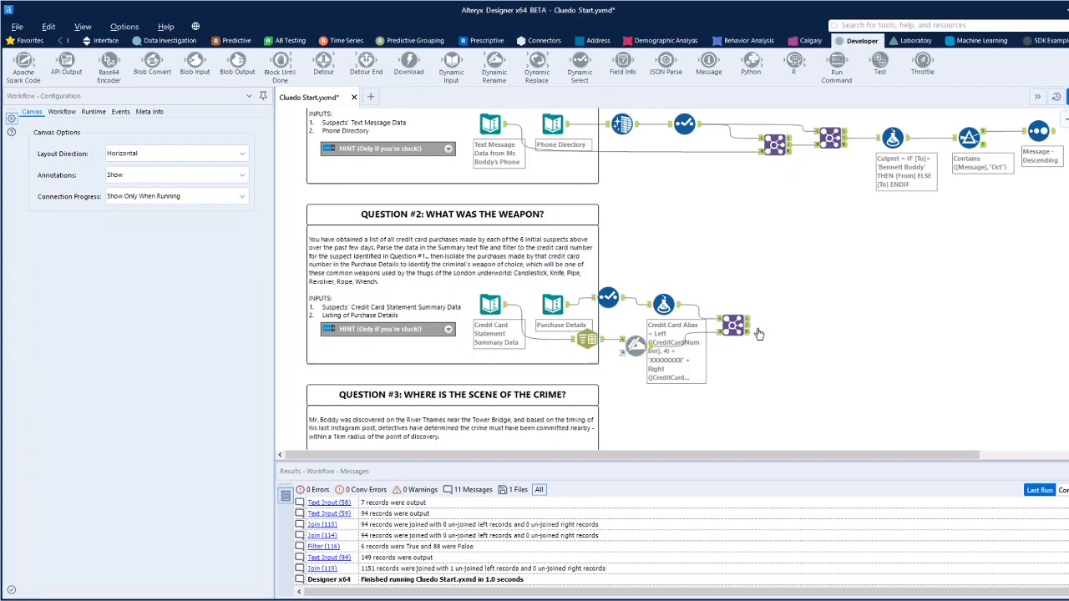
Examine the Join's joined output in Question #2, checking the card number and cardholder columns across the records.
{"action": "left_click", "coordinate": [733, 326]}
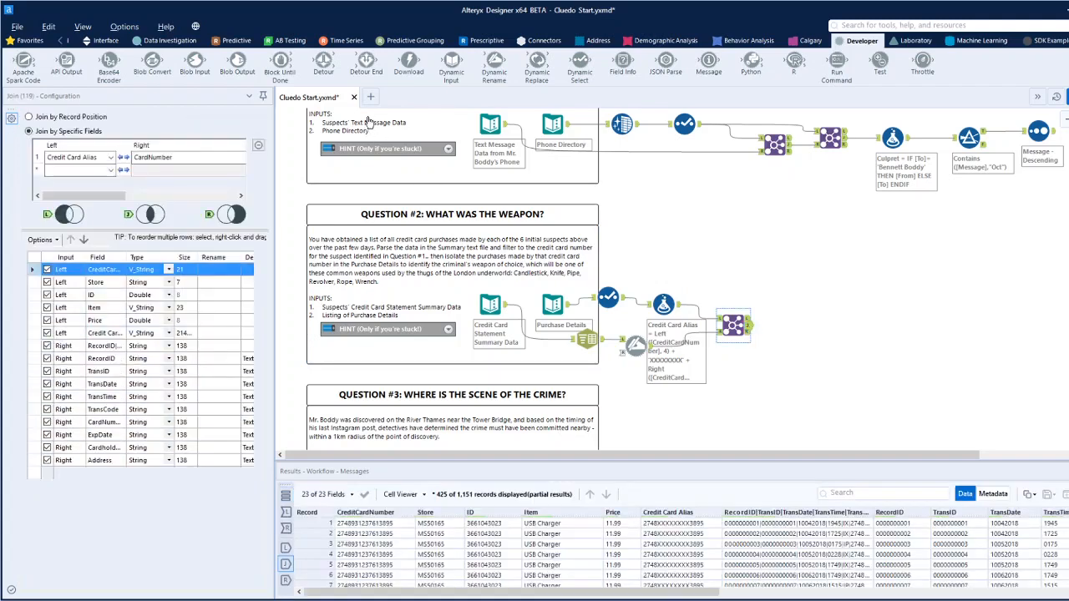
{"action": "left_click_drag", "start_coordinate": [503, 594], "coordinate": [870, 594]}
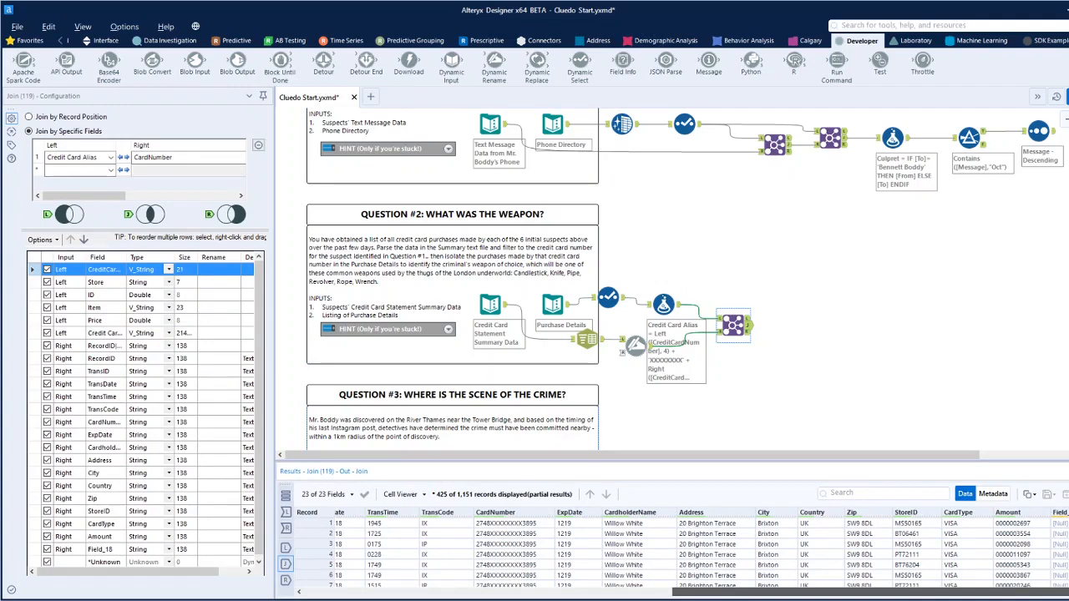
{"action": "left_click_drag", "start_coordinate": [870, 592], "coordinate": [770, 593]}
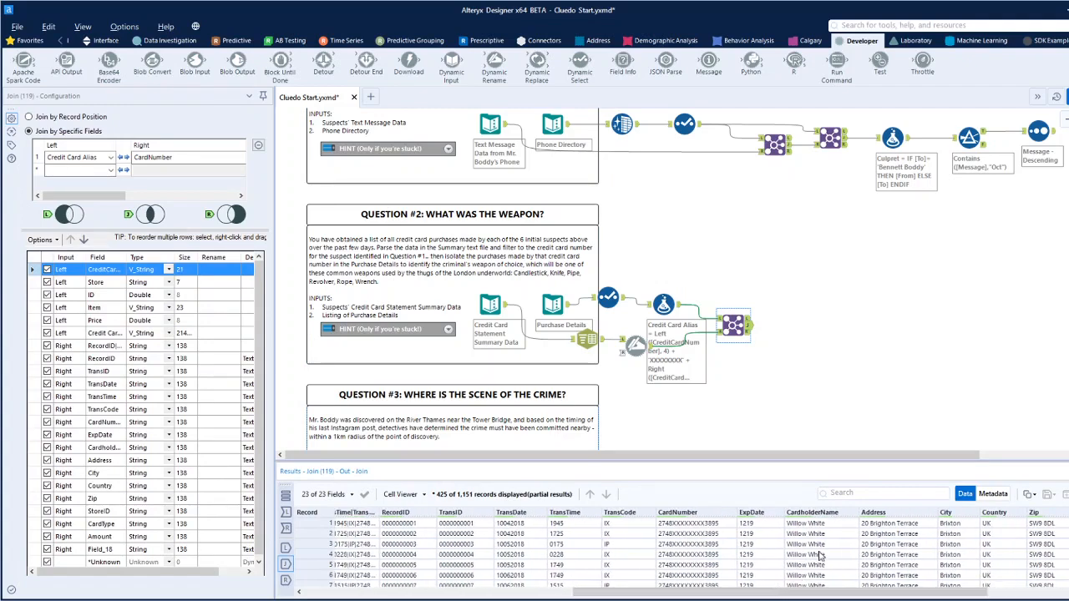
{"action": "scroll", "coordinate": [821, 543], "scroll_direction": "down", "scroll_amount": 17}
{"action": "scroll", "coordinate": [824, 561], "scroll_direction": "down", "scroll_amount": 3}
{"action": "scroll", "coordinate": [824, 555], "scroll_direction": "up", "scroll_amount": 4}
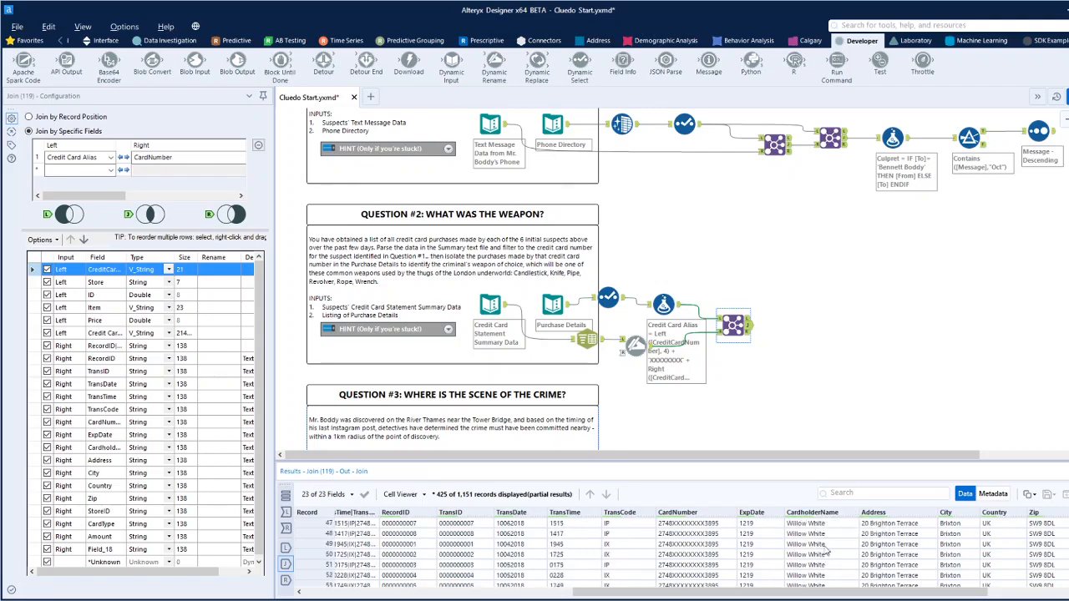
{"action": "scroll", "coordinate": [960, 251], "scroll_direction": "up", "scroll_amount": 3}
Copy the culprit's name without headers from the Sort output record dated 07 Oct 18 at 13:30.
{"action": "left_click", "coordinate": [1050, 227]}
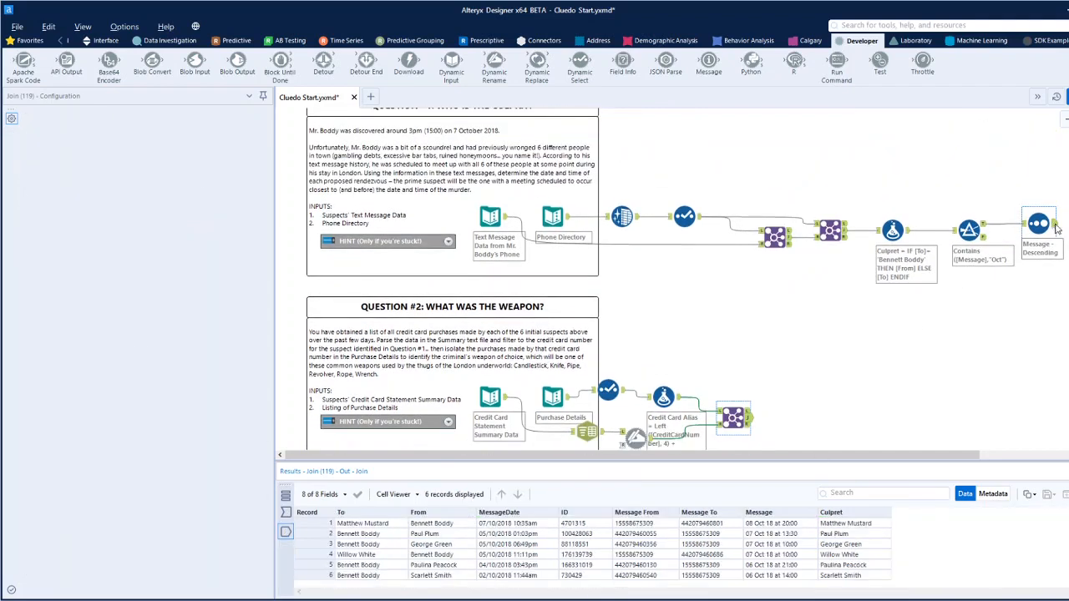
{"action": "right_click", "coordinate": [836, 539]}
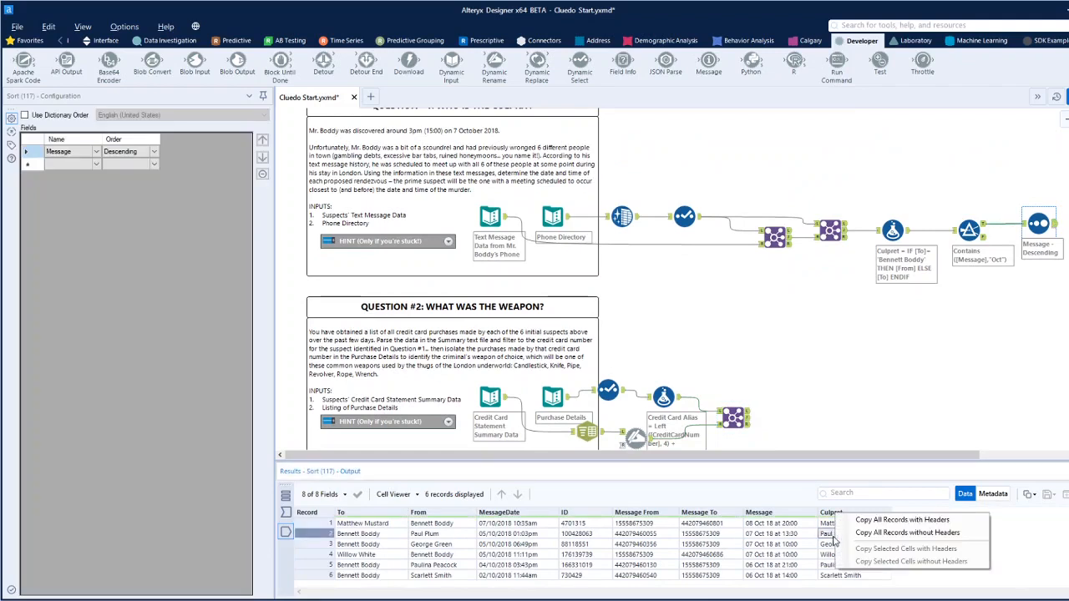
{"action": "left_click", "coordinate": [832, 535]}
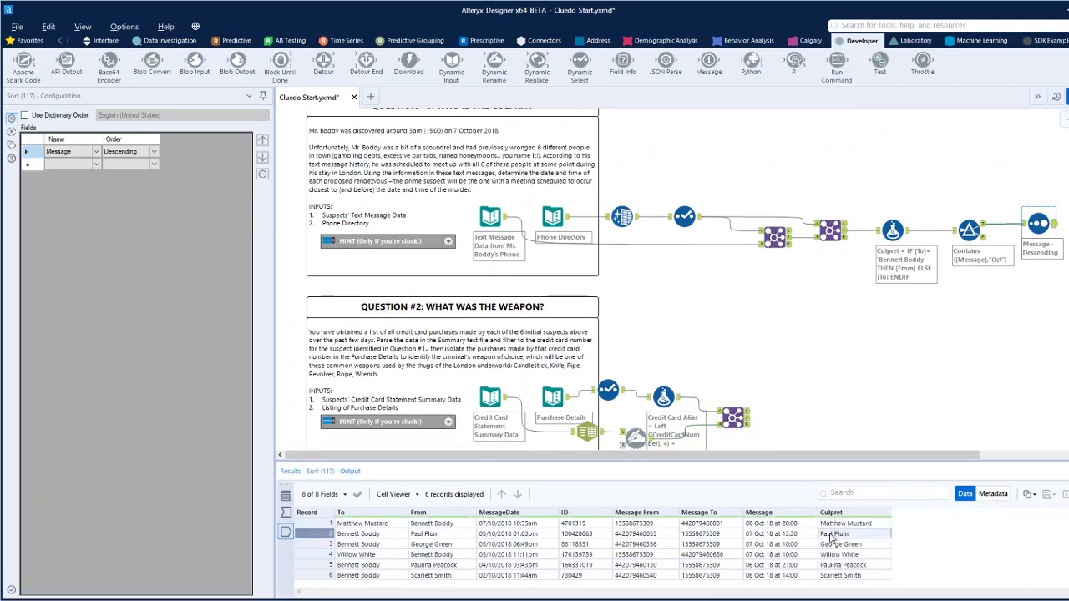
{"action": "right_click", "coordinate": [832, 535]}
{"action": "left_click", "coordinate": [895, 561]}
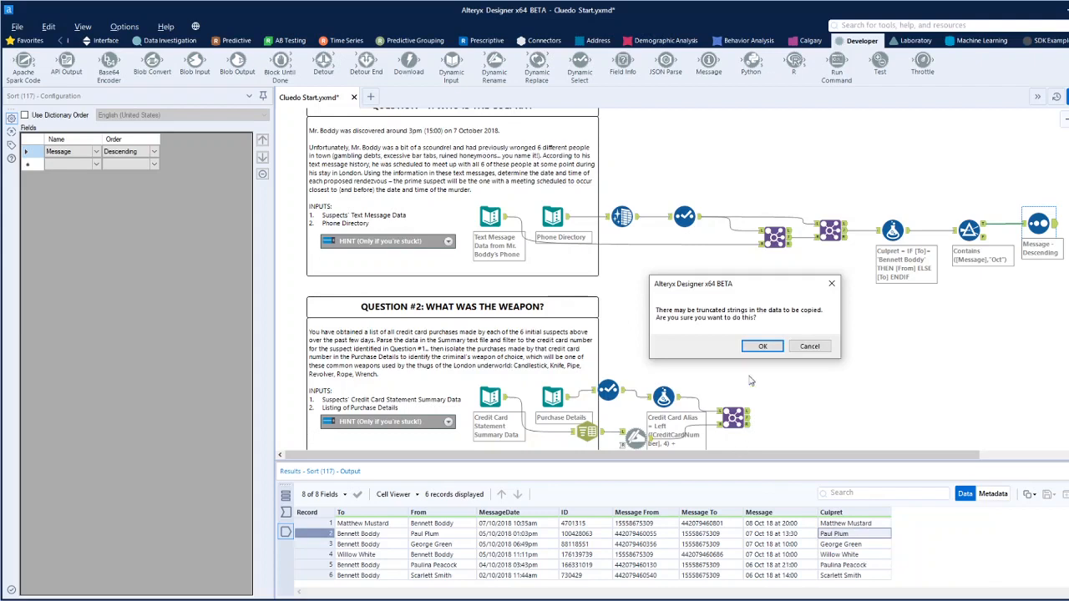
{"action": "left_click", "coordinate": [761, 345]}
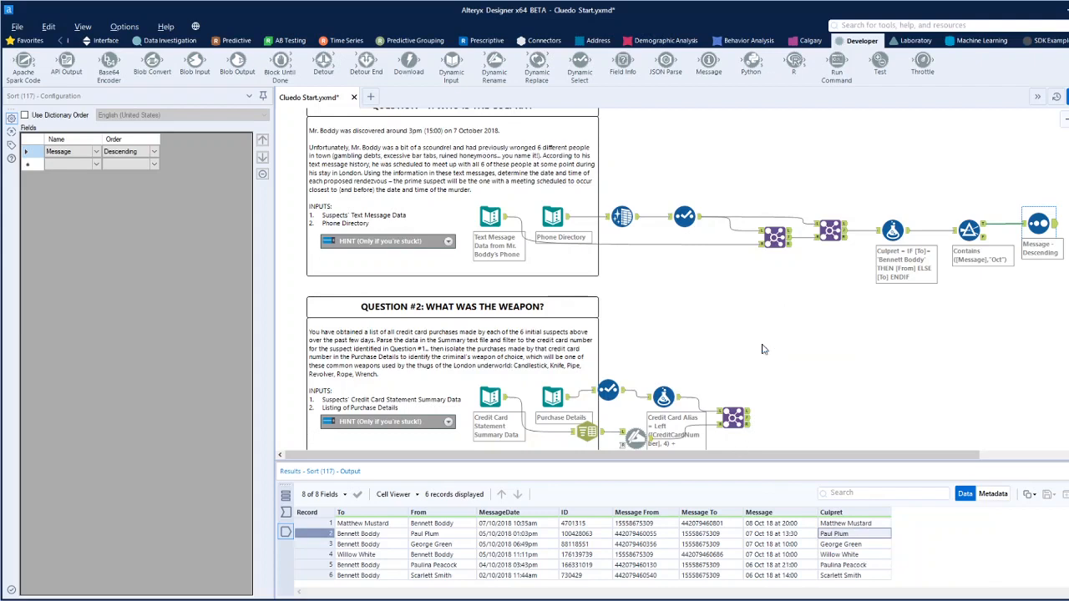
Add a Filter tool connected to the joined output of the Question #2 Join.
{"action": "left_click", "coordinate": [61, 42]}
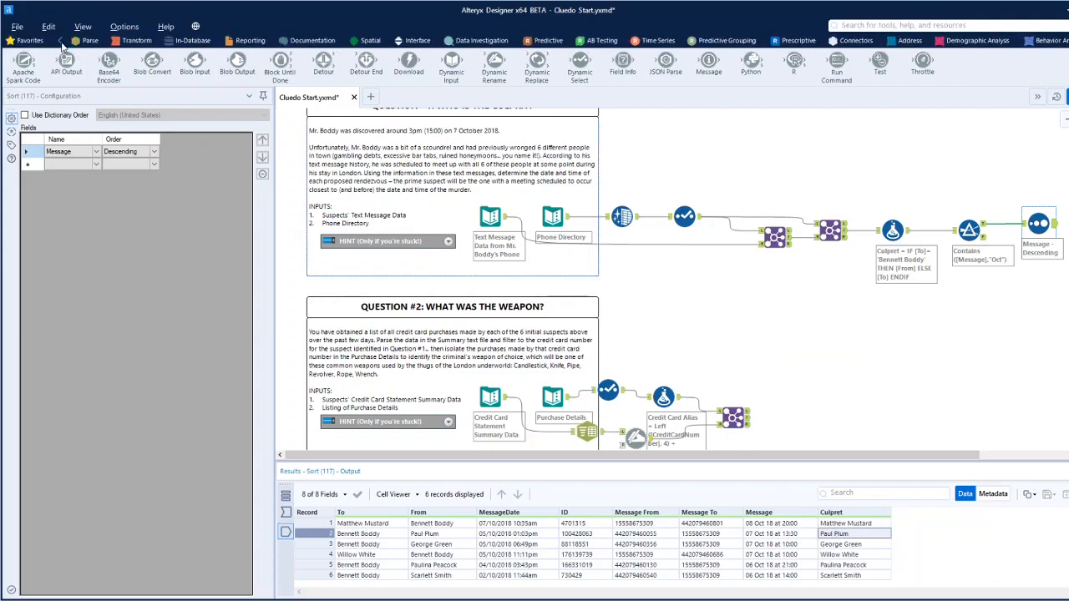
{"action": "left_click", "coordinate": [61, 42]}
{"action": "left_click", "coordinate": [144, 41]}
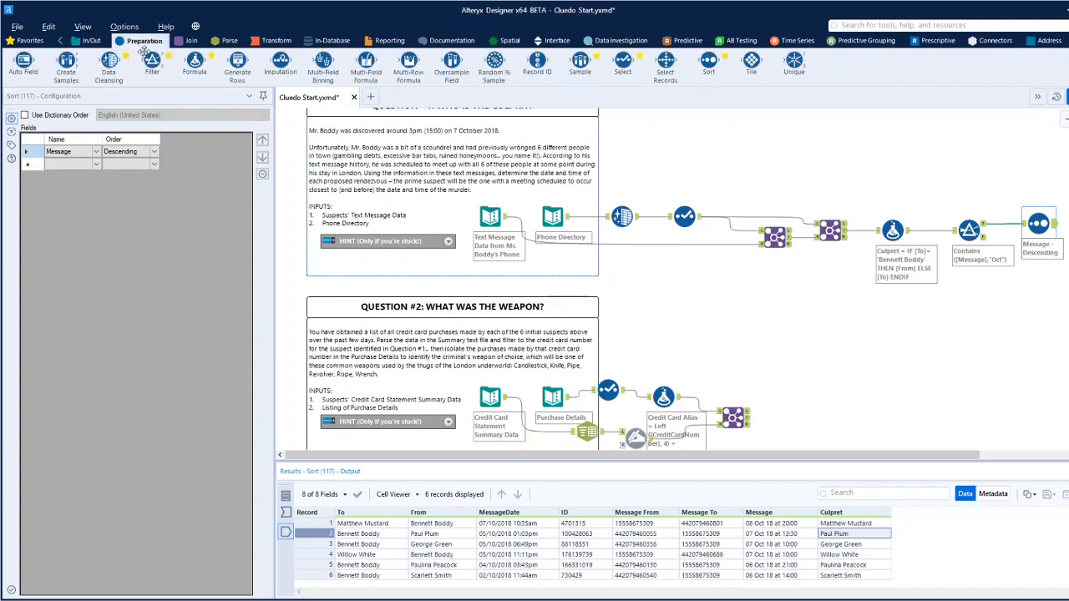
{"action": "left_click_drag", "start_coordinate": [152, 60], "coordinate": [791, 425]}
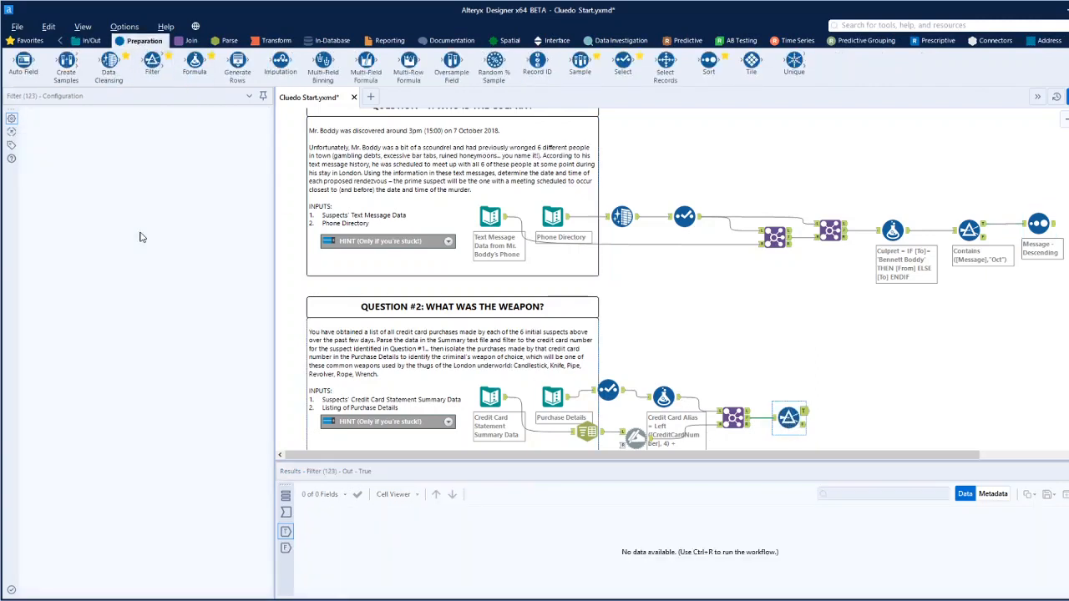
Set the Filter to CardholderName Equals the copied culprit's name and run the workflow.
{"action": "left_click", "coordinate": [109, 161]}
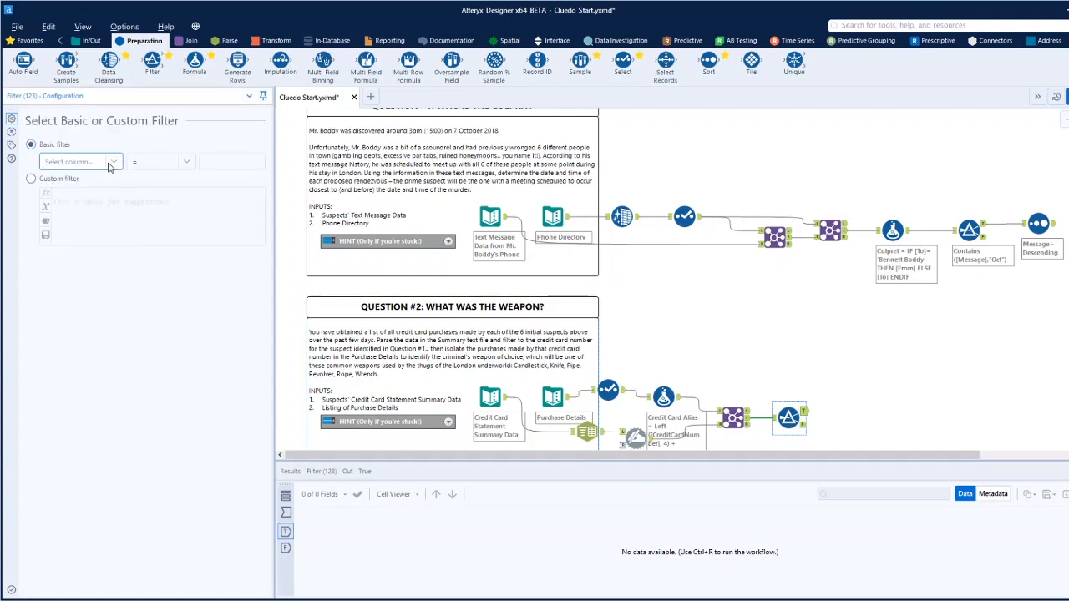
{"action": "left_click_drag", "start_coordinate": [121, 203], "coordinate": [122, 230]}
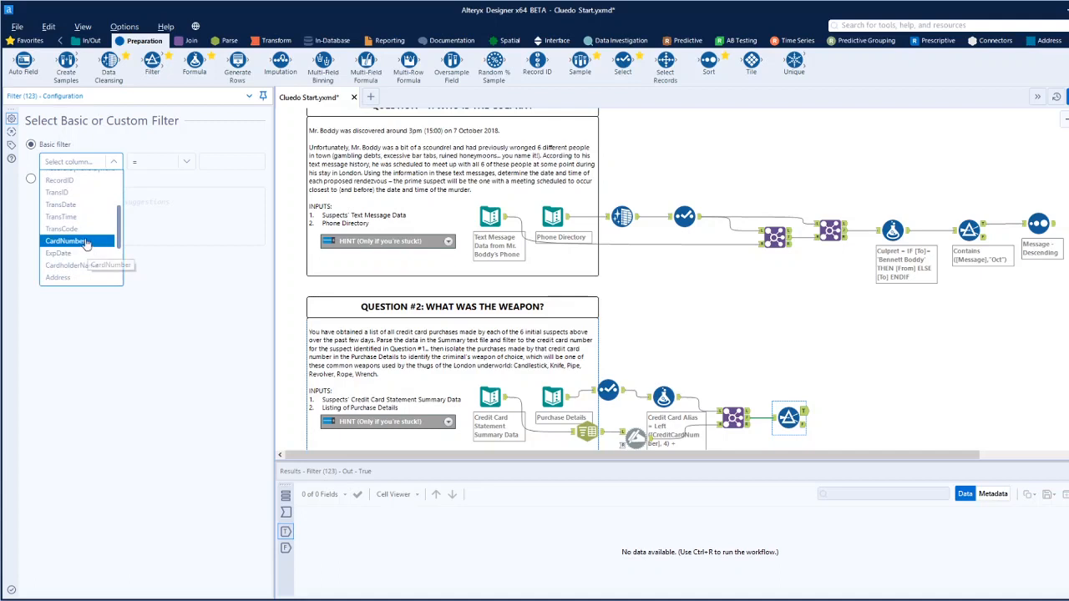
{"action": "left_click", "coordinate": [83, 265]}
{"action": "left_click", "coordinate": [217, 161]}
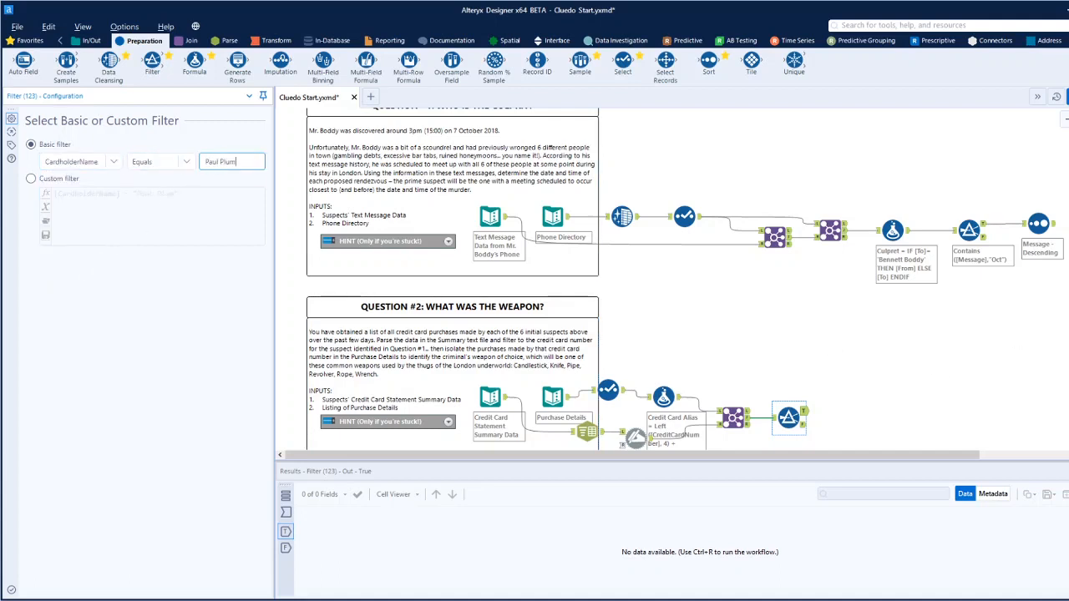
{"action": "left_click", "coordinate": [872, 447]}
{"action": "key", "text": "ctrl+r"}
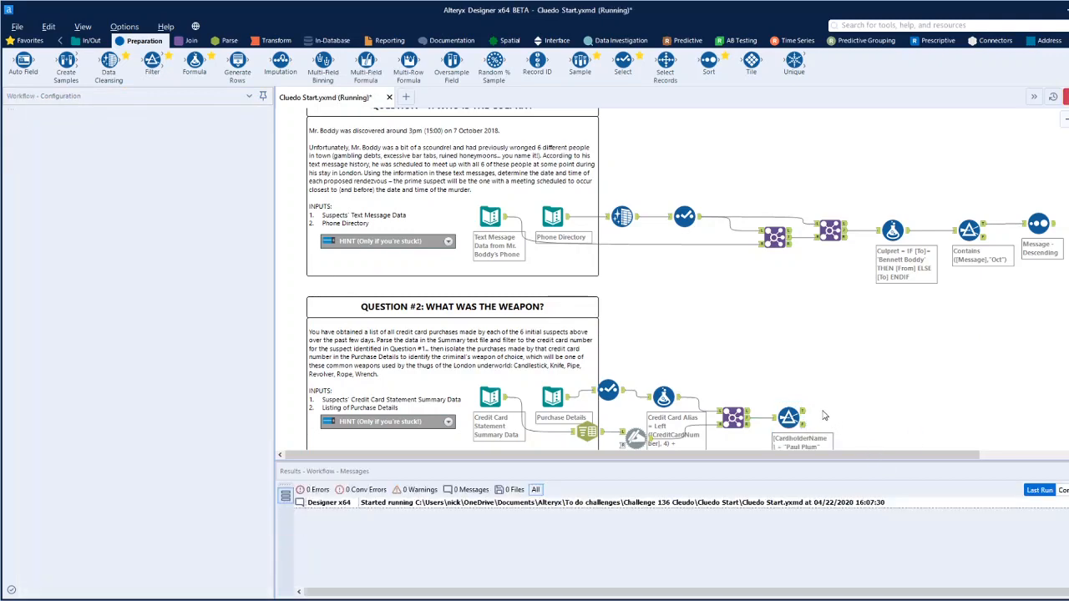
Look through the Item column of the Filter's True output for one of the weapons listed in Question #2.
{"action": "left_click", "coordinate": [803, 417]}
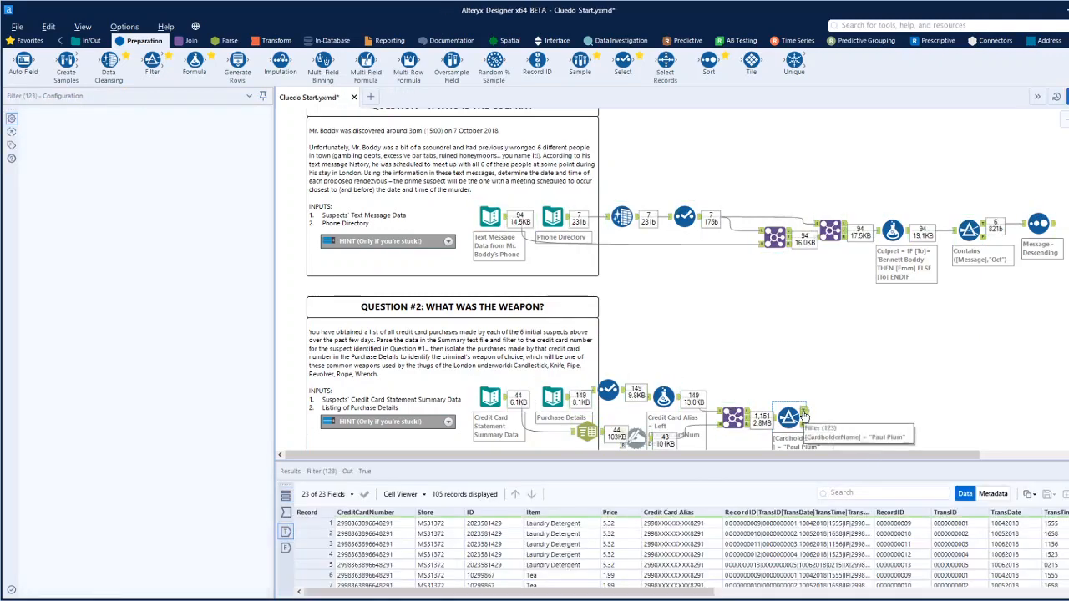
{"action": "mouse_move", "coordinate": [697, 592]}
{"action": "left_mouse_down"}
{"action": "mouse_move", "coordinate": [1008, 592]}
{"action": "mouse_move", "coordinate": [697, 592]}
{"action": "left_mouse_up"}
{"action": "scroll", "coordinate": [573, 545], "scroll_direction": "down", "scroll_amount": 2}
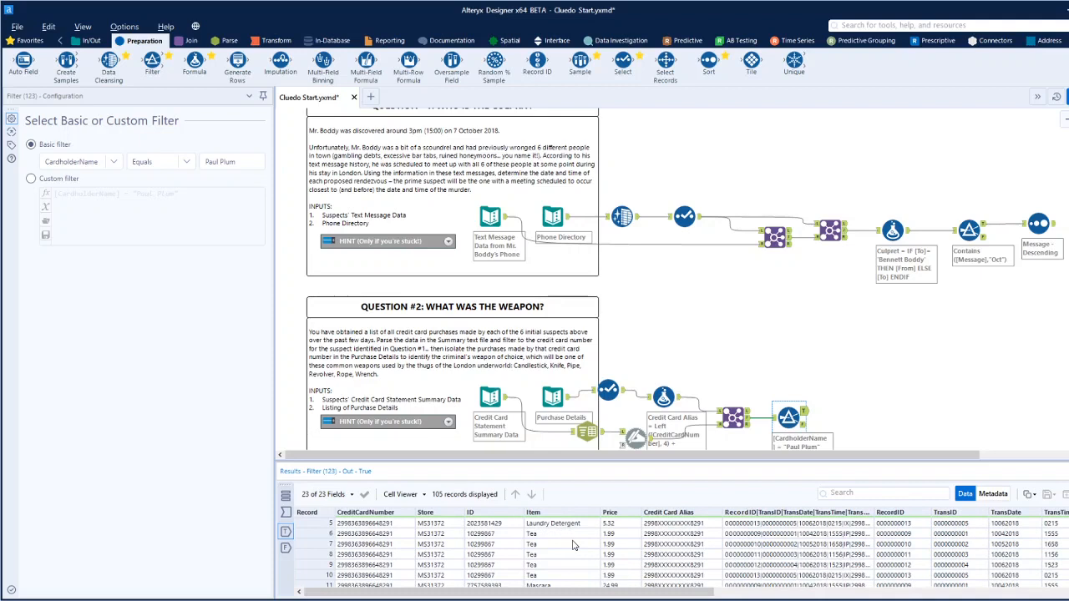
{"action": "scroll", "coordinate": [574, 545], "scroll_direction": "down", "scroll_amount": 8}
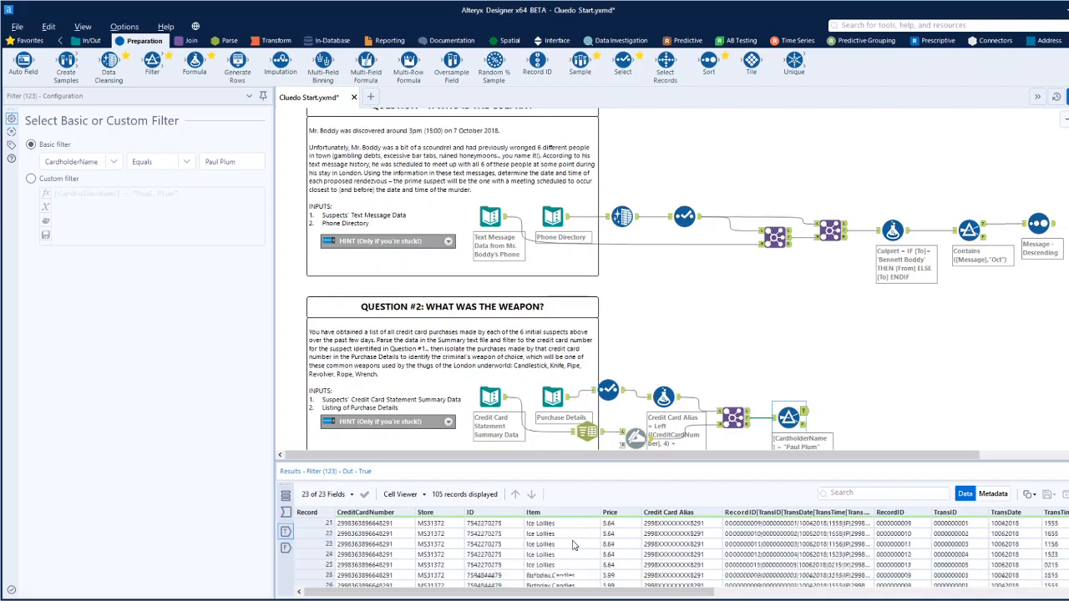
{"action": "scroll", "coordinate": [574, 546], "scroll_direction": "down", "scroll_amount": 6}
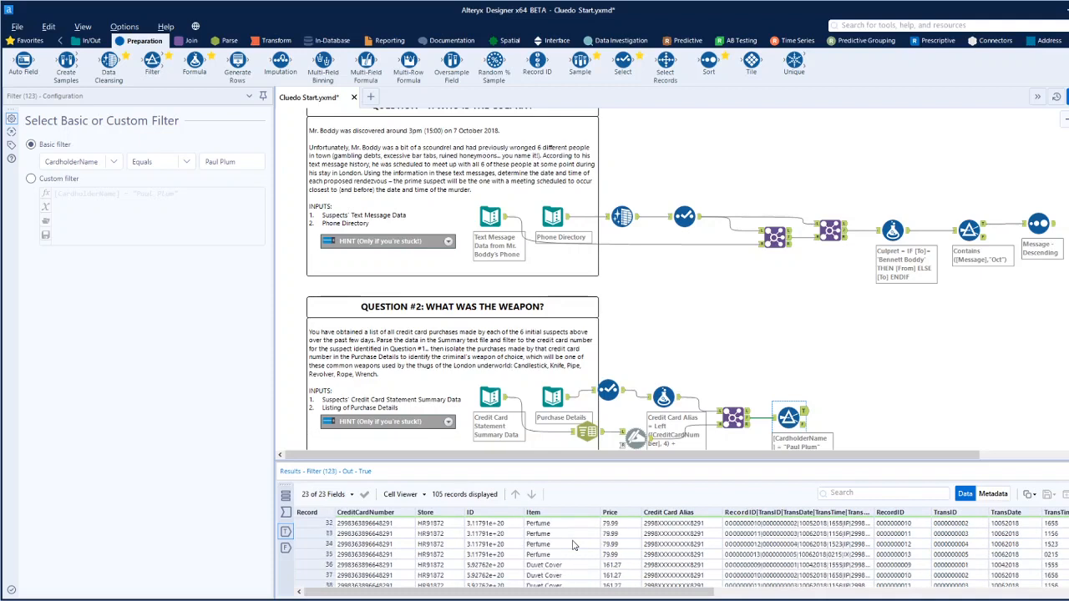
{"action": "scroll", "coordinate": [574, 545], "scroll_direction": "down", "scroll_amount": 5}
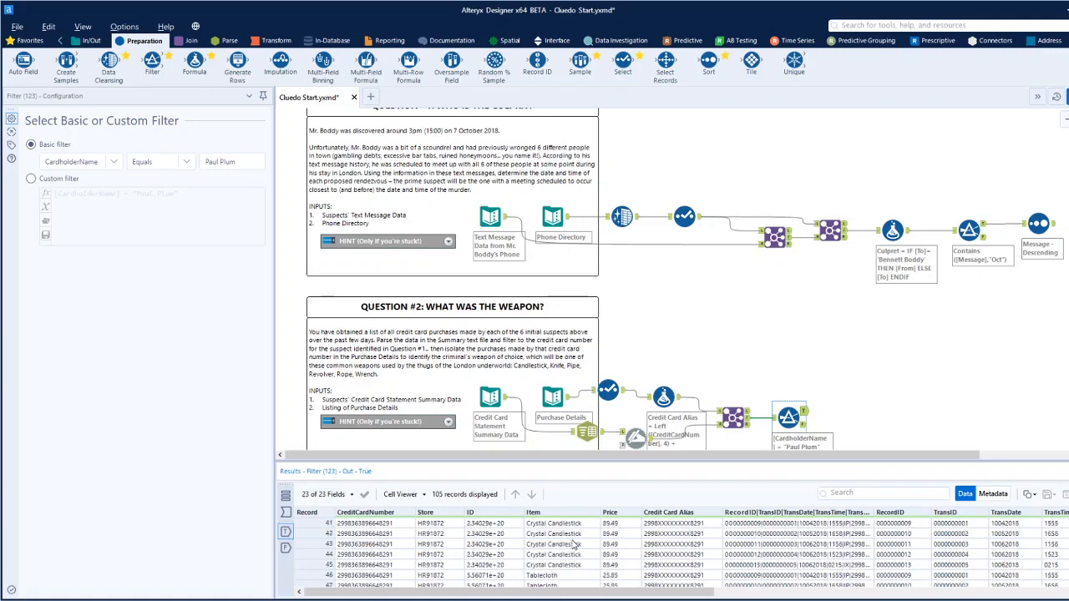
{"action": "scroll", "coordinate": [574, 546], "scroll_direction": "down", "scroll_amount": 5}
{"action": "scroll", "coordinate": [574, 546], "scroll_direction": "down", "scroll_amount": 1}
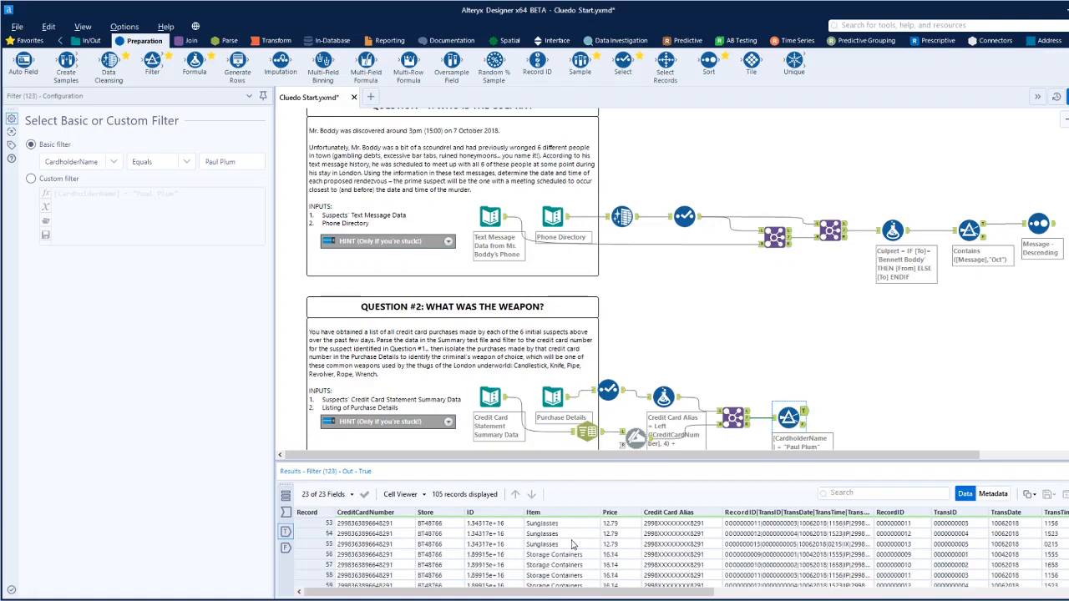
{"action": "scroll", "coordinate": [573, 546], "scroll_direction": "down", "scroll_amount": 2}
{"action": "scroll", "coordinate": [574, 545], "scroll_direction": "down", "scroll_amount": 6}
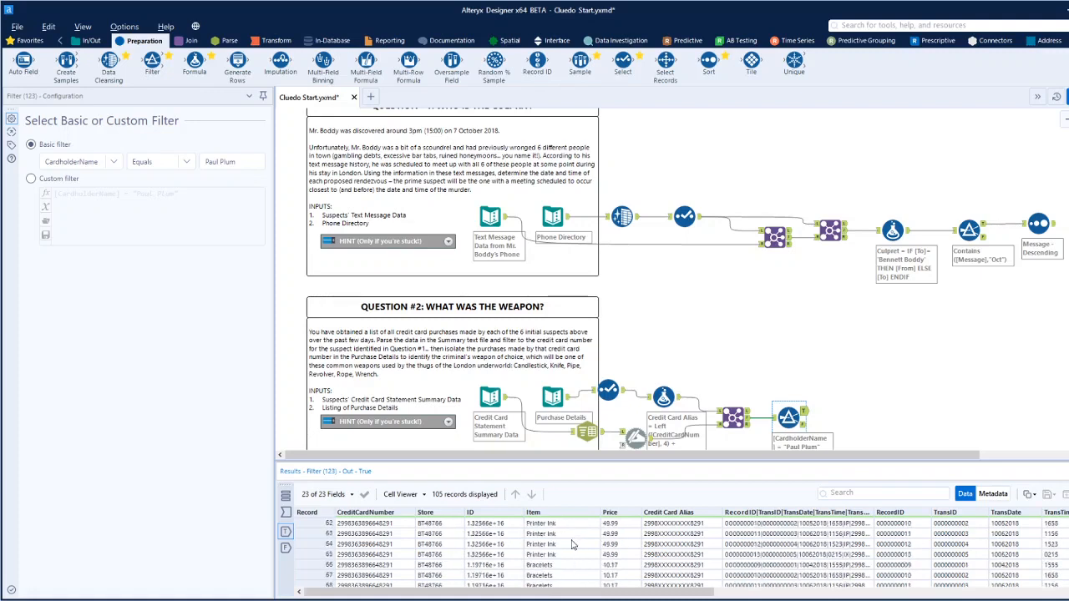
{"action": "scroll", "coordinate": [573, 546], "scroll_direction": "down", "scroll_amount": 8}
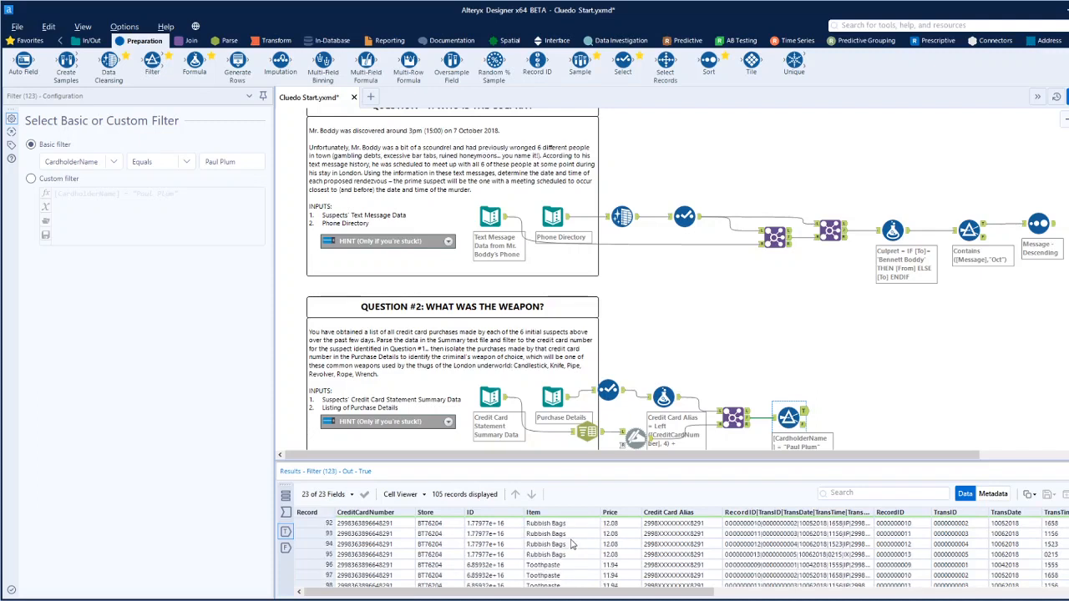
Recheck the filtered purchases from the start, select the first Crystal Candlestick item, and check the remaining items for any other weapon.
{"action": "scroll", "coordinate": [572, 544], "scroll_direction": "up", "scroll_amount": 20}
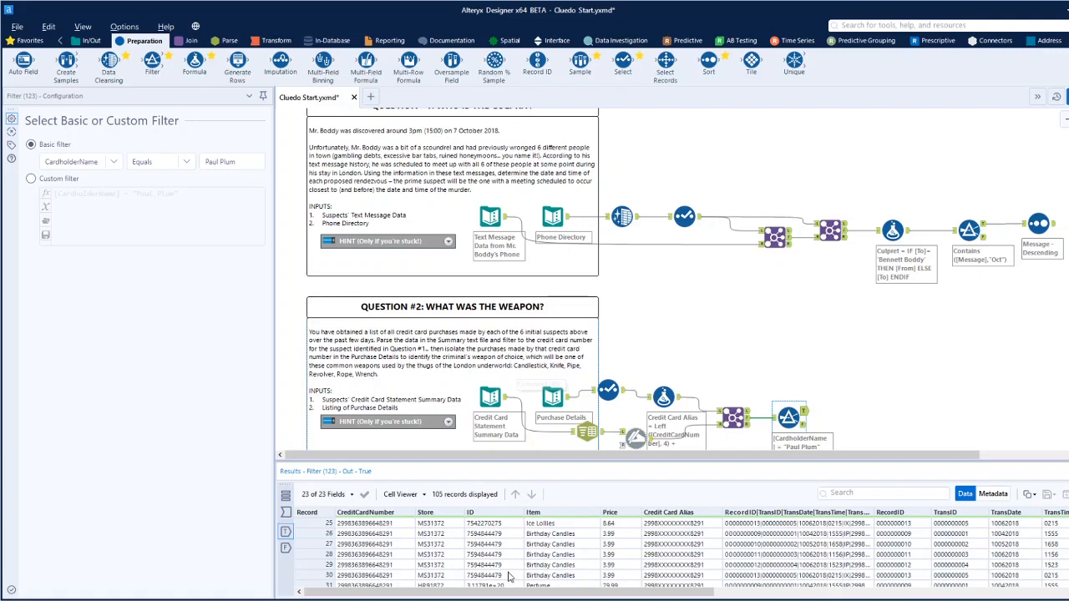
{"action": "scroll", "coordinate": [570, 568], "scroll_direction": "up", "scroll_amount": 8}
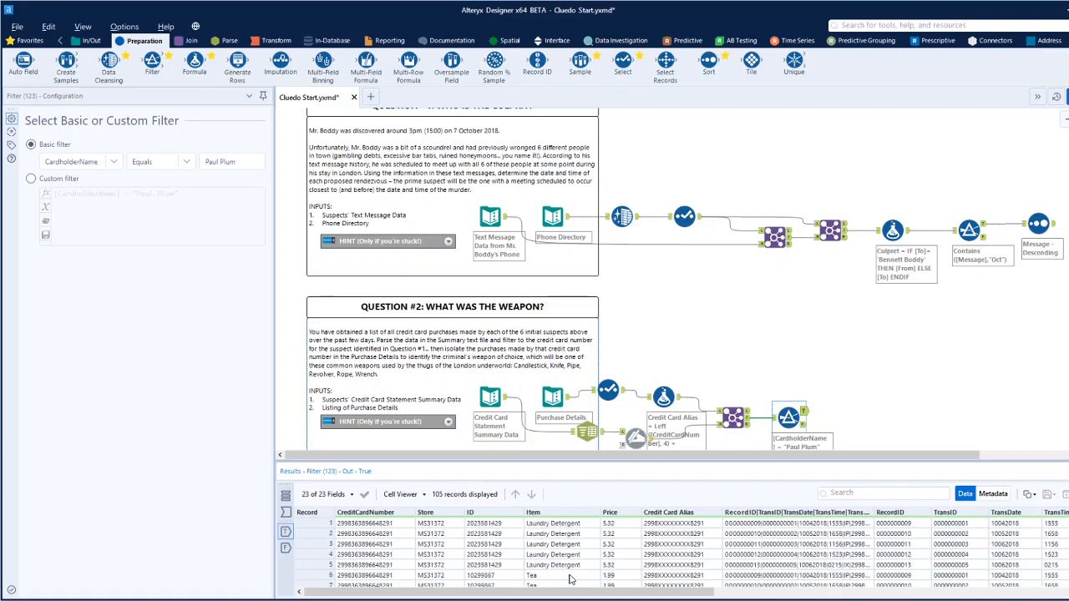
{"action": "scroll", "coordinate": [570, 578], "scroll_direction": "down", "scroll_amount": 11}
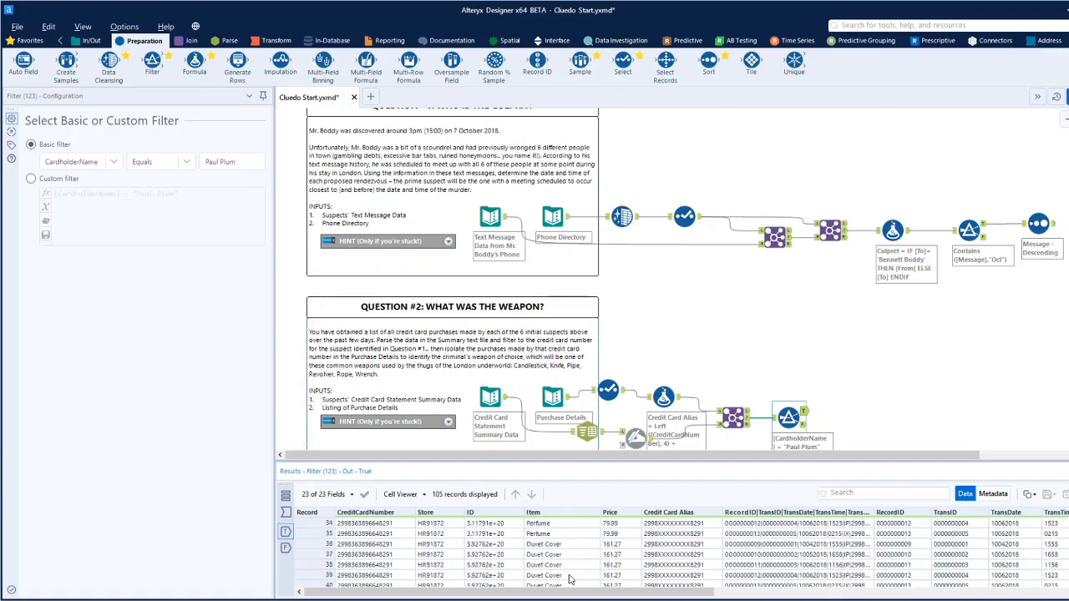
{"action": "scroll", "coordinate": [571, 578], "scroll_direction": "down", "scroll_amount": 2}
{"action": "left_click", "coordinate": [554, 534]}
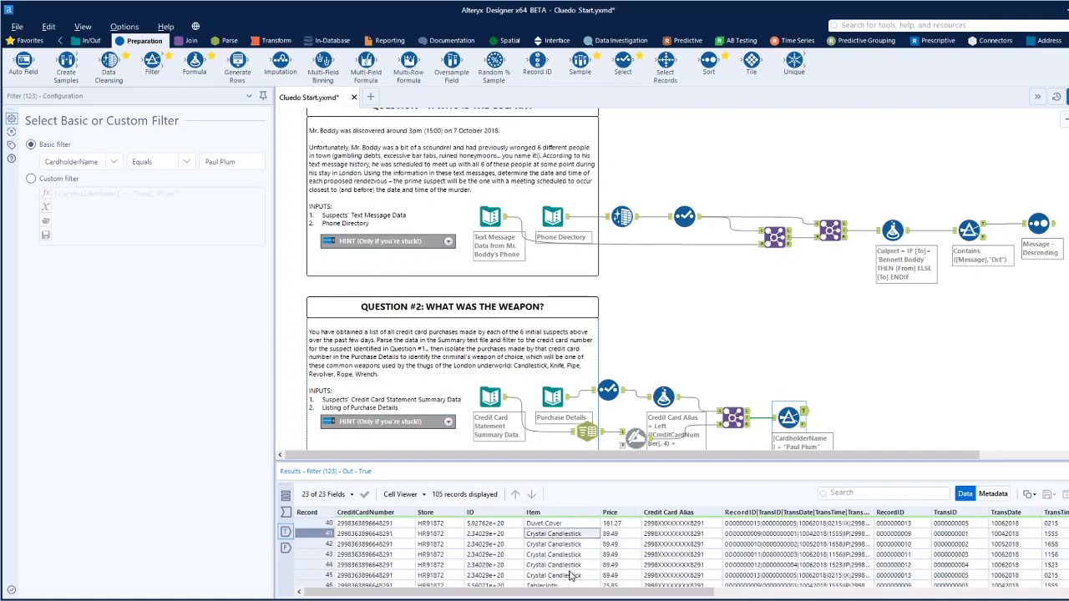
{"action": "scroll", "coordinate": [571, 576], "scroll_direction": "down", "scroll_amount": 2}
{"action": "scroll", "coordinate": [570, 573], "scroll_direction": "up", "scroll_amount": 2}
{"action": "scroll", "coordinate": [566, 573], "scroll_direction": "down", "scroll_amount": 3}
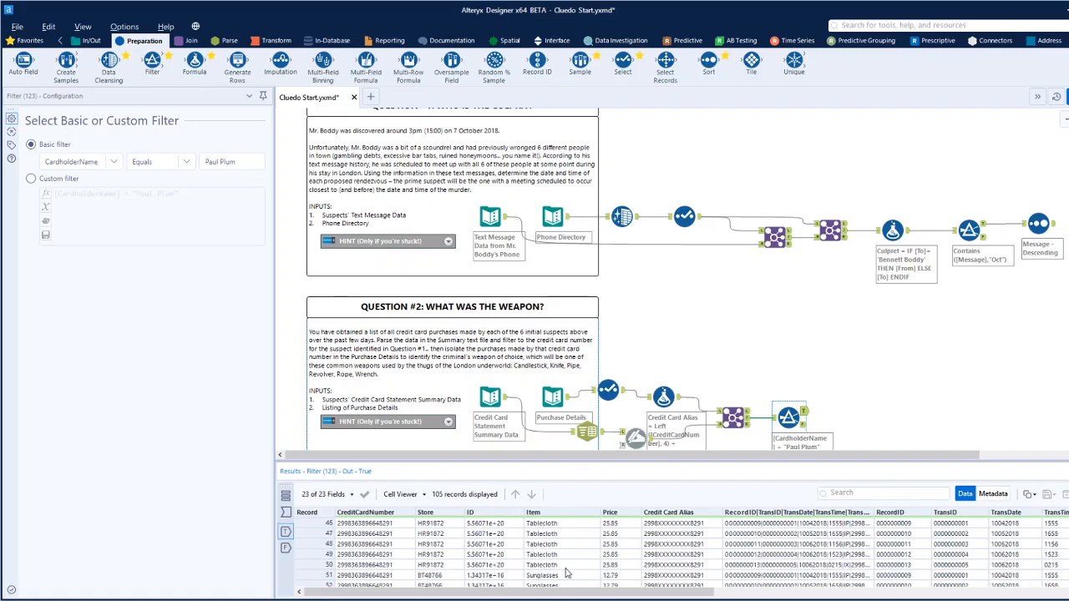
{"action": "scroll", "coordinate": [565, 573], "scroll_direction": "up", "scroll_amount": 3}
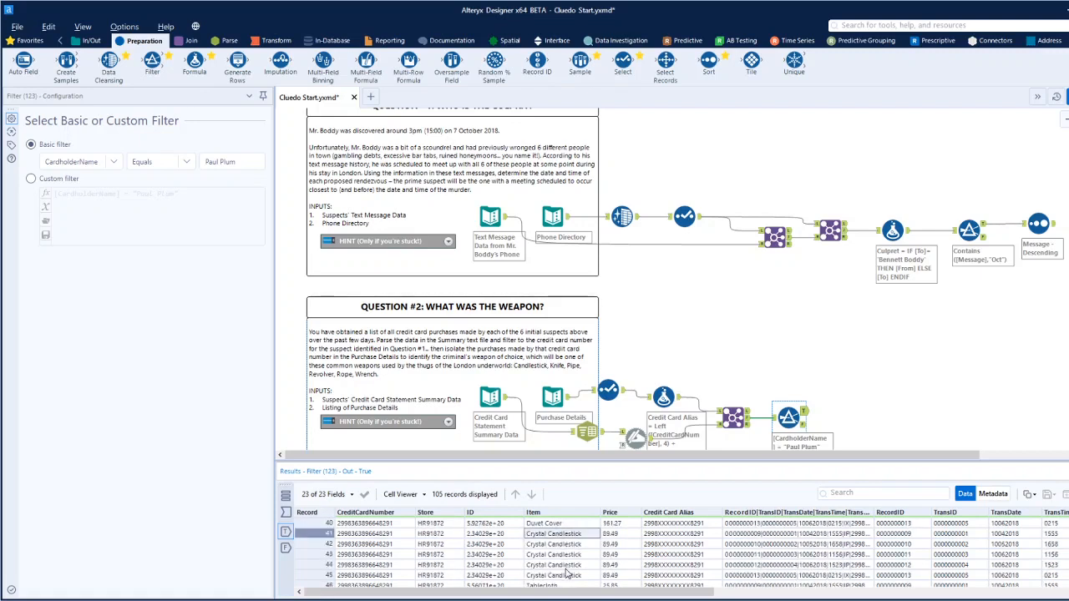
{"action": "scroll", "coordinate": [566, 574], "scroll_direction": "down", "scroll_amount": 6}
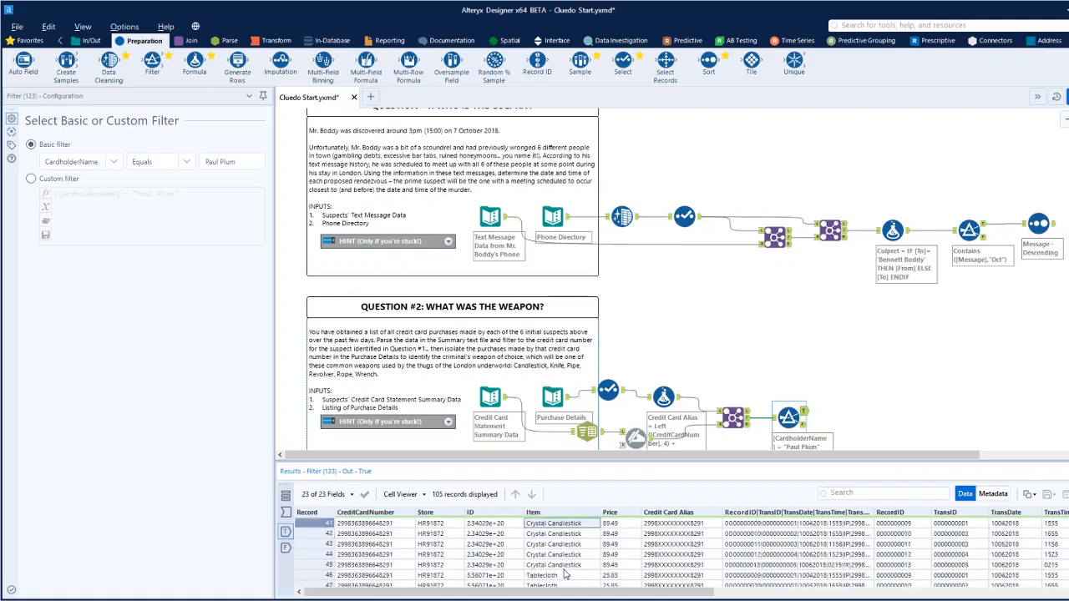
{"action": "scroll", "coordinate": [565, 575], "scroll_direction": "down", "scroll_amount": 12}
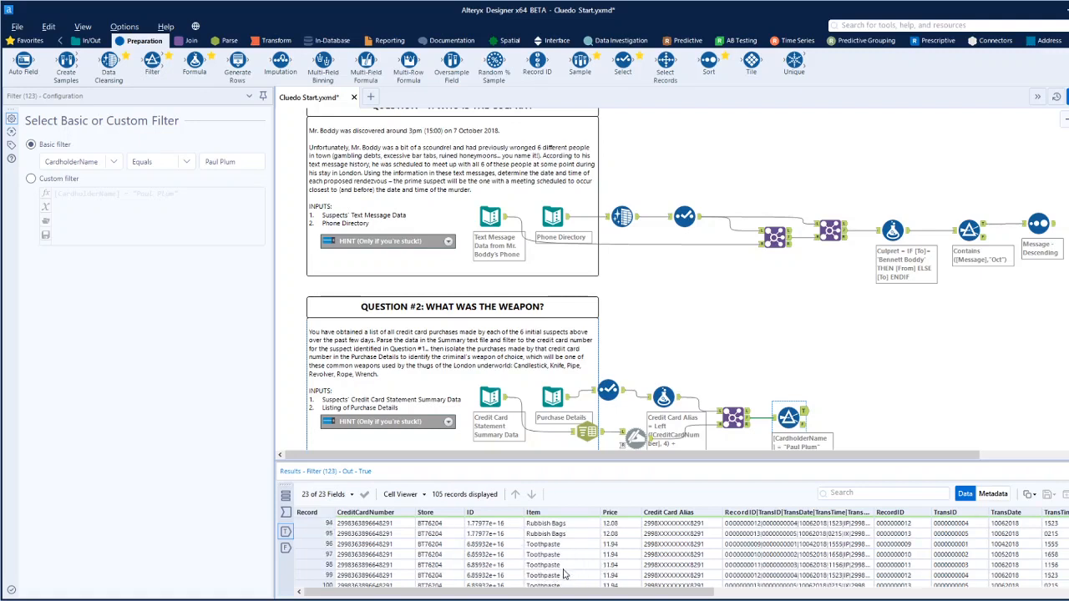
{"action": "scroll", "coordinate": [566, 575], "scroll_direction": "down", "scroll_amount": 2}
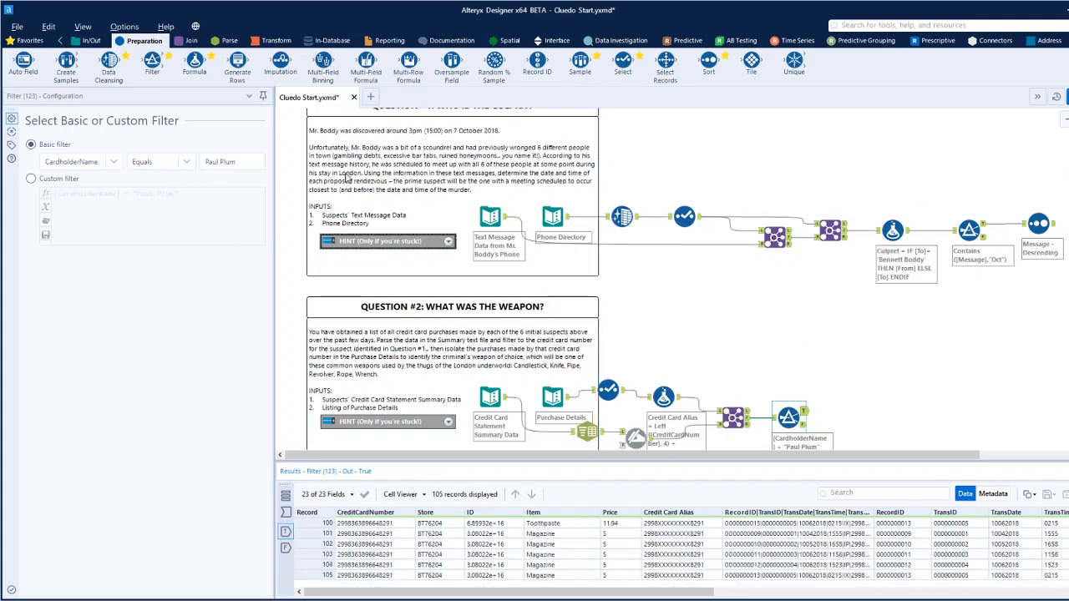
Set the weapon to Candlestick in the ClueAnswerMacro at the start of the workflow and run the workflow.
{"action": "scroll", "coordinate": [913, 226], "scroll_direction": "up", "scroll_amount": 4}
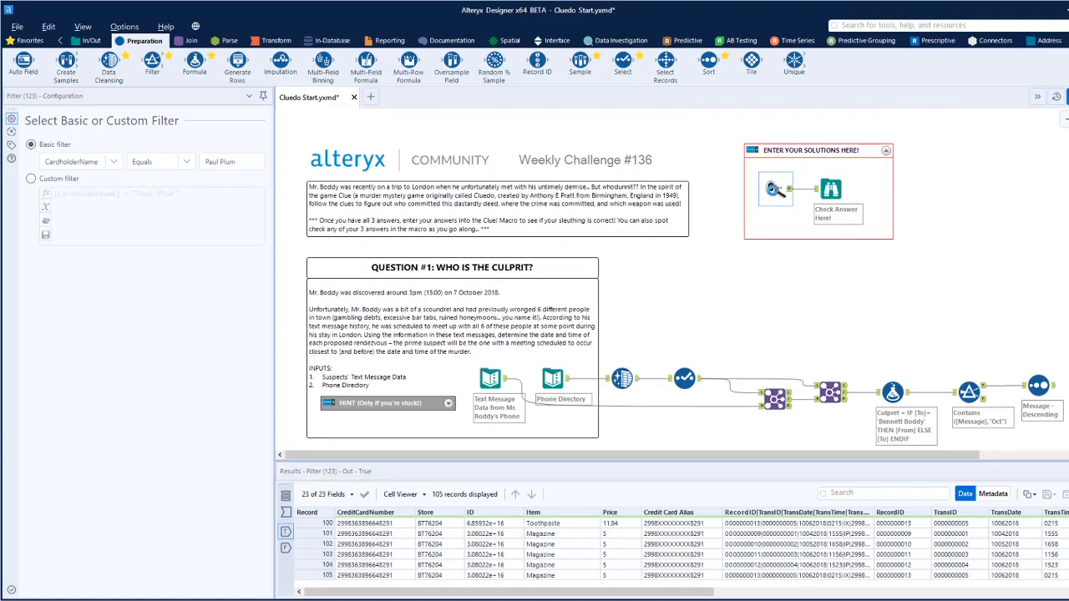
{"action": "left_click", "coordinate": [775, 190]}
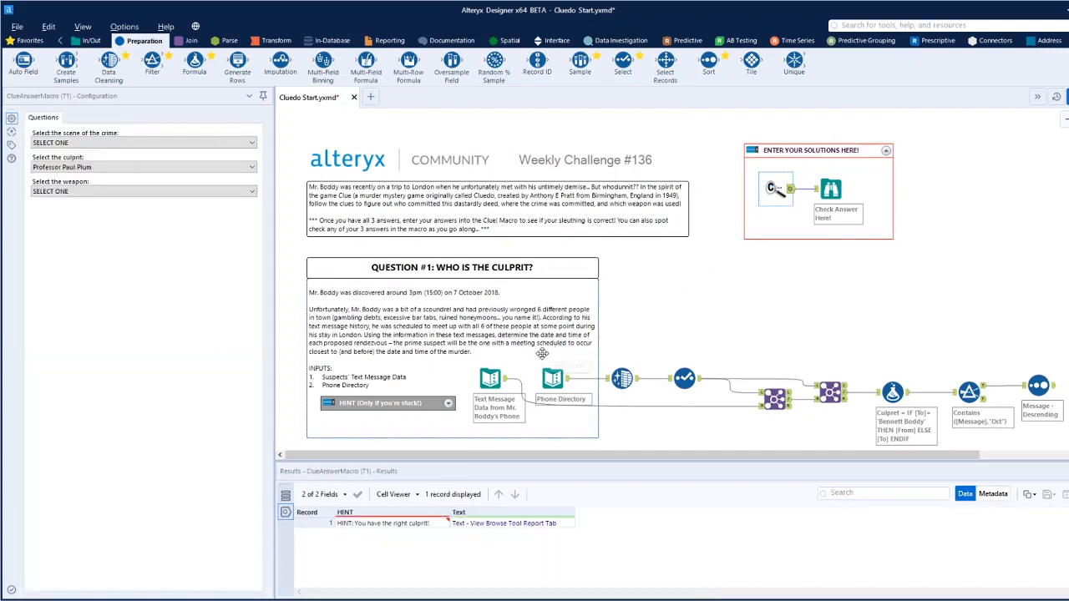
{"action": "left_click", "coordinate": [85, 192]}
{"action": "left_click", "coordinate": [74, 213]}
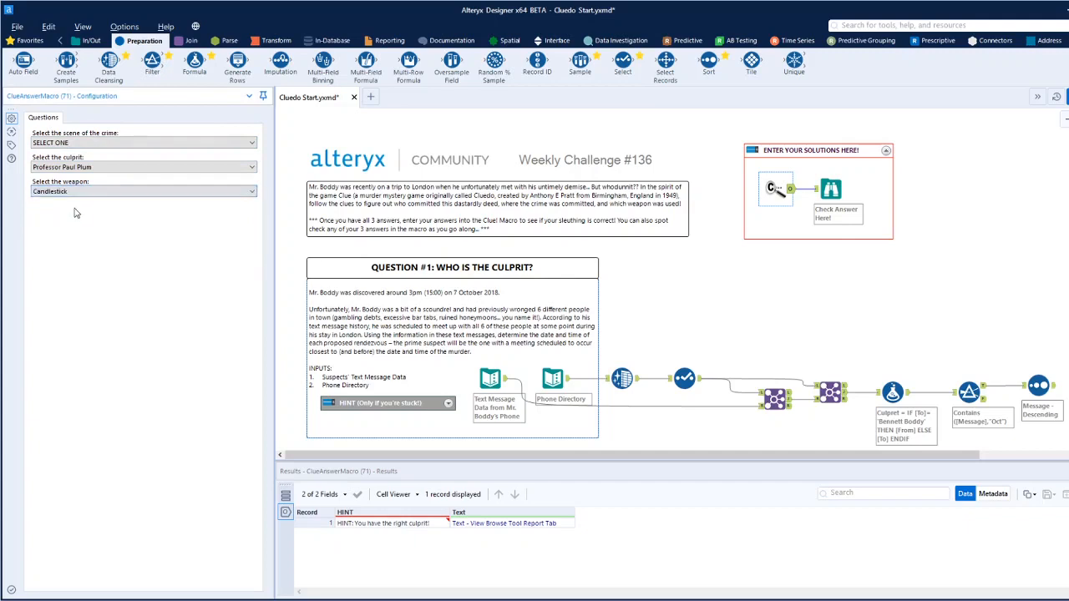
{"action": "left_click", "coordinate": [632, 289]}
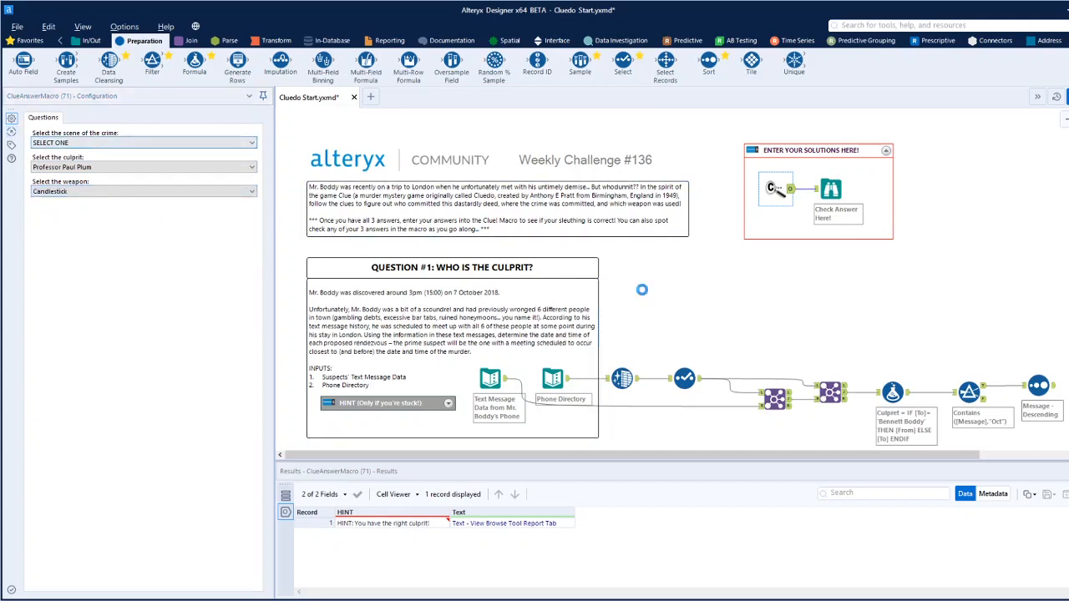
{"action": "key", "text": "ctrl+r"}
View the data in Question #3's Instagram Post Locations input.
{"action": "scroll", "coordinate": [639, 290], "scroll_direction": "down", "scroll_amount": 3}
{"action": "scroll", "coordinate": [638, 290], "scroll_direction": "down", "scroll_amount": 5}
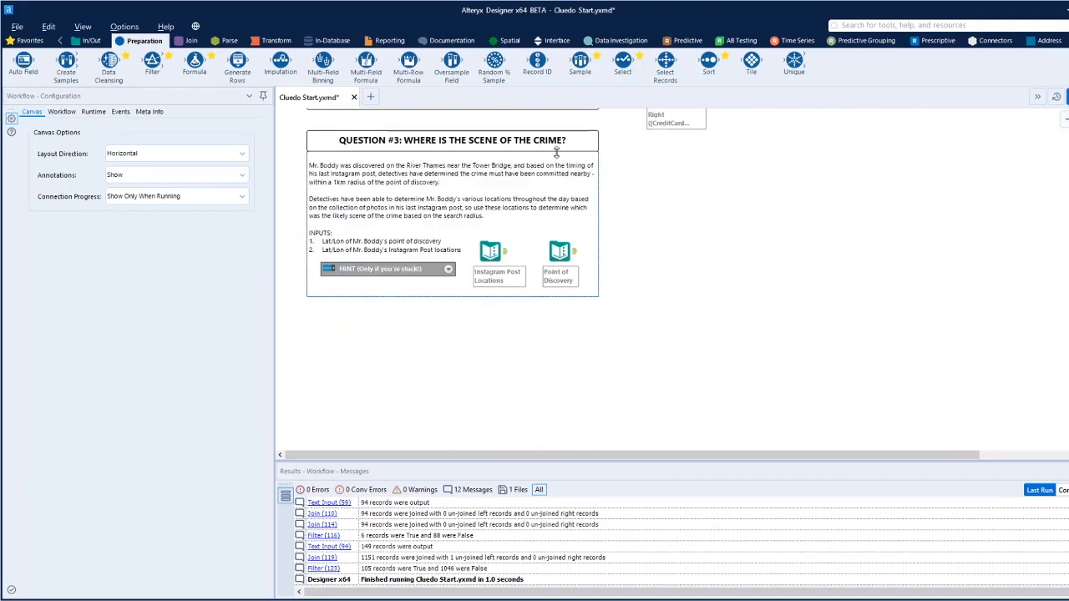
{"action": "left_click", "coordinate": [490, 251]}
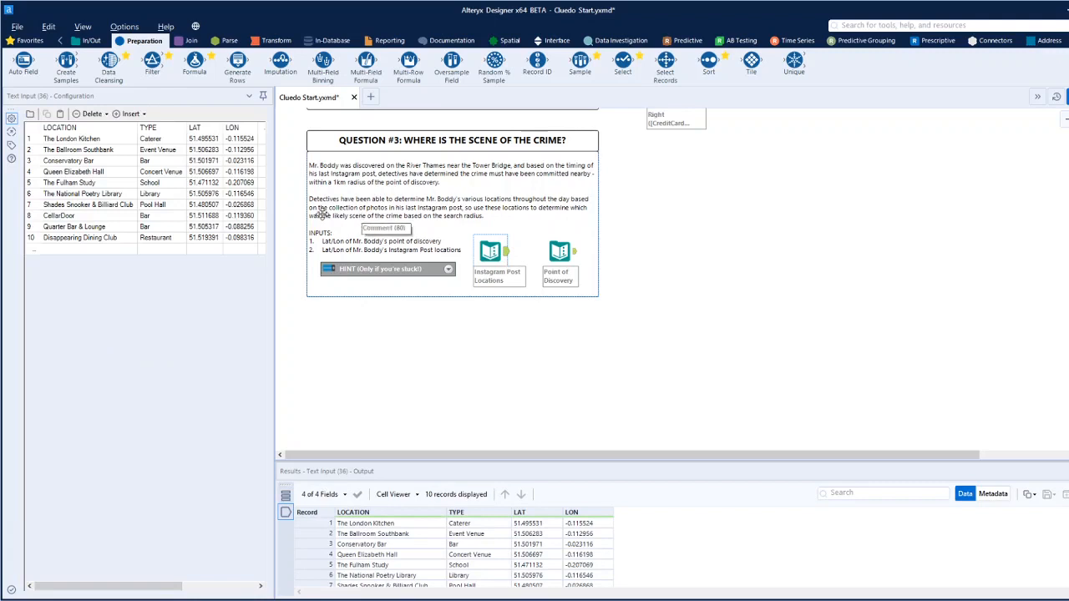
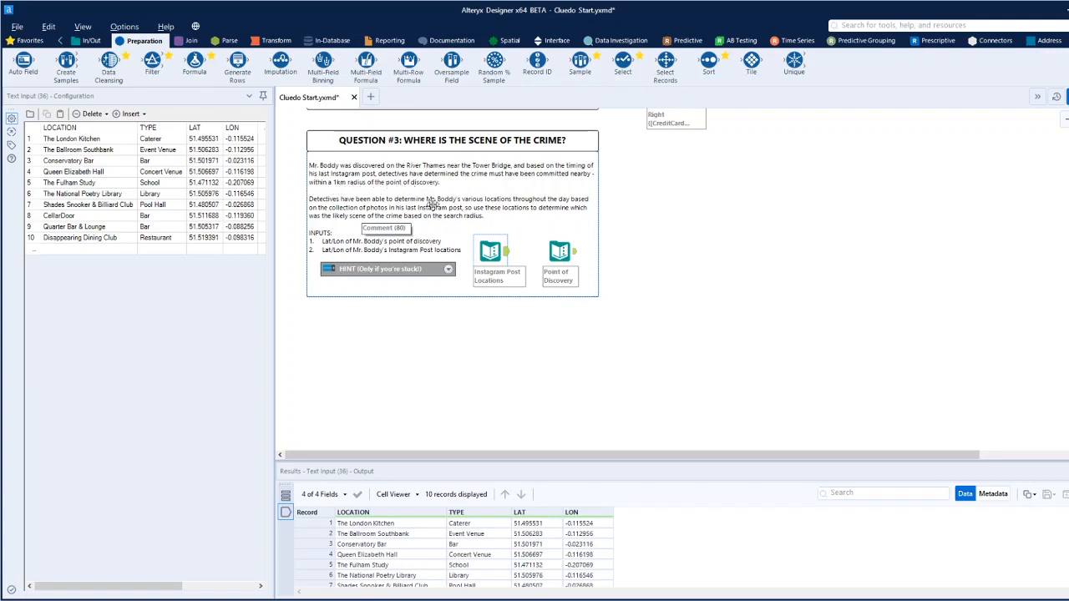
View the Point of Discovery data and connect it to a new Create Points tool with Lon as X and Lat as Y.
{"action": "left_click", "coordinate": [559, 251]}
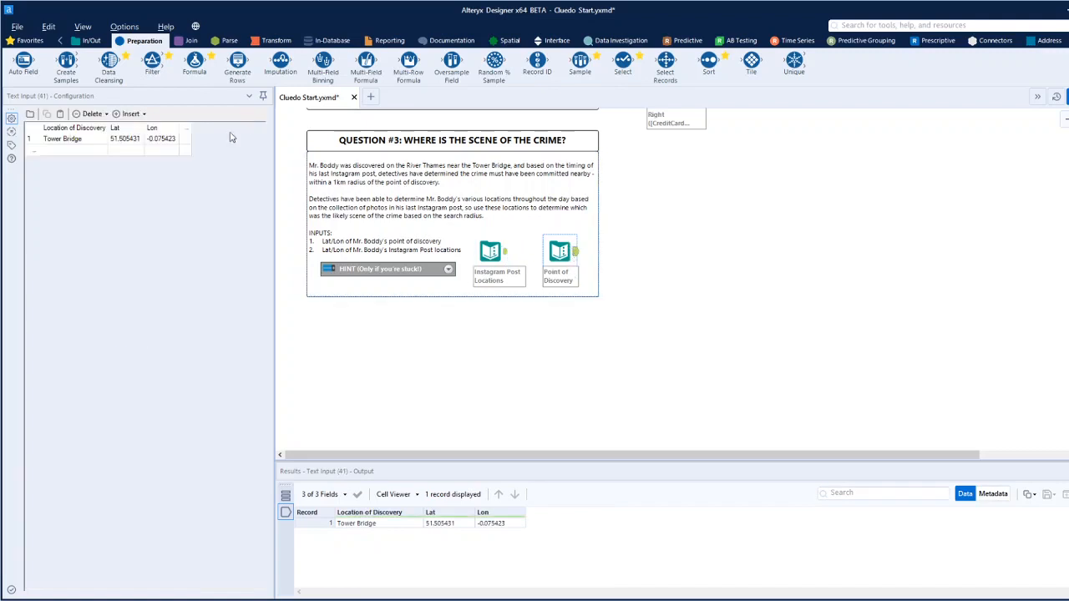
{"action": "left_click", "coordinate": [508, 40]}
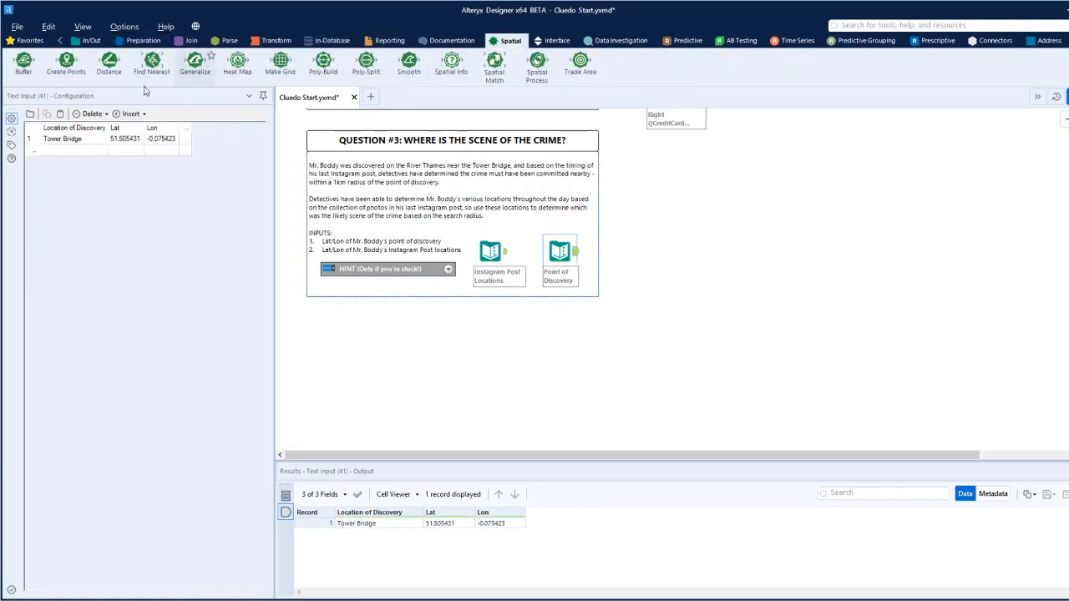
{"action": "left_click_drag", "start_coordinate": [66, 62], "coordinate": [642, 251]}
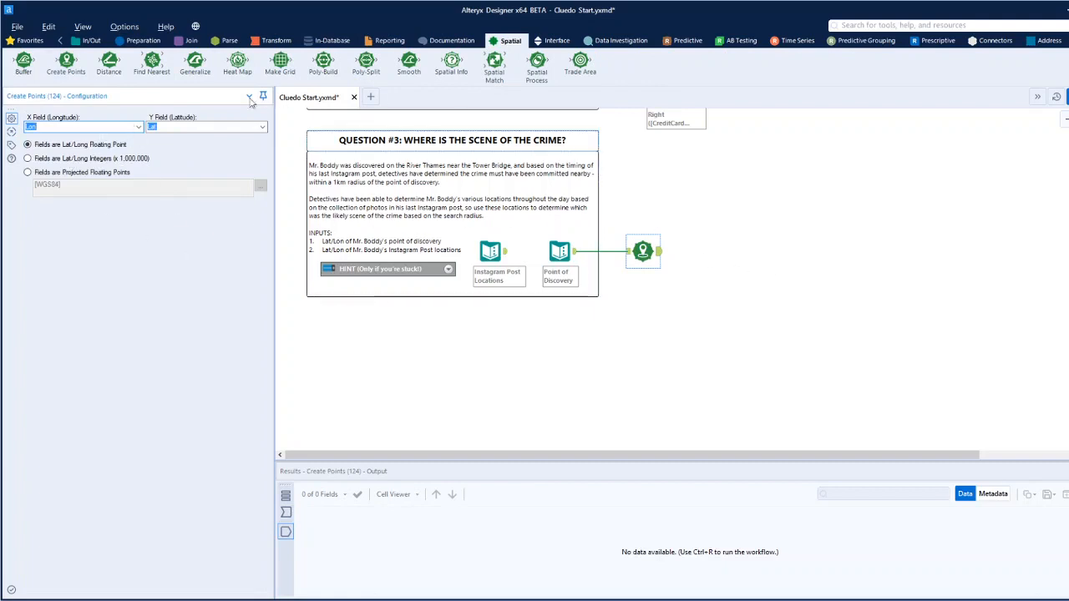
Add a Trade Area tool after Create Points with a specific radius of 1 kilometer.
{"action": "left_click_drag", "start_coordinate": [580, 62], "coordinate": [709, 252]}
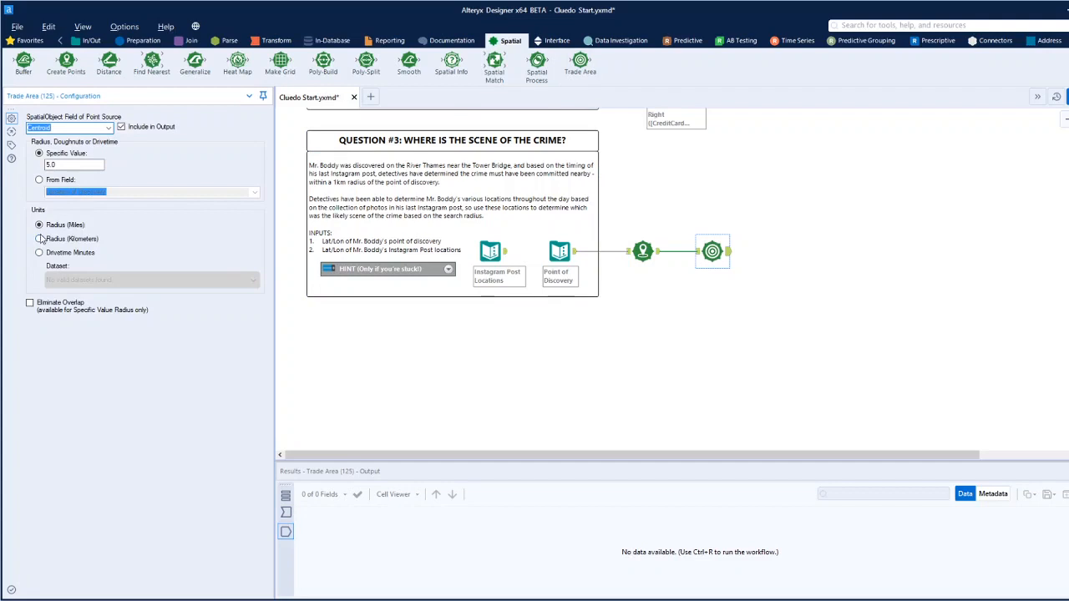
{"action": "left_click_drag", "start_coordinate": [57, 165], "coordinate": [22, 164]}
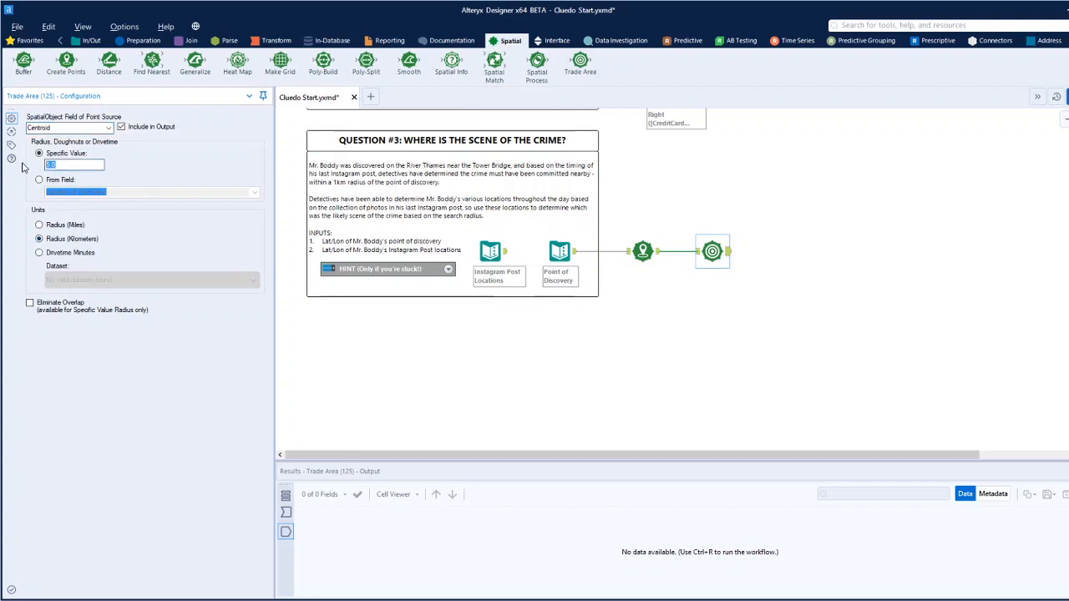
{"action": "key", "text": "ctrl+r"}
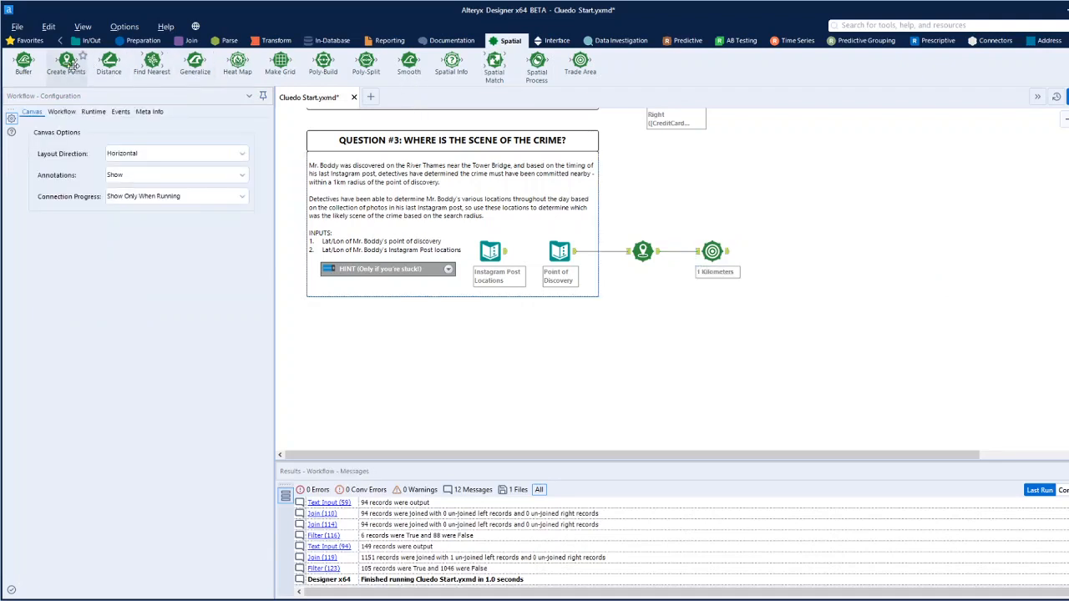
Add a second Create Points tool below the first and connect Point of Discovery to it, using the Lon and Lat fields.
{"action": "left_click_drag", "start_coordinate": [66, 63], "coordinate": [641, 299]}
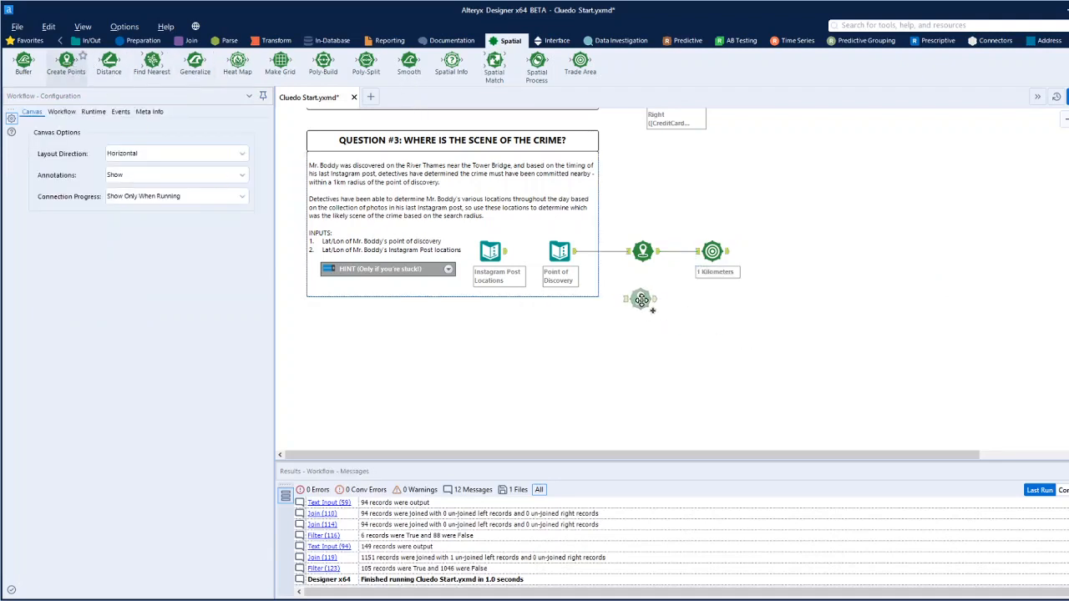
{"action": "left_click", "coordinate": [505, 259]}
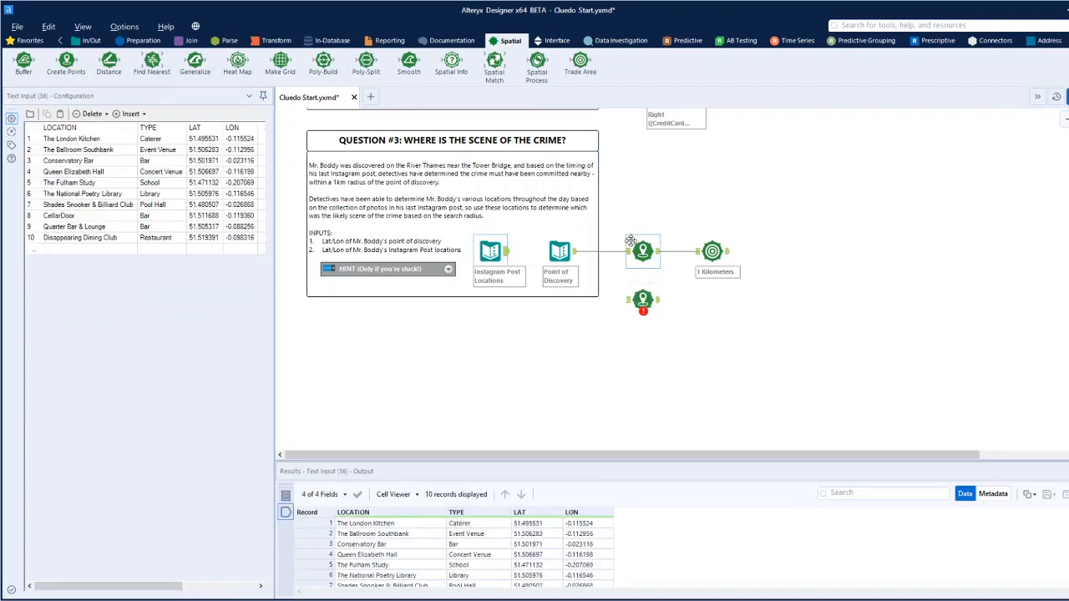
{"action": "left_click_drag", "start_coordinate": [575, 250], "coordinate": [641, 307]}
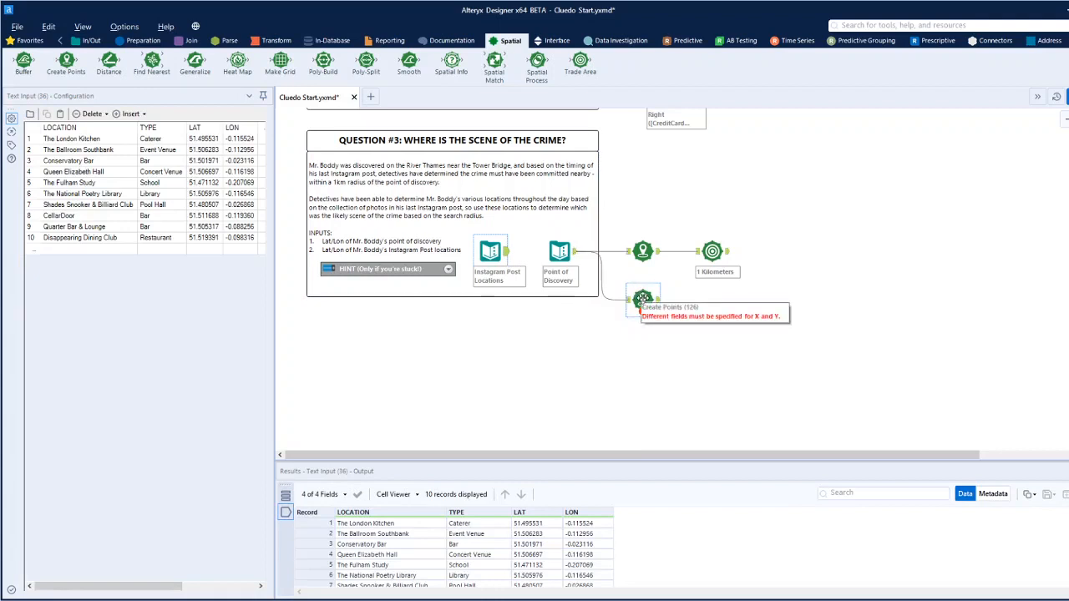
{"action": "left_click", "coordinate": [642, 298]}
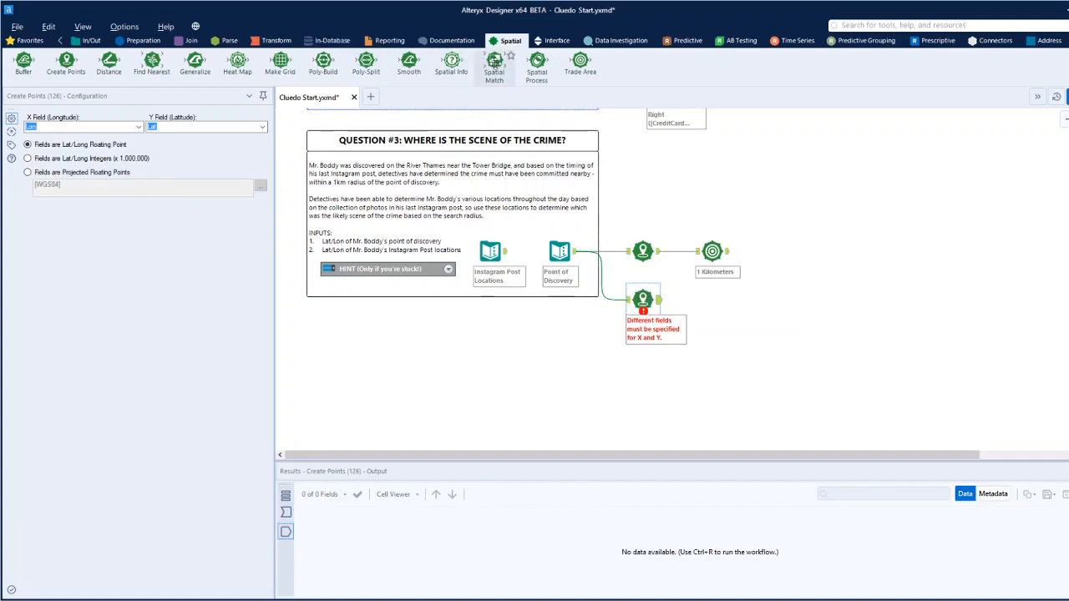
Add a Spatial Match tool after the Trade Area tool and connect the second Create Points tool to its Universe input.
{"action": "left_click_drag", "start_coordinate": [494, 63], "coordinate": [782, 265]}
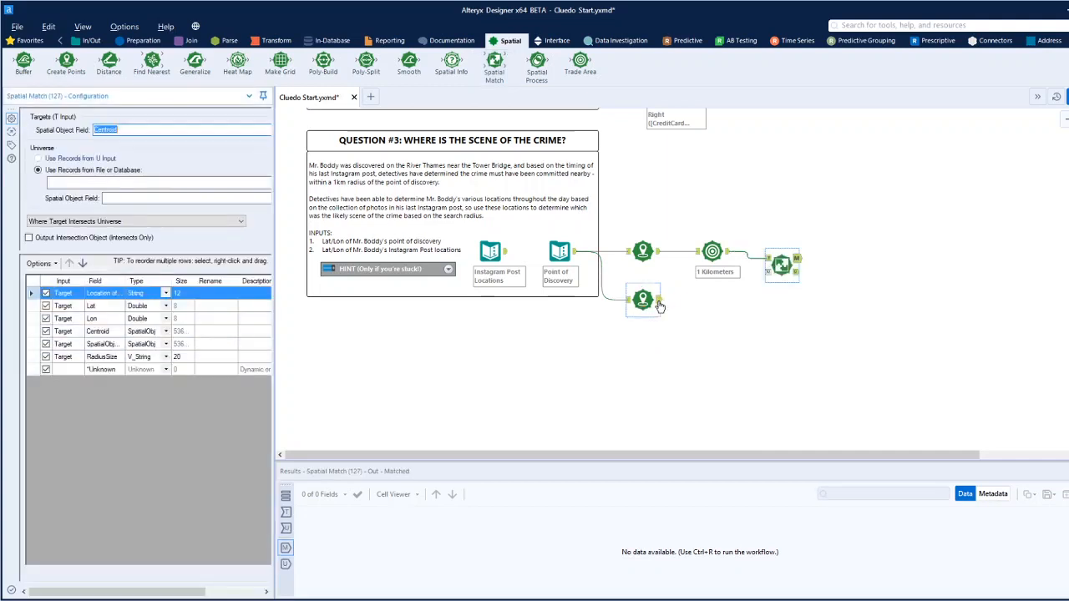
{"action": "left_click_drag", "start_coordinate": [659, 300], "coordinate": [769, 272]}
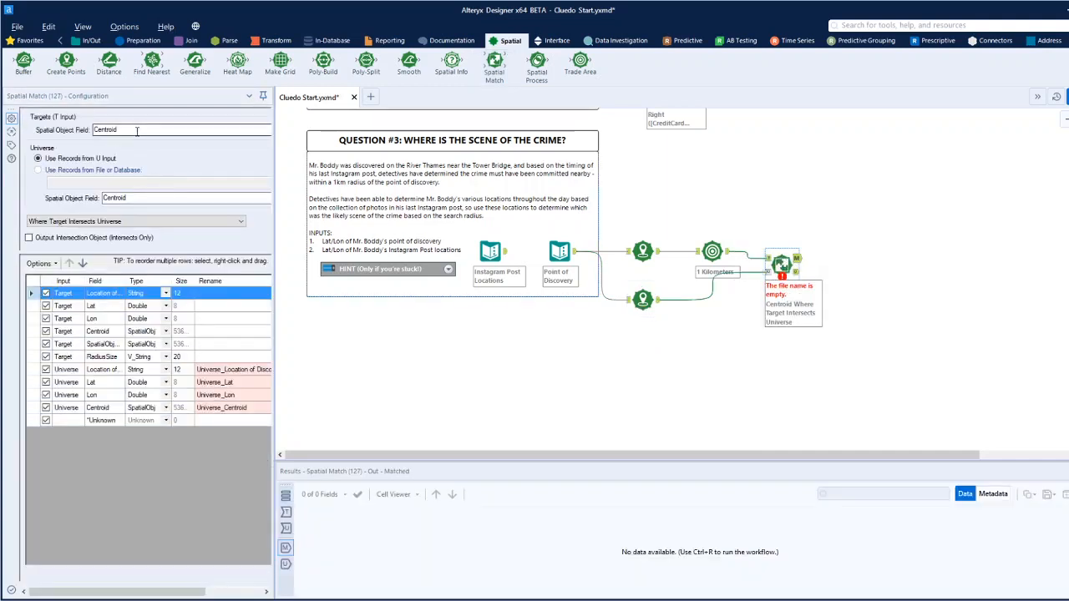
{"action": "key", "text": "ctrl+r"}
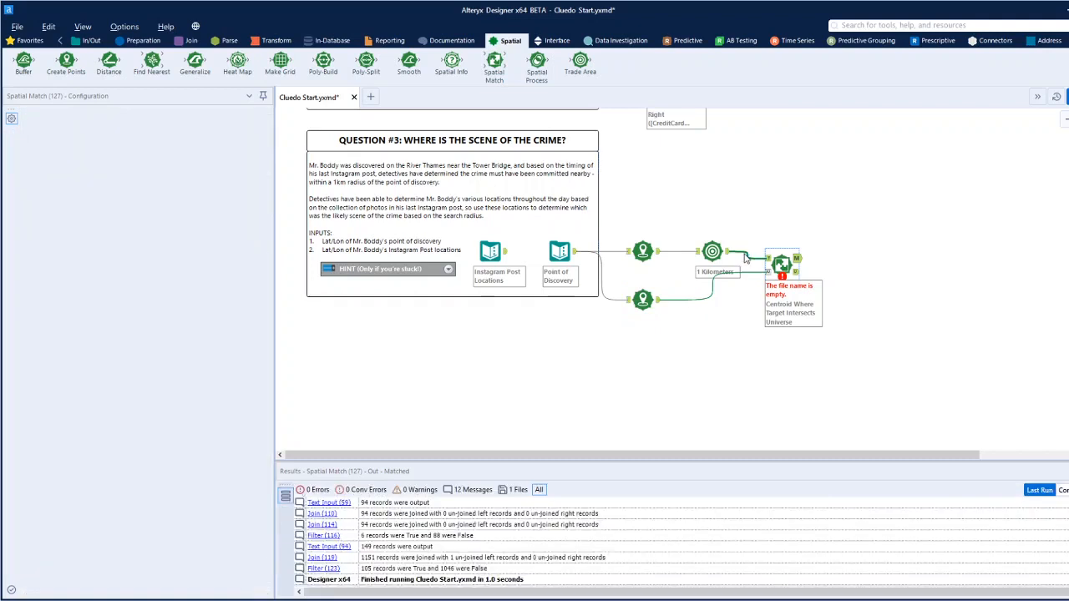
Swap the Spatial Match connections so the second Create Points tool feeds the Target input and the Trade Area feeds the Universe input.
{"action": "left_click", "coordinate": [747, 273]}
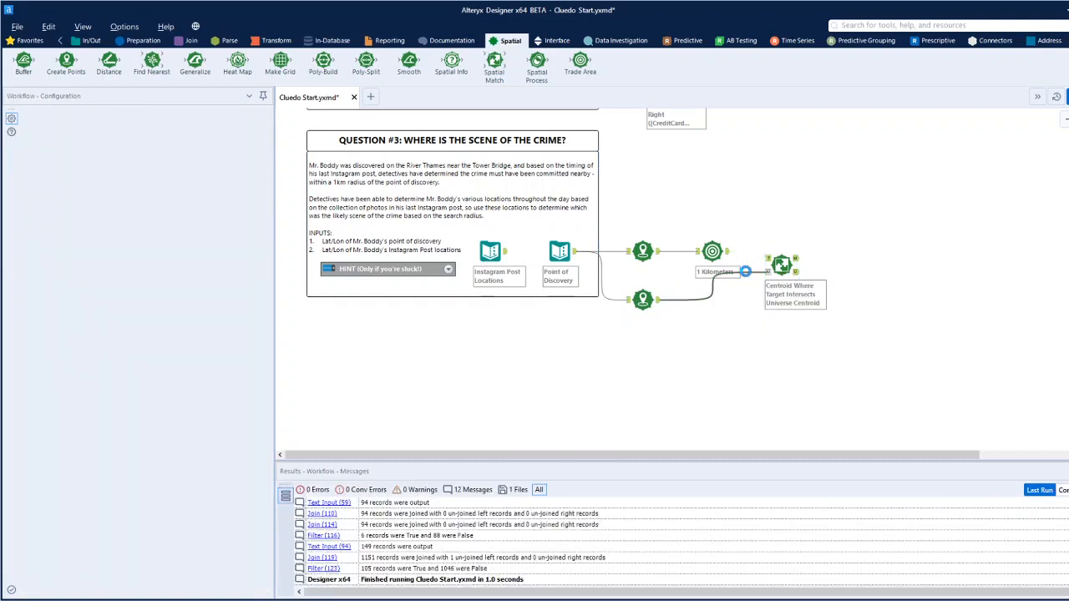
{"action": "left_click", "coordinate": [753, 277]}
{"action": "left_click_drag", "start_coordinate": [657, 306], "coordinate": [781, 264]}
{"action": "left_click", "coordinate": [781, 264]}
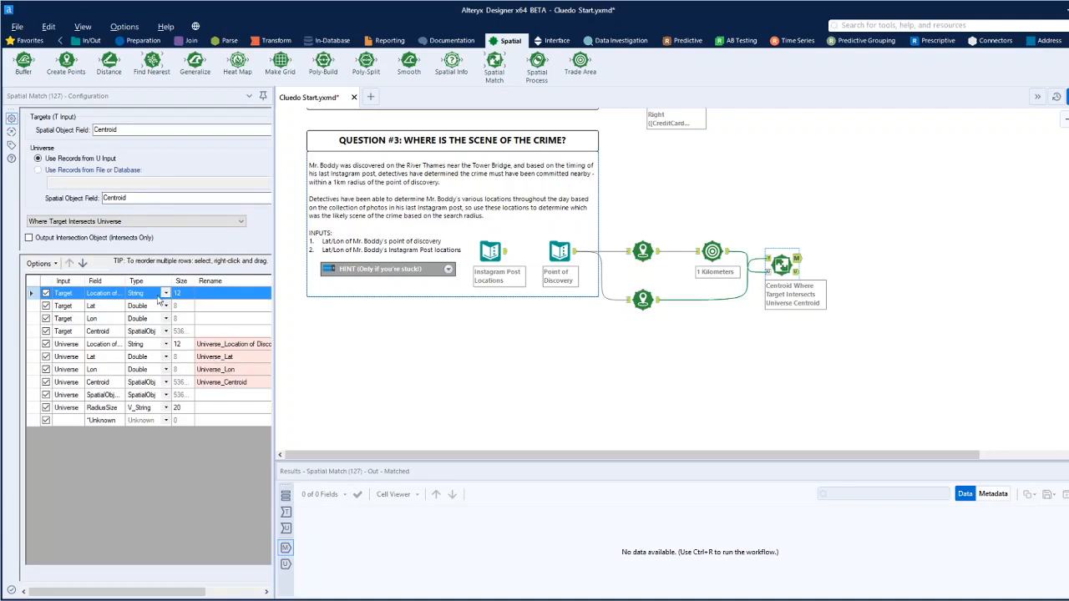
Set the Spatial Match to Where Target Touches or Intersects Universe and run the workflow.
{"action": "left_click", "coordinate": [91, 222]}
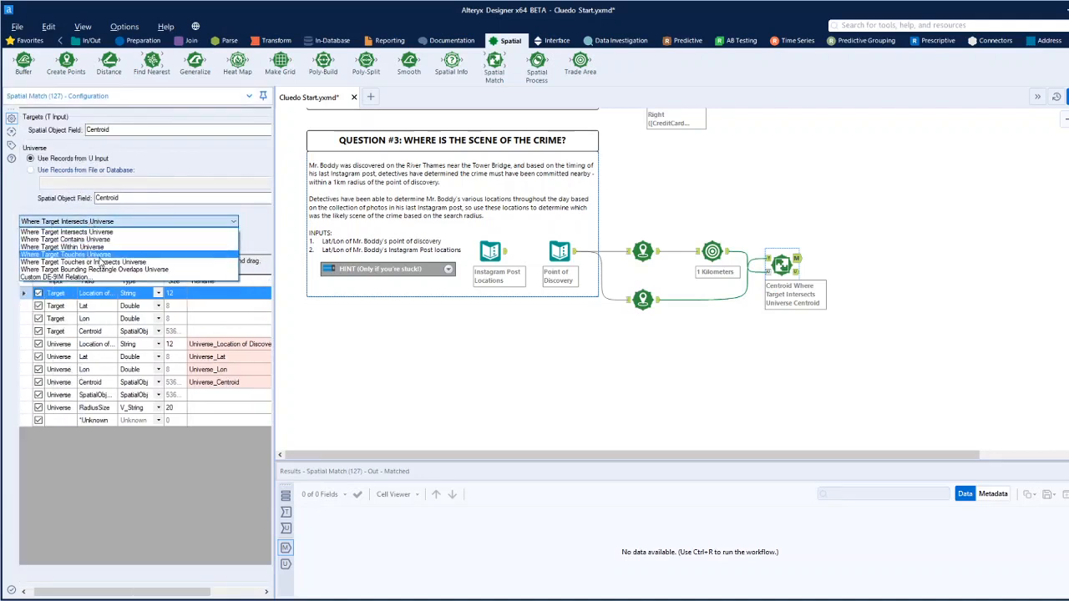
{"action": "left_click", "coordinate": [103, 263]}
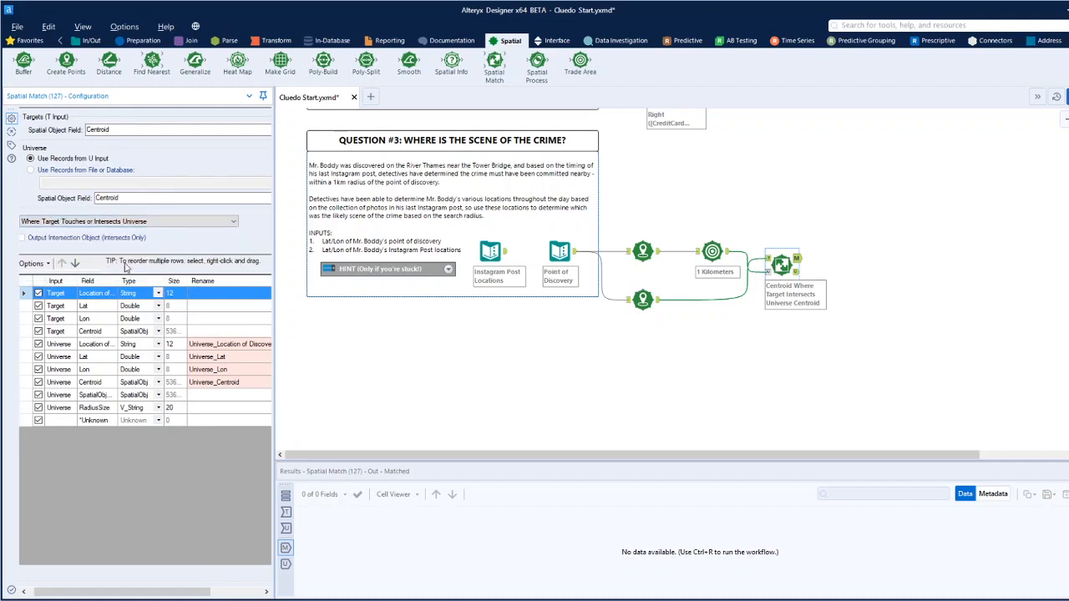
{"action": "left_click", "coordinate": [883, 303]}
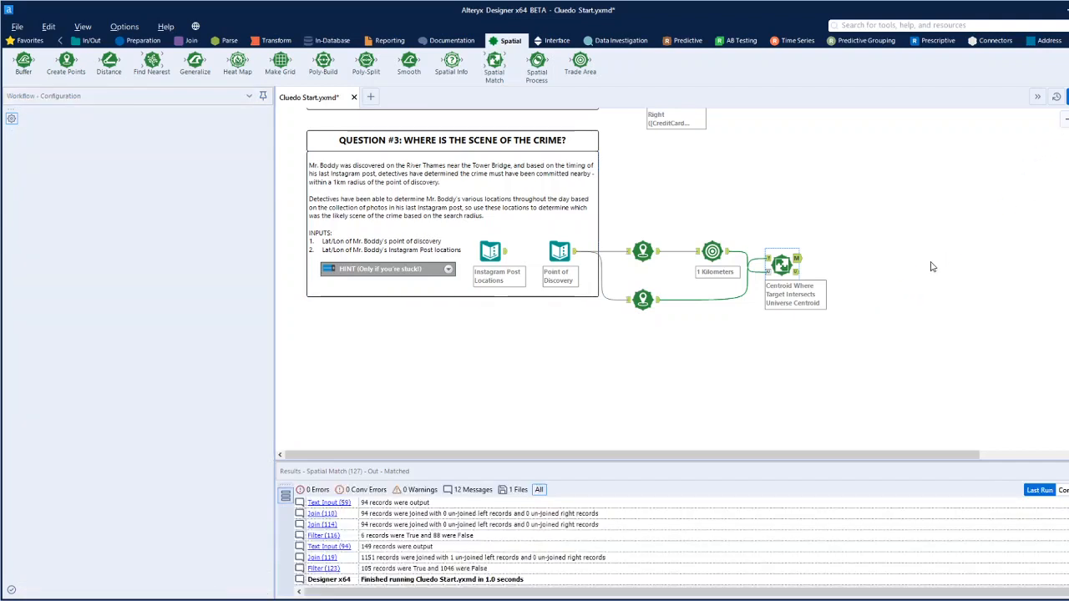
{"action": "key", "text": "ctrl+r"}
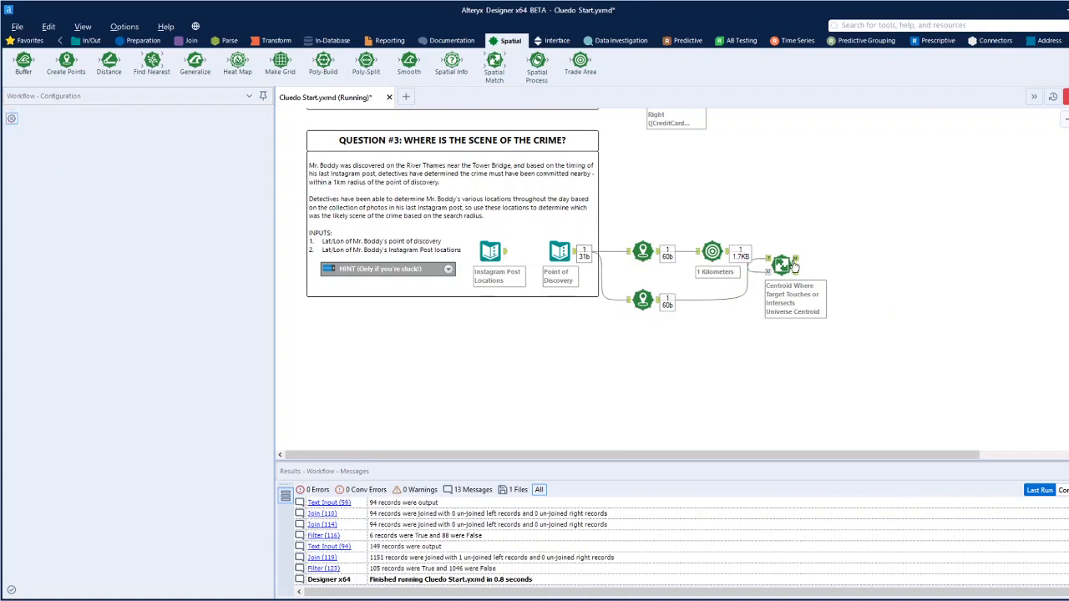
Examine the Spatial Match's matched output across its columns and compare it with the Question #3 workflow.
{"action": "left_click", "coordinate": [795, 264]}
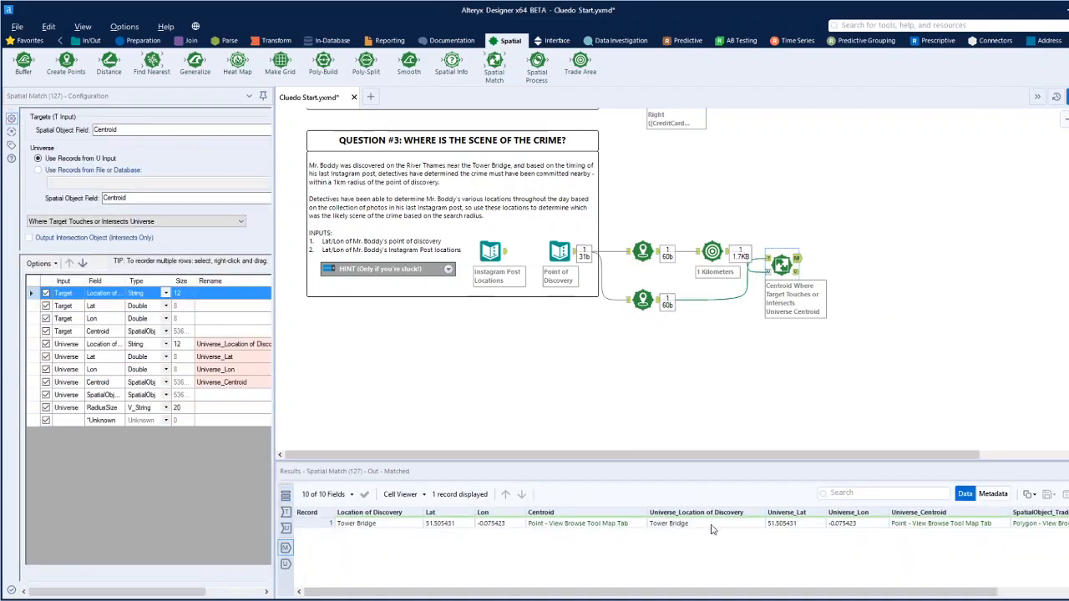
{"action": "scroll", "coordinate": [817, 357], "scroll_direction": "up", "scroll_amount": 2}
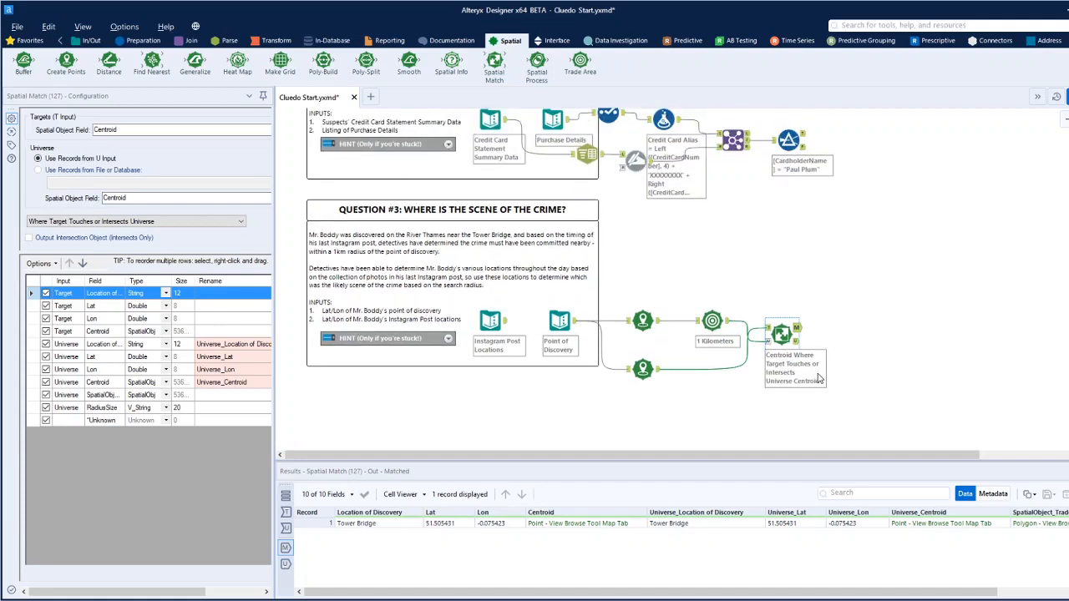
{"action": "scroll", "coordinate": [819, 379], "scroll_direction": "up", "scroll_amount": 2}
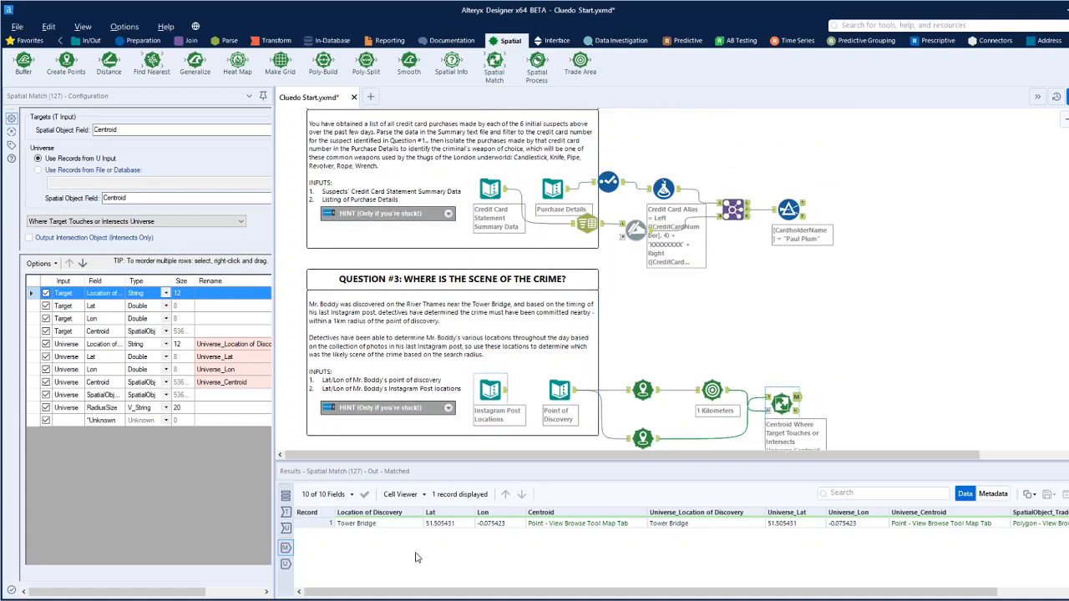
{"action": "left_click_drag", "start_coordinate": [609, 593], "coordinate": [771, 599]}
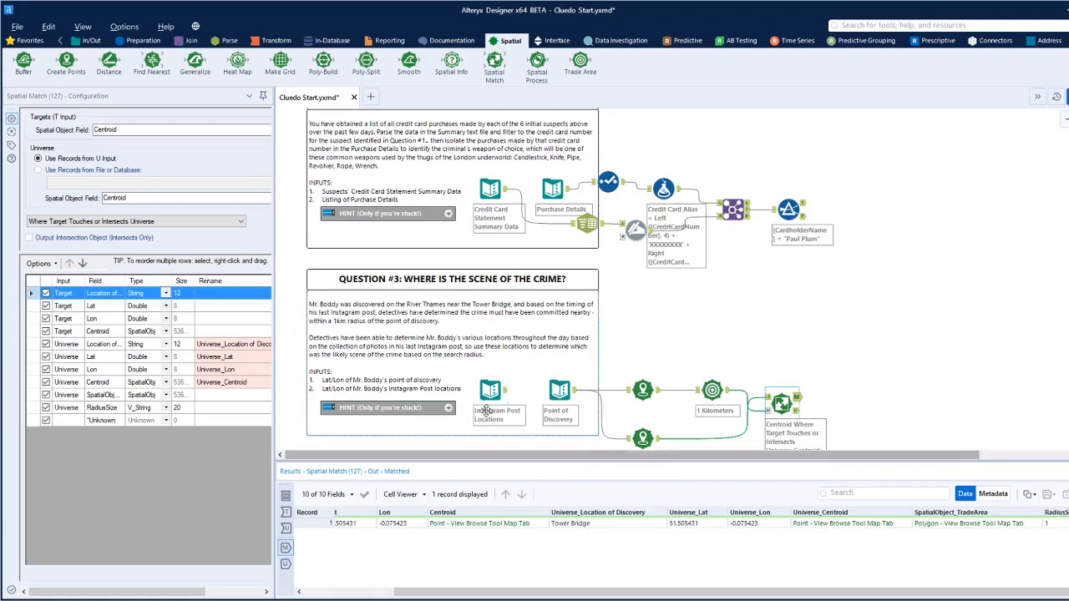
Feed the second Create Points tool from Instagram Post Locations instead of Point of Discovery, run the workflow and view the matched output.
{"action": "left_click", "coordinate": [602, 415]}
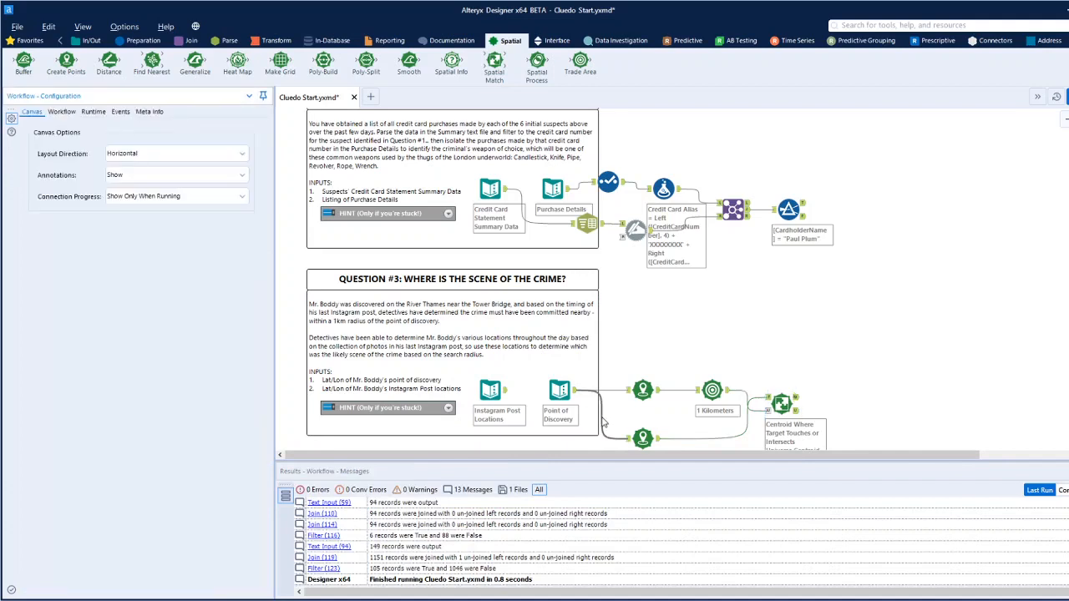
{"action": "left_click", "coordinate": [493, 396]}
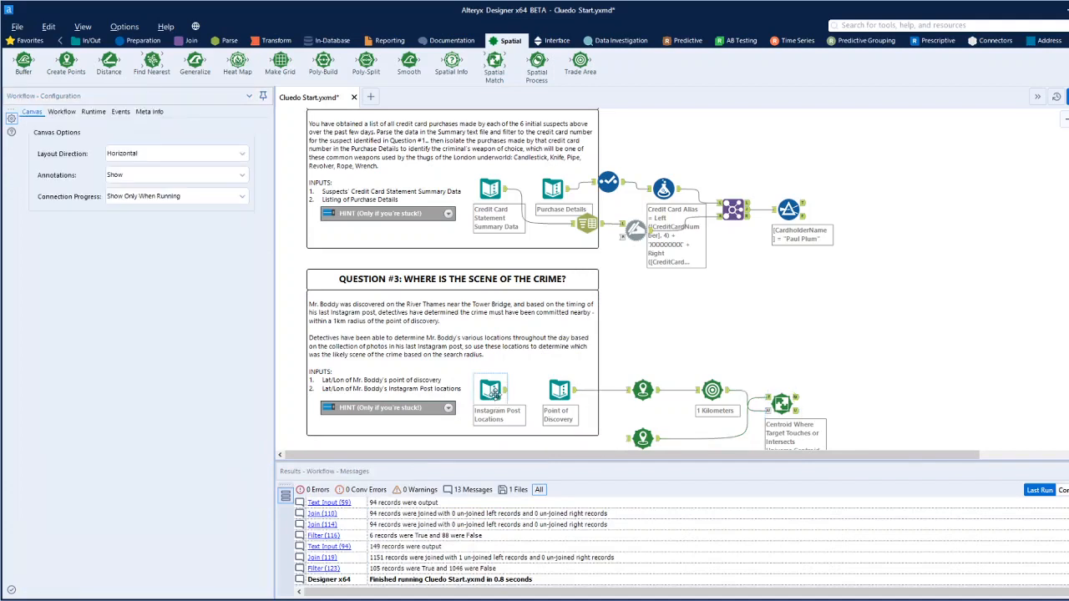
{"action": "left_click_drag", "start_coordinate": [506, 395], "coordinate": [630, 440]}
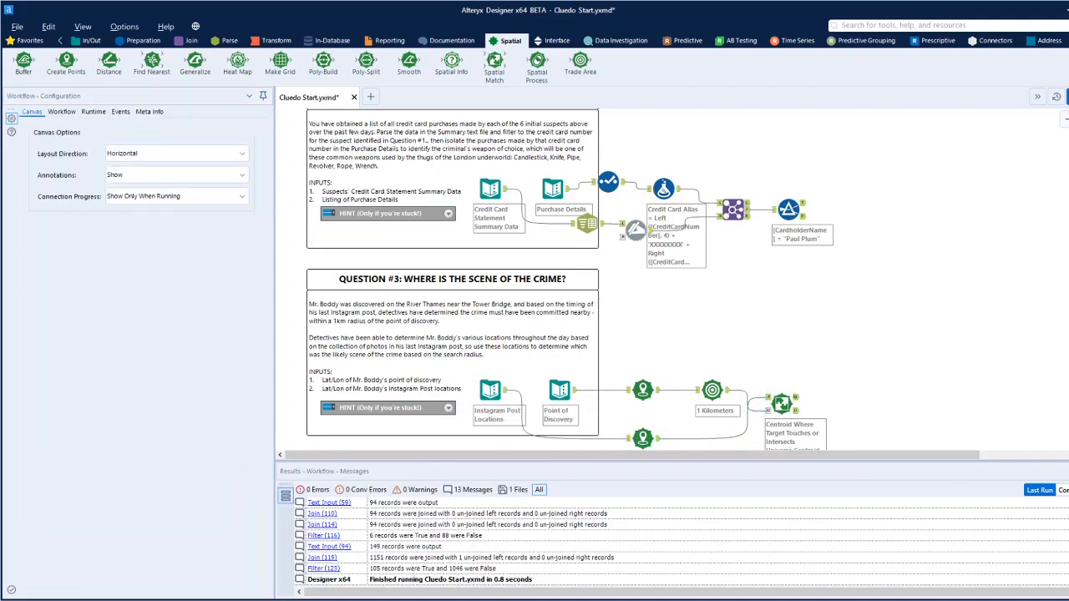
{"action": "key", "text": "ctrl+r"}
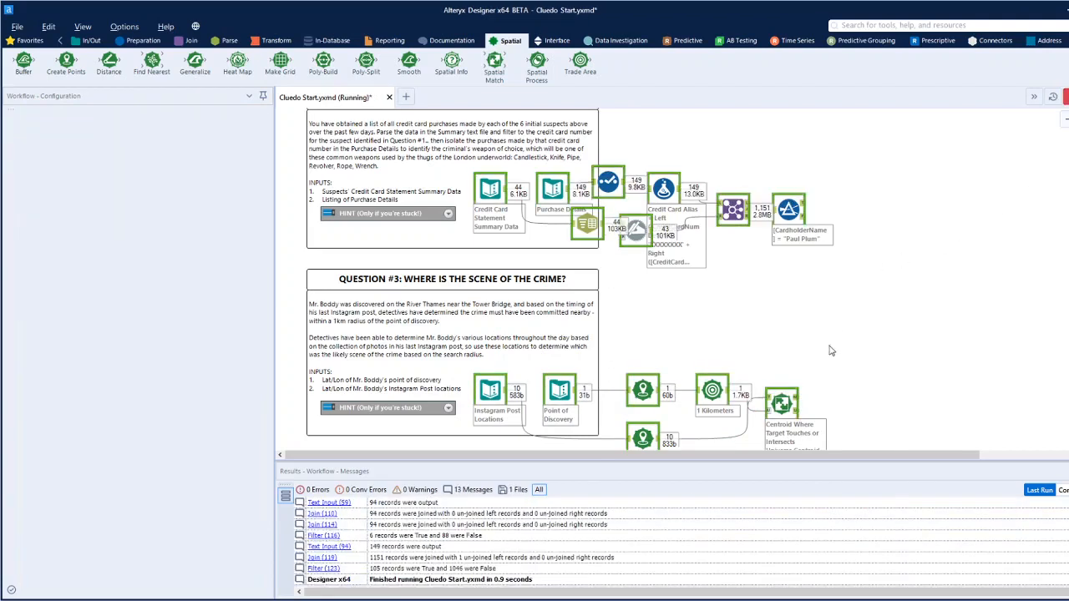
{"action": "left_click", "coordinate": [796, 401]}
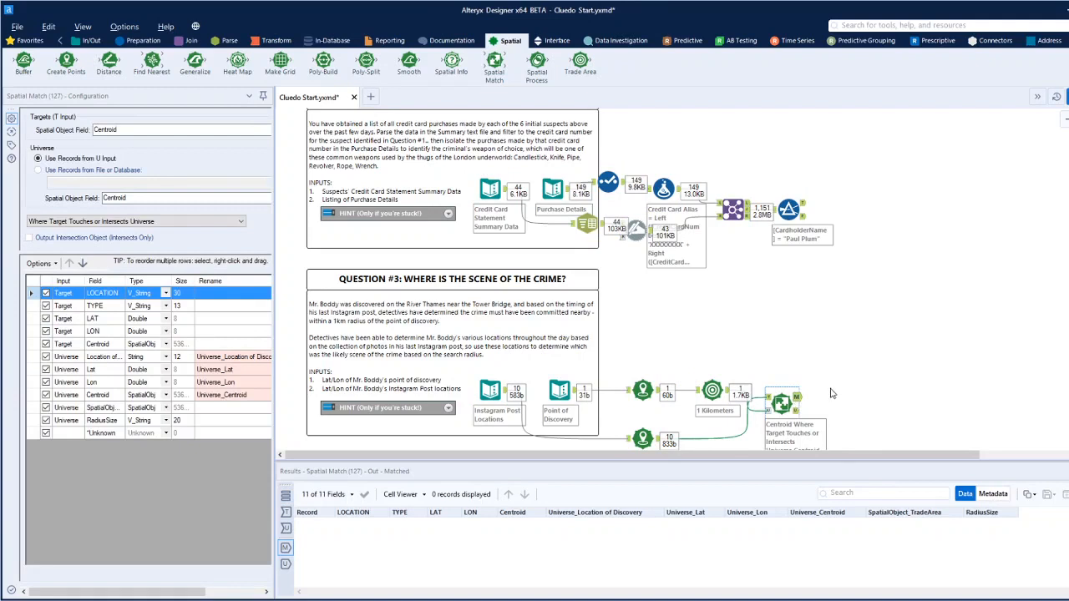
Check the coordinates and centroids of all Instagram locations in the second Create Points tool's output.
{"action": "left_click", "coordinate": [651, 441]}
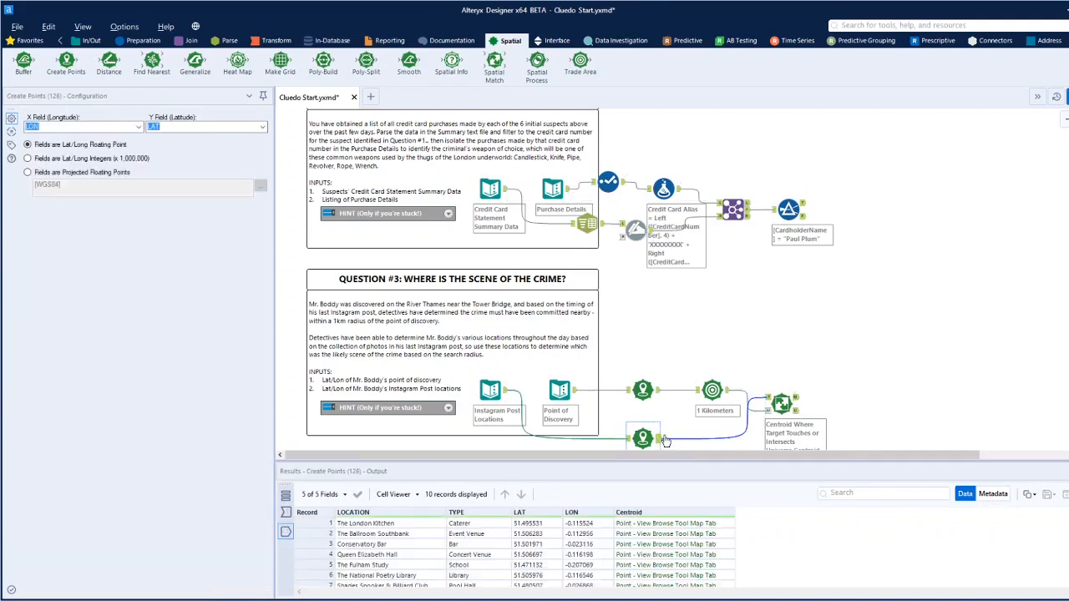
{"action": "scroll", "coordinate": [666, 428], "scroll_direction": "down", "scroll_amount": 1}
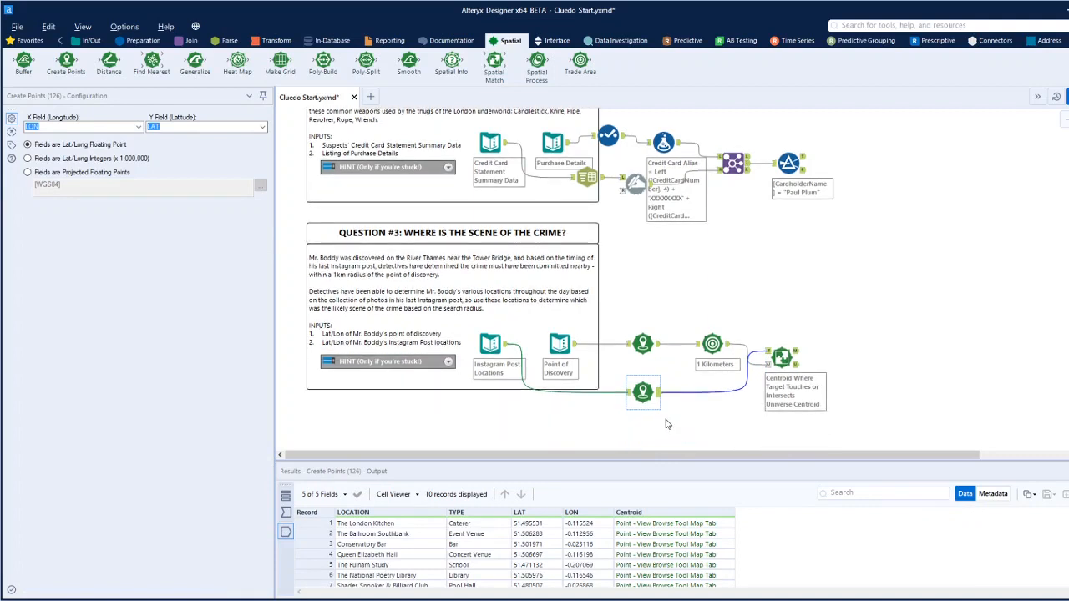
{"action": "scroll", "coordinate": [618, 531], "scroll_direction": "down", "scroll_amount": 2}
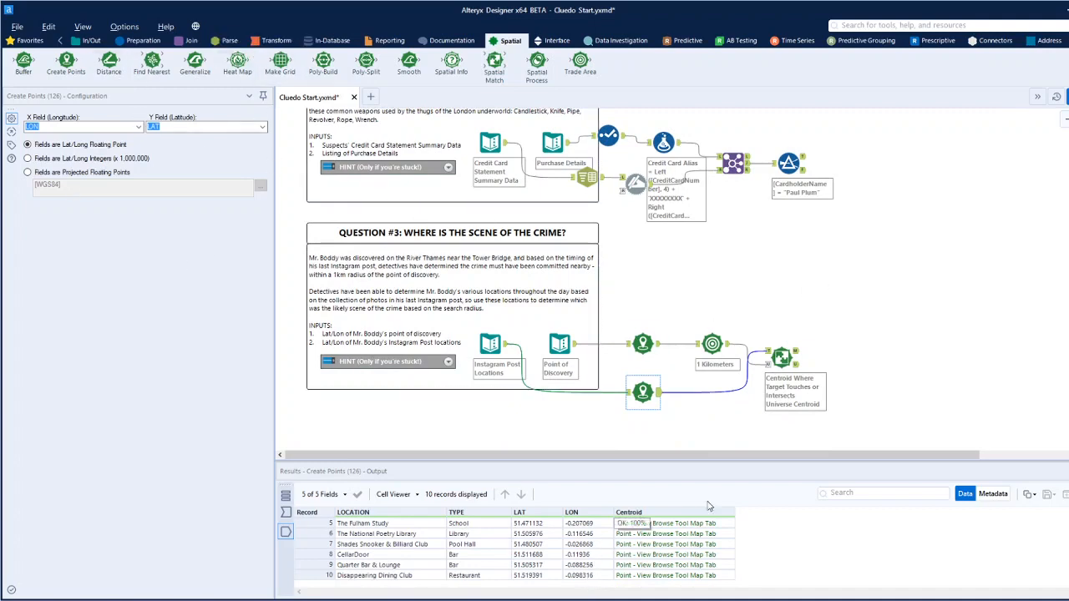
{"action": "scroll", "coordinate": [525, 560], "scroll_direction": "up", "scroll_amount": 2}
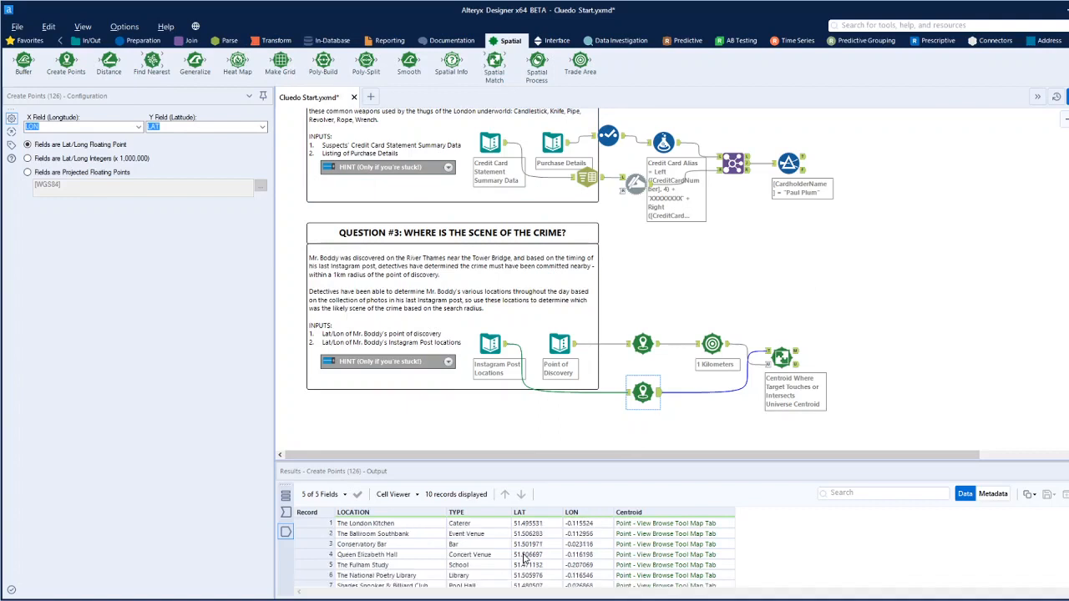
Add a Union tool below the Spatial Match and feed it from the second Create Points tool and the Trade Area tool.
{"action": "left_click", "coordinate": [191, 40]}
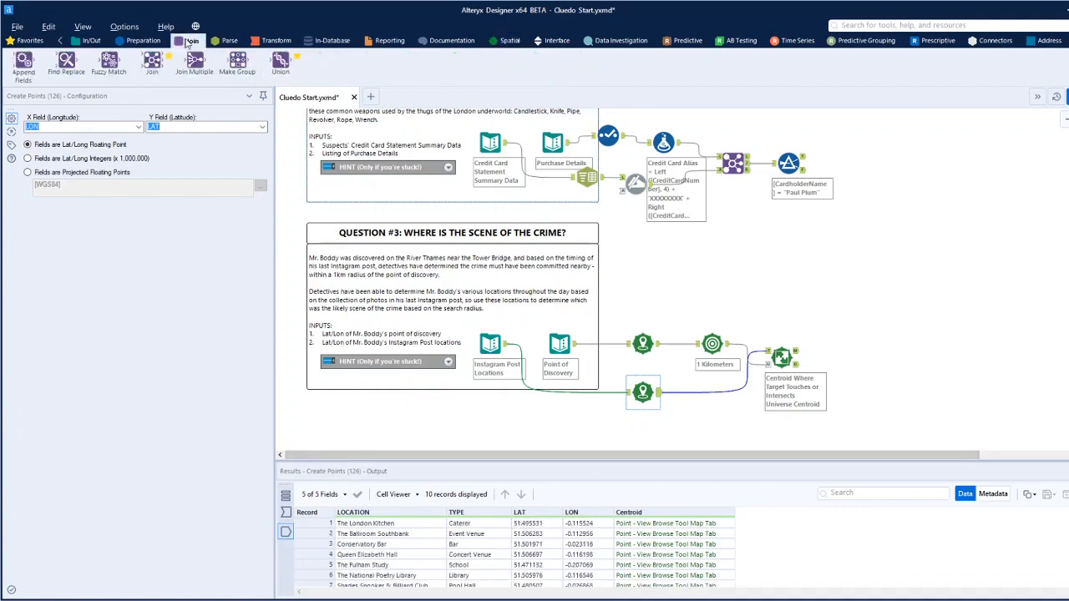
{"action": "left_click_drag", "start_coordinate": [281, 63], "coordinate": [796, 429]}
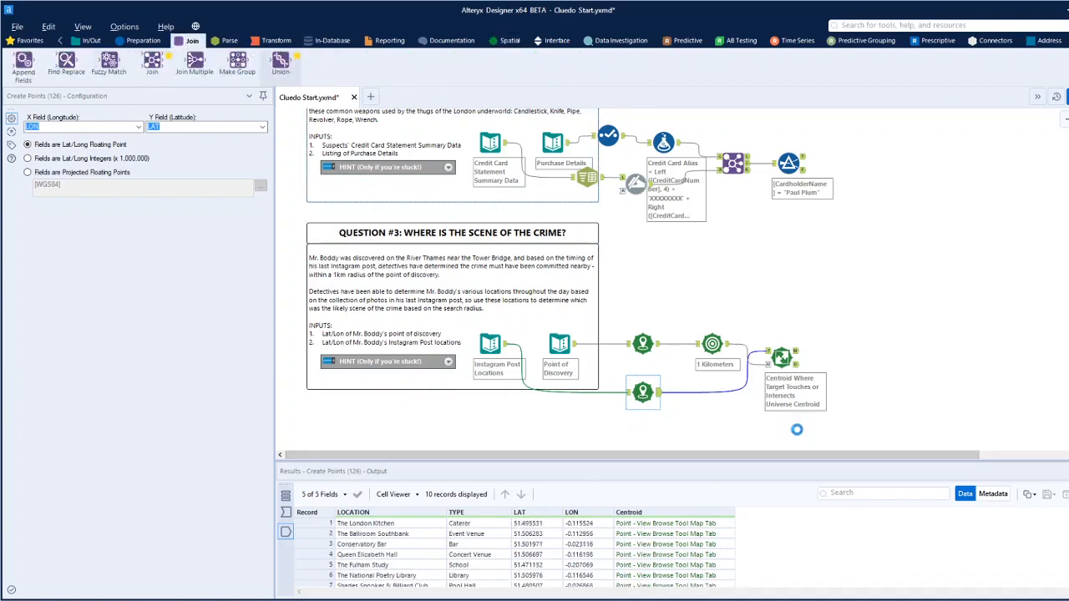
{"action": "left_click_drag", "start_coordinate": [659, 391], "coordinate": [780, 427]}
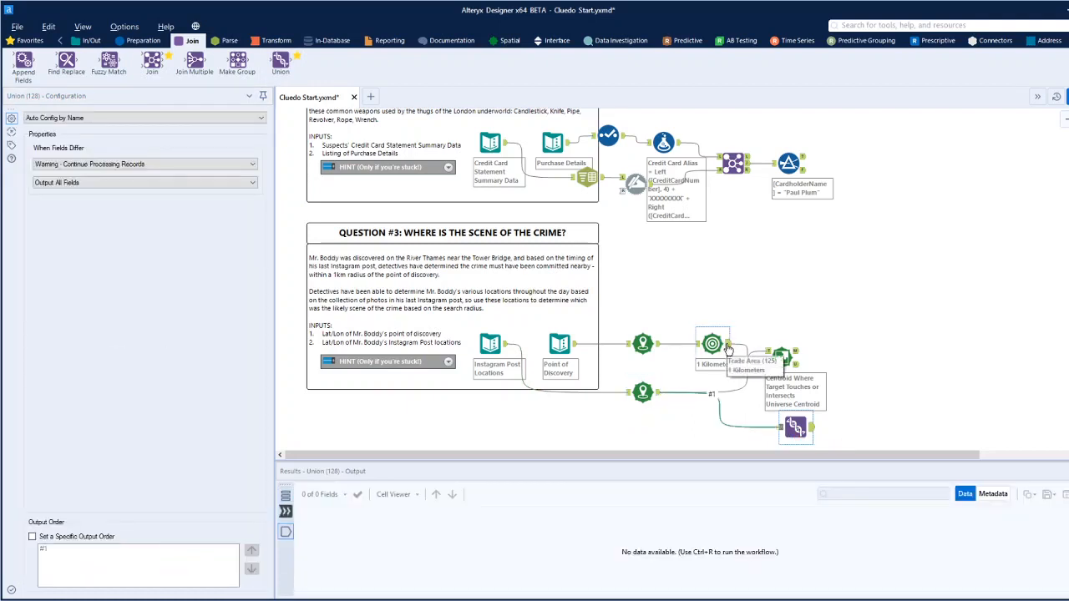
{"action": "left_click_drag", "start_coordinate": [728, 344], "coordinate": [774, 363]}
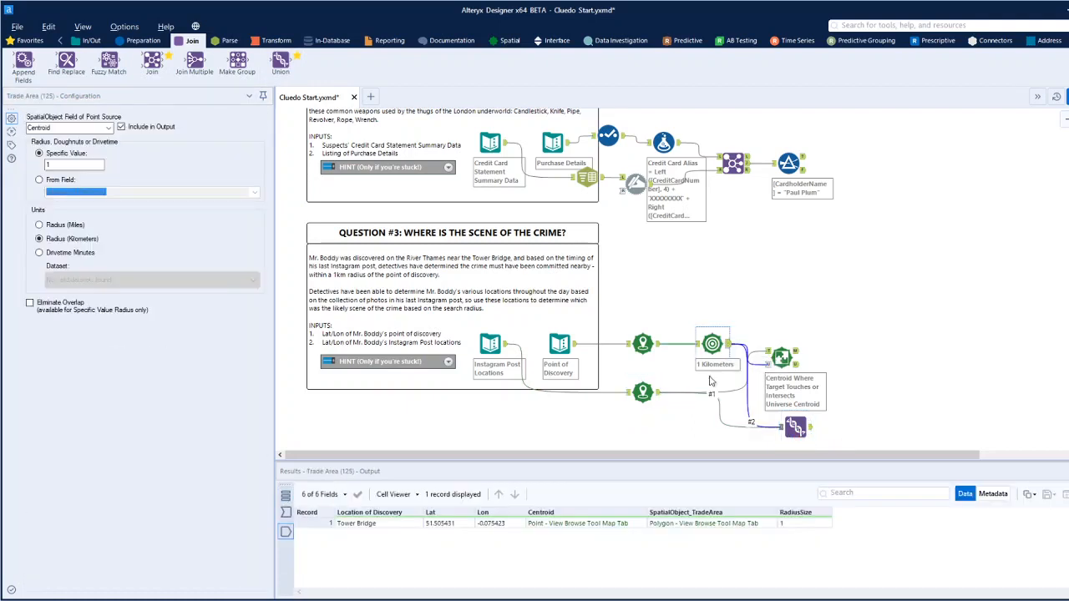
{"action": "left_click", "coordinate": [657, 396]}
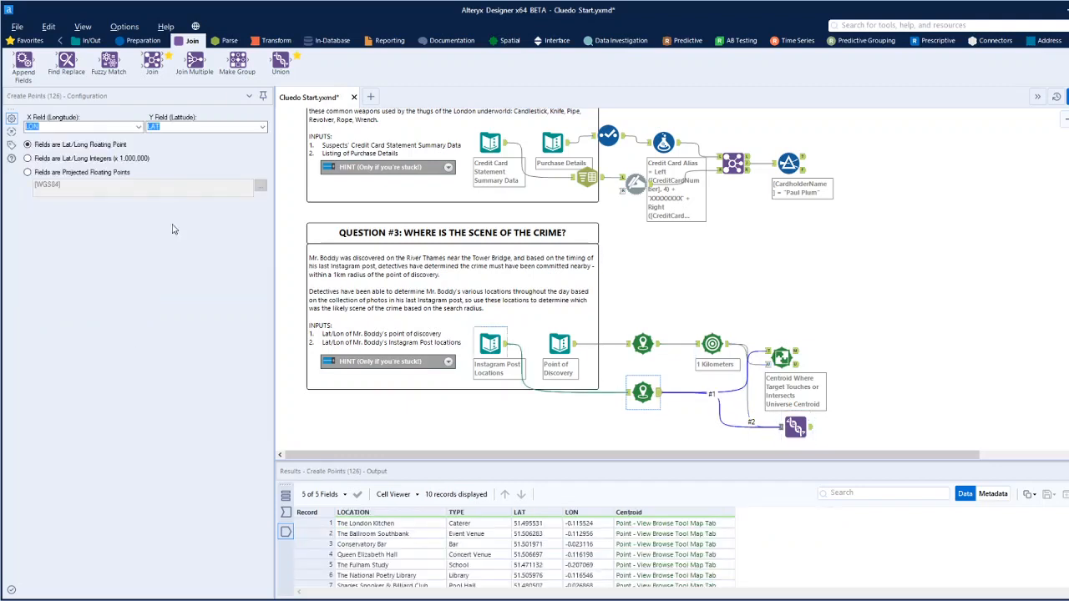
Attach a Browse tool to the Union's output and run the workflow.
{"action": "left_click", "coordinate": [86, 41]}
{"action": "left_click_drag", "start_coordinate": [24, 60], "coordinate": [851, 428]}
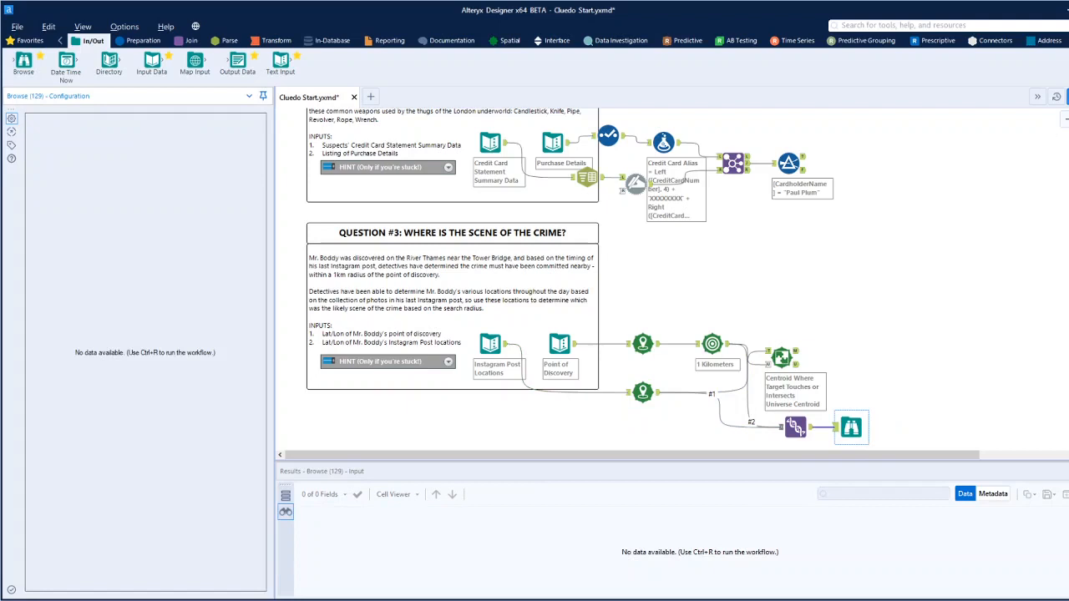
{"action": "left_click", "coordinate": [943, 416]}
{"action": "key", "text": "ctrl+r"}
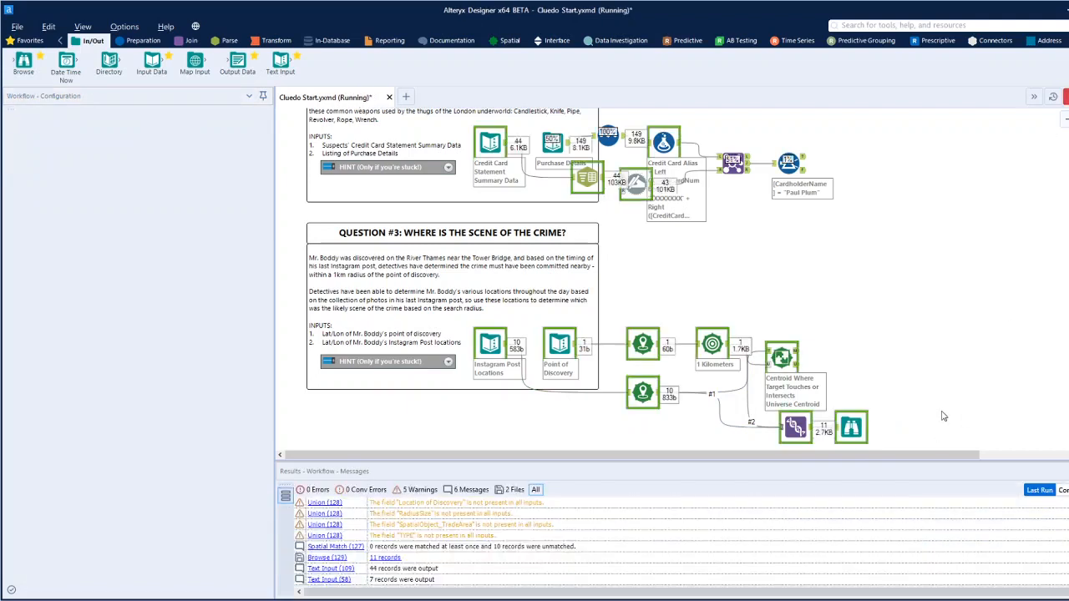
Show the Union's Browse map with the Alteryx Streets base map.
{"action": "left_click", "coordinate": [851, 428]}
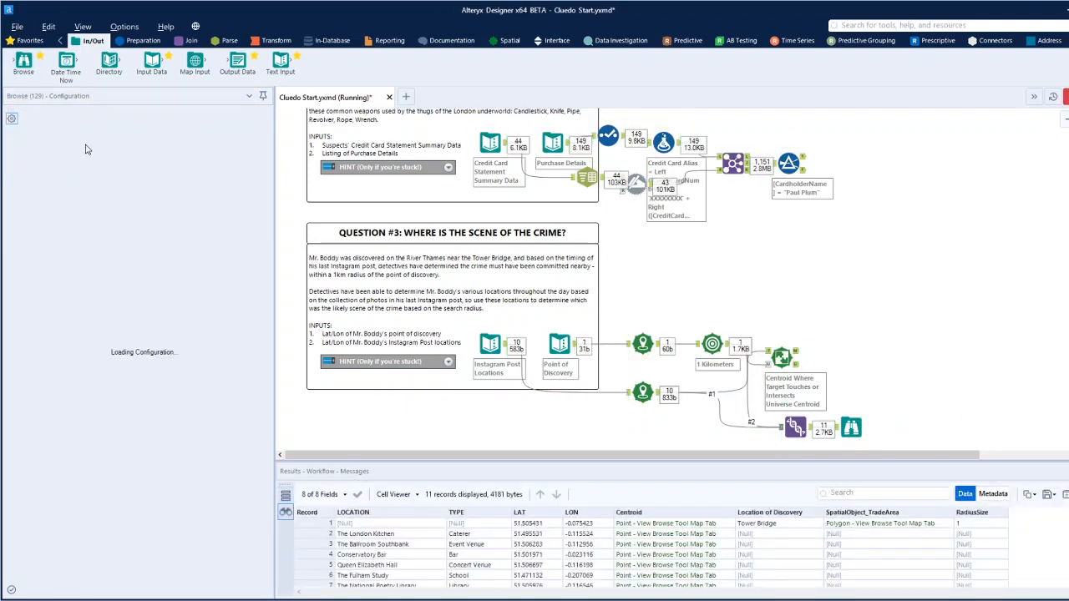
{"action": "left_click", "coordinate": [246, 148]}
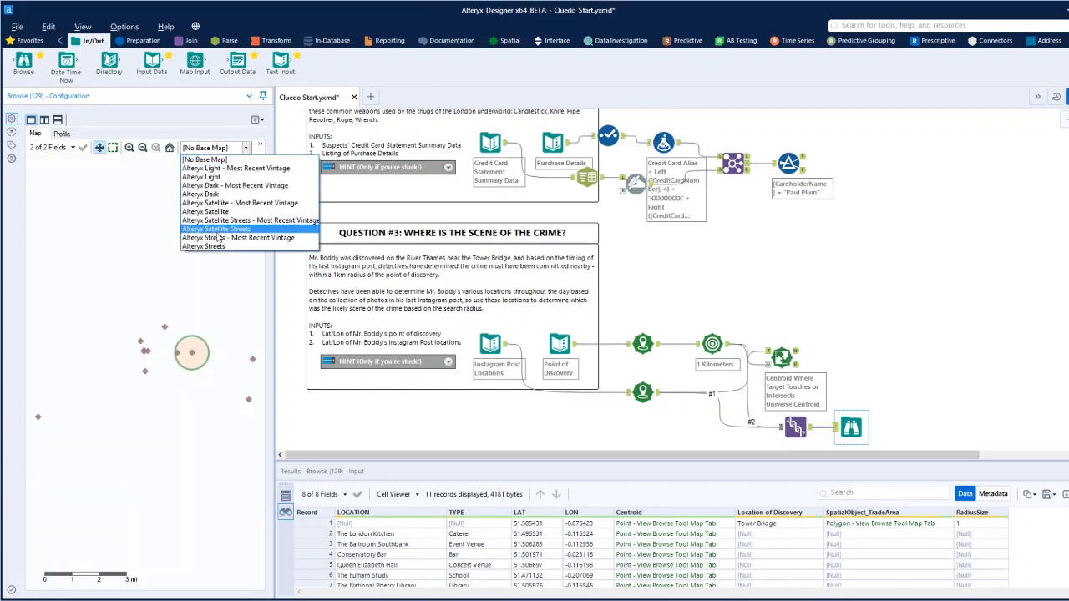
{"action": "left_click", "coordinate": [224, 247]}
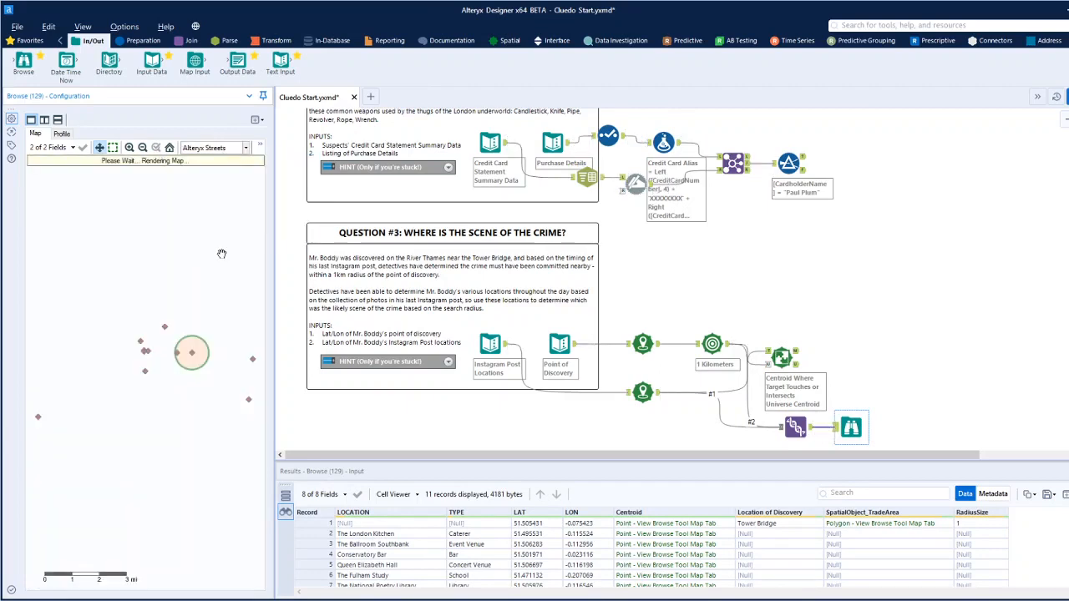
Set the Spatial Match's universe spatial object field to SpatialObject_TradeArea, run the workflow and view the matched output.
{"action": "left_click", "coordinate": [781, 357]}
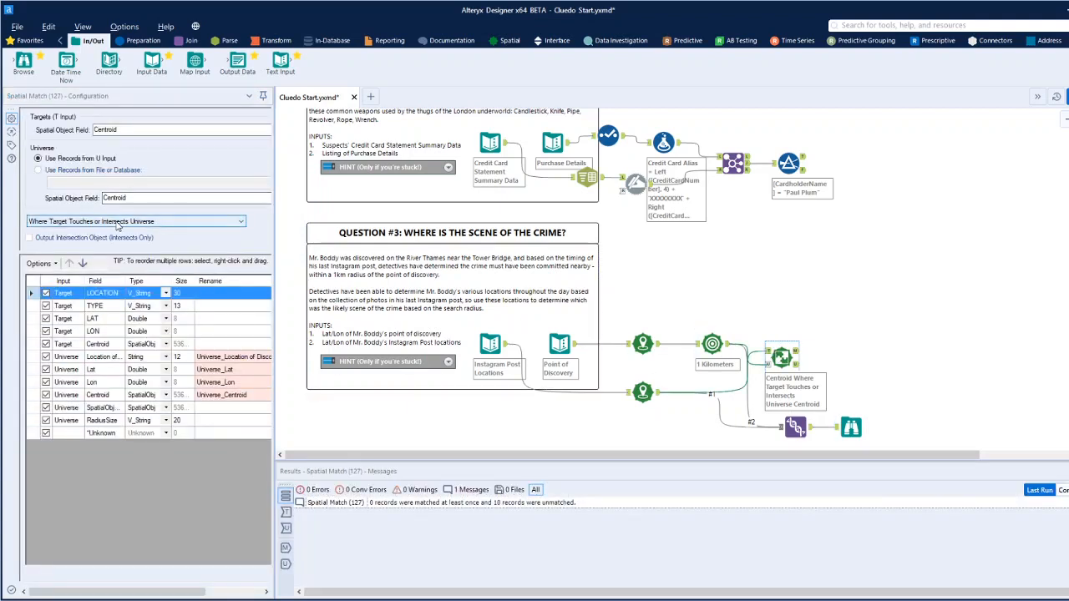
{"action": "left_click", "coordinate": [158, 198]}
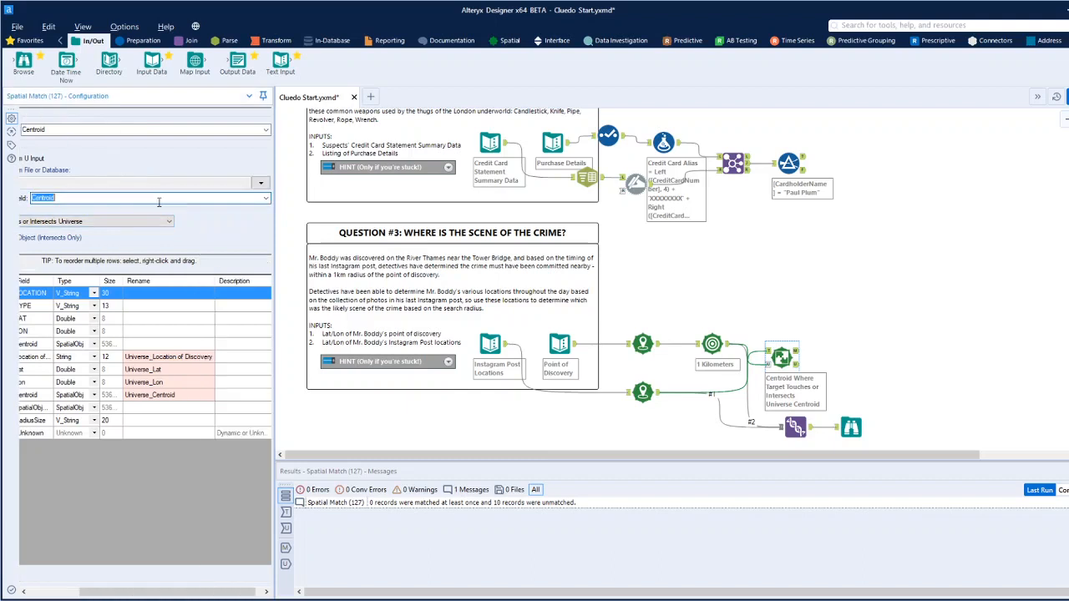
{"action": "left_click", "coordinate": [267, 201]}
{"action": "left_click", "coordinate": [189, 218]}
{"action": "left_click", "coordinate": [1067, 97]}
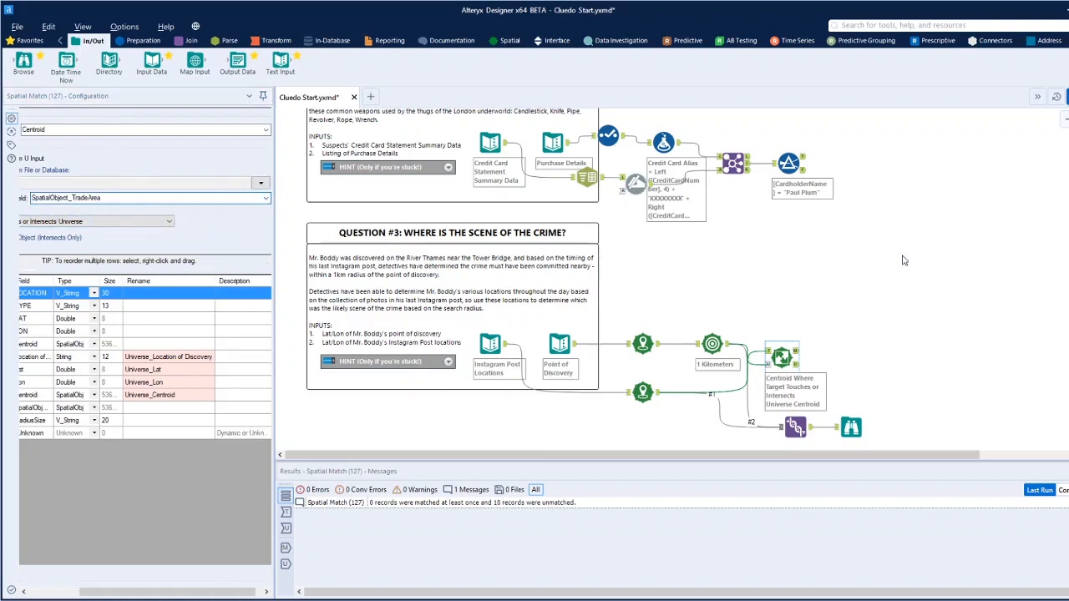
{"action": "left_click", "coordinate": [796, 357]}
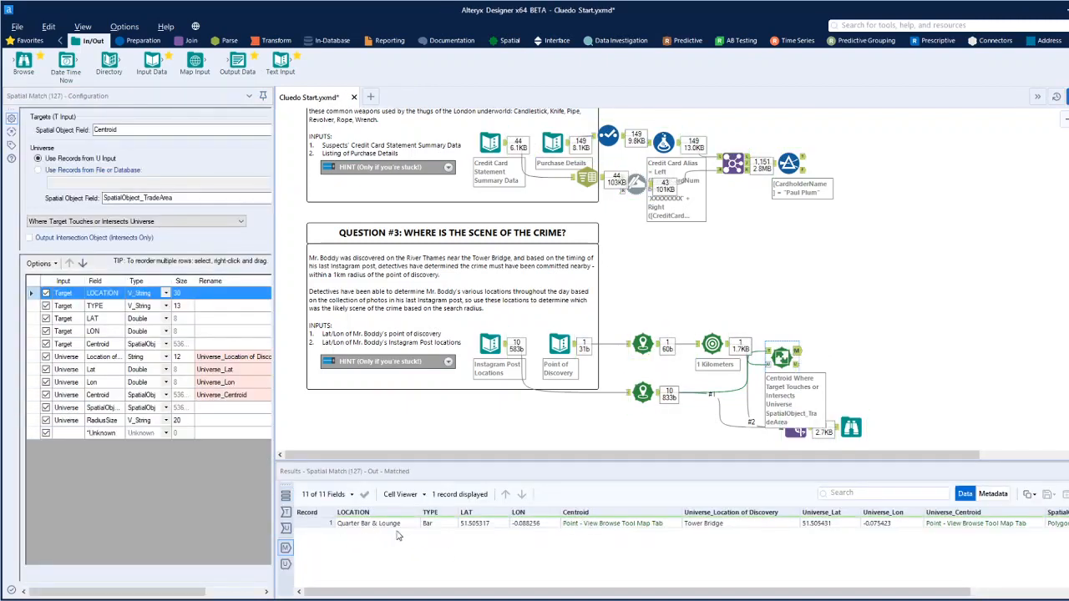
Examine the Instagram points around the trade area's edge on the street map and recheck the Spatial Match's matched output.
{"action": "left_click", "coordinate": [850, 428]}
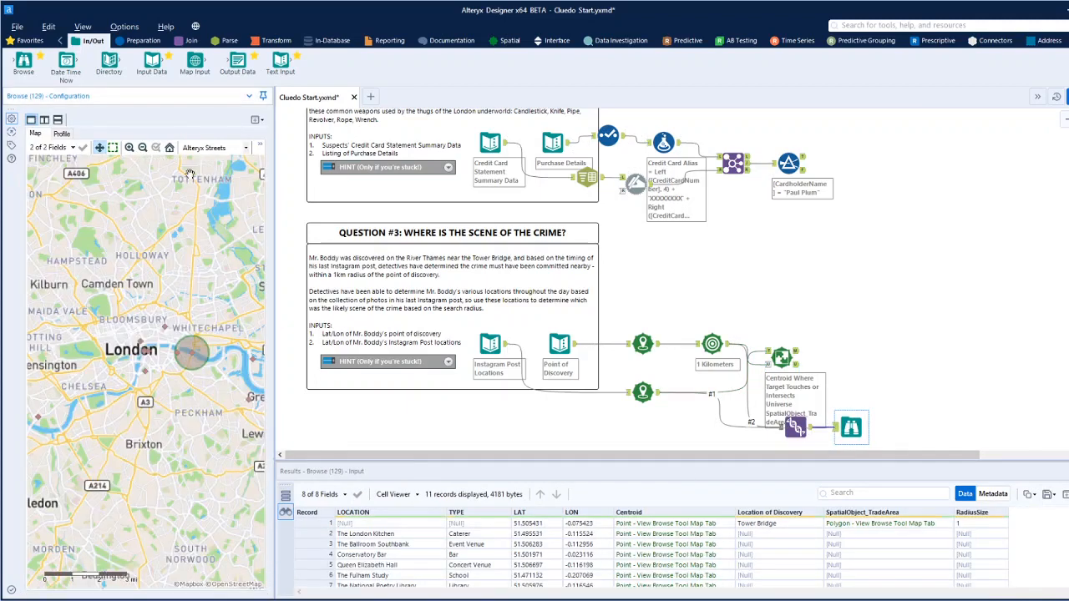
{"action": "scroll", "coordinate": [186, 364], "scroll_direction": "up", "scroll_amount": 4}
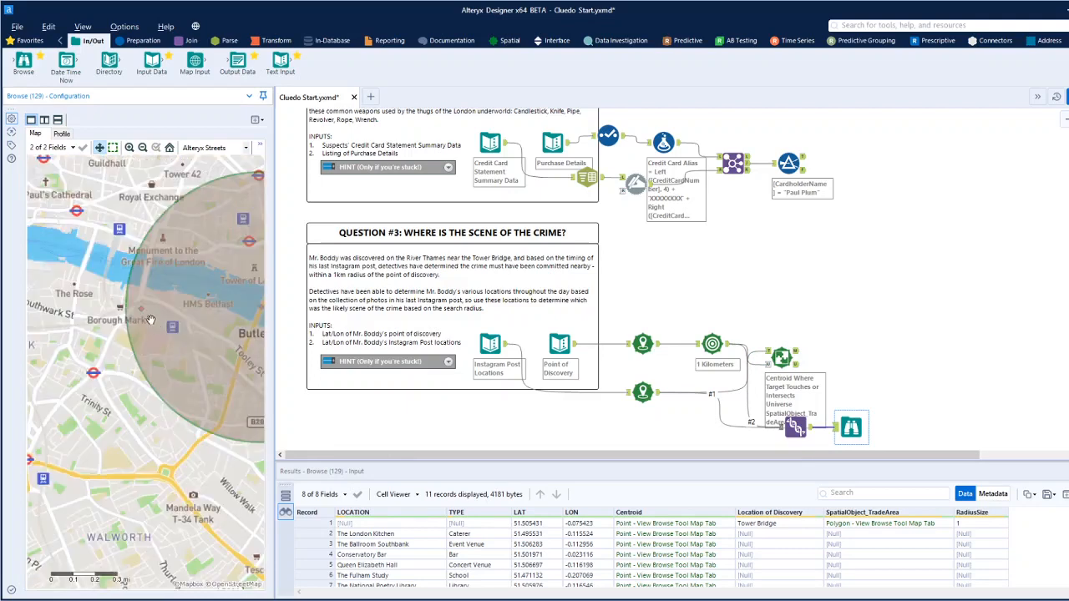
{"action": "scroll", "coordinate": [150, 320], "scroll_direction": "up", "scroll_amount": 2}
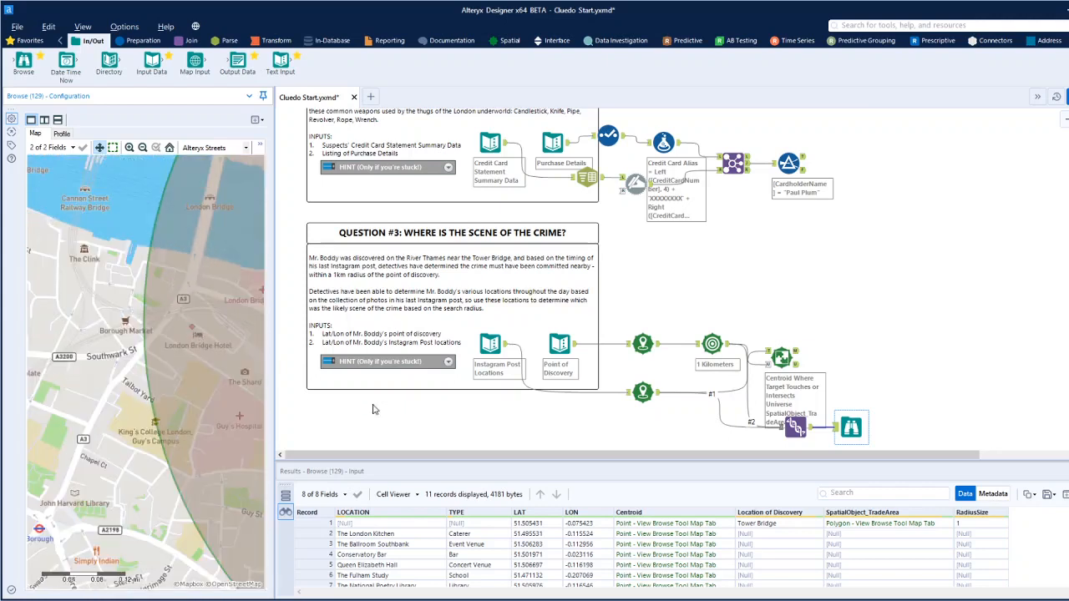
{"action": "left_click", "coordinate": [796, 355]}
Choose Quarter Bar & Lounge as the scene of the crime in the Clue answer macro, run the workflow and open the Check Answer Browse.
{"action": "scroll", "coordinate": [878, 342], "scroll_direction": "up", "scroll_amount": 5}
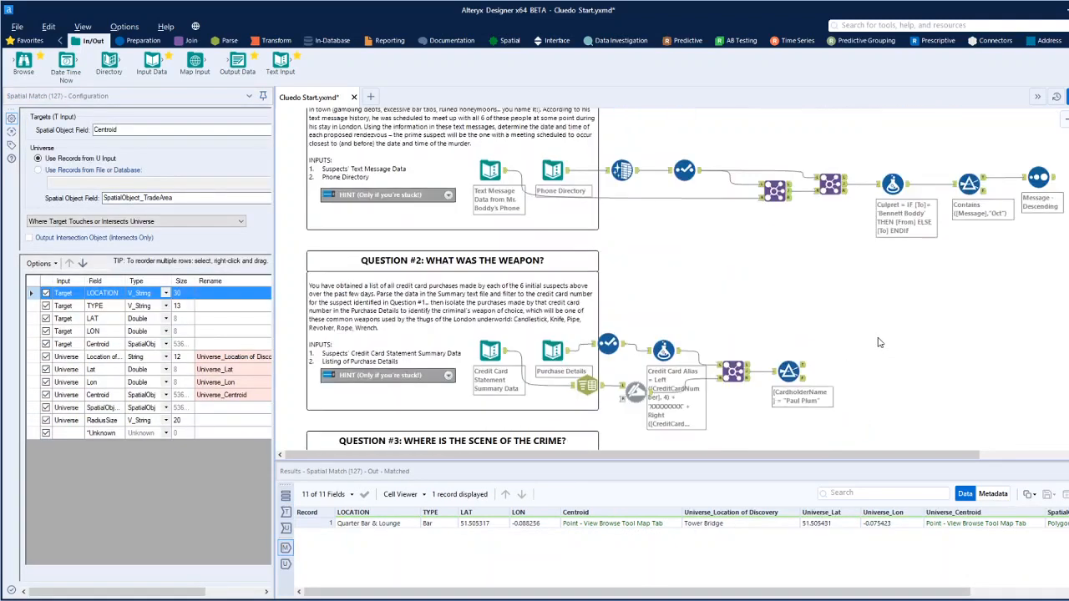
{"action": "scroll", "coordinate": [878, 342], "scroll_direction": "up", "scroll_amount": 5}
{"action": "left_click", "coordinate": [775, 188]}
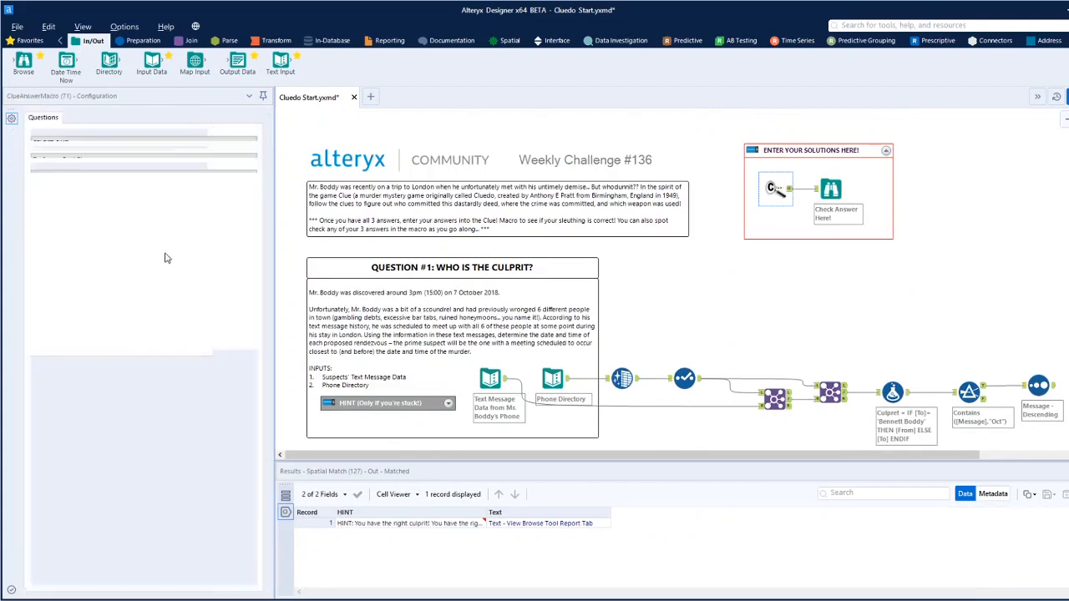
{"action": "left_click", "coordinate": [73, 145]}
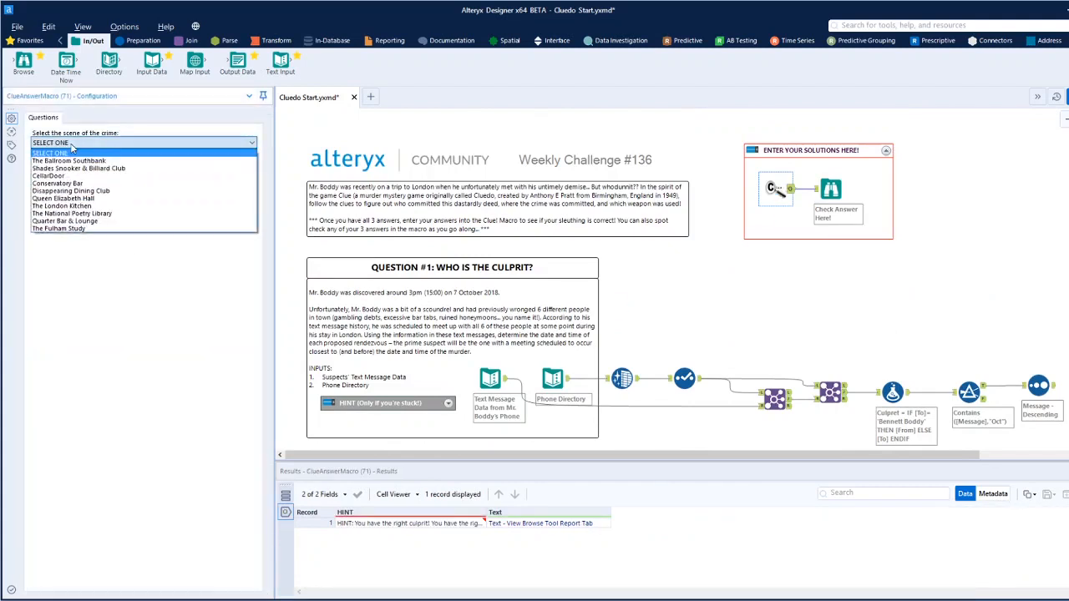
{"action": "left_click", "coordinate": [63, 220]}
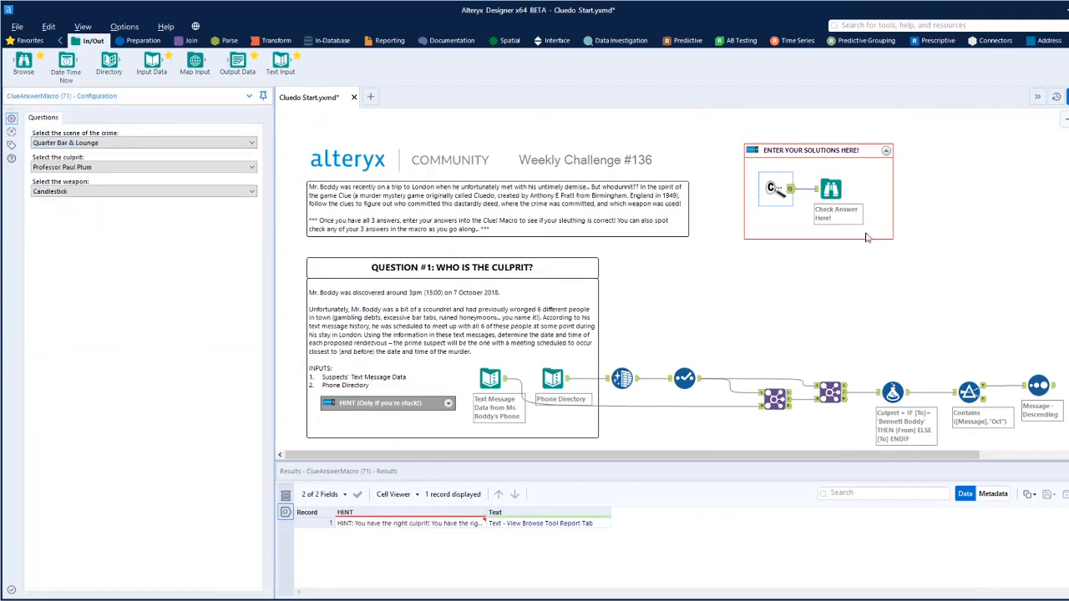
{"action": "left_click", "coordinate": [1066, 96]}
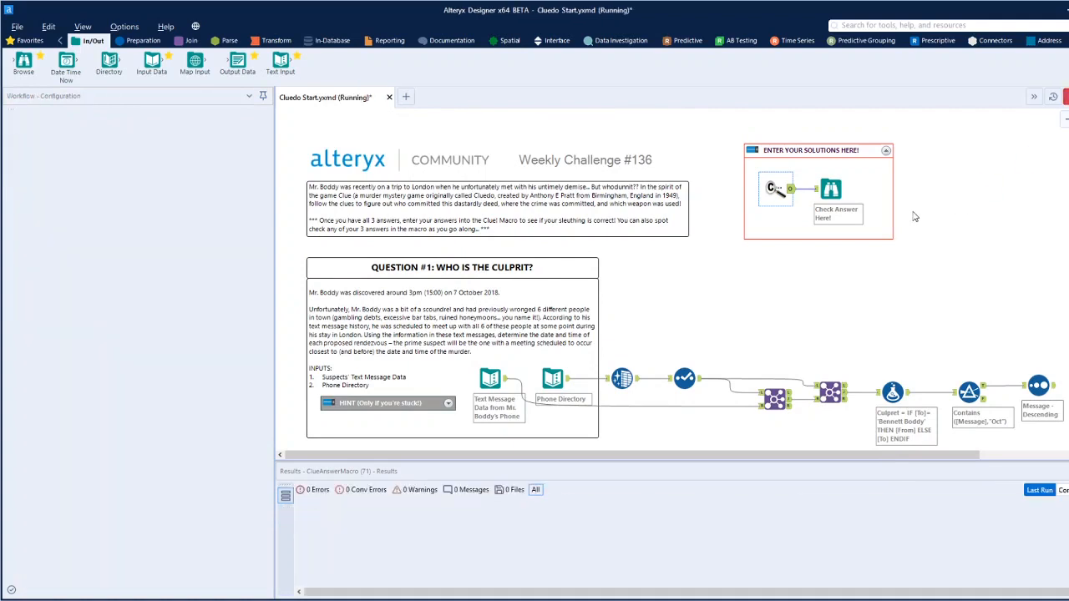
{"action": "left_click", "coordinate": [831, 189]}
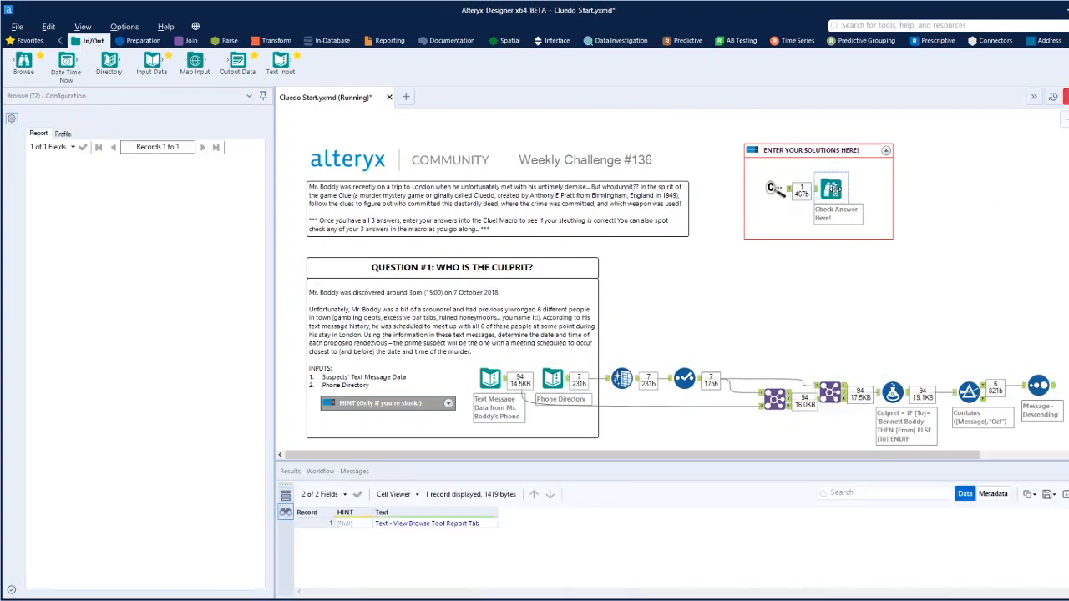